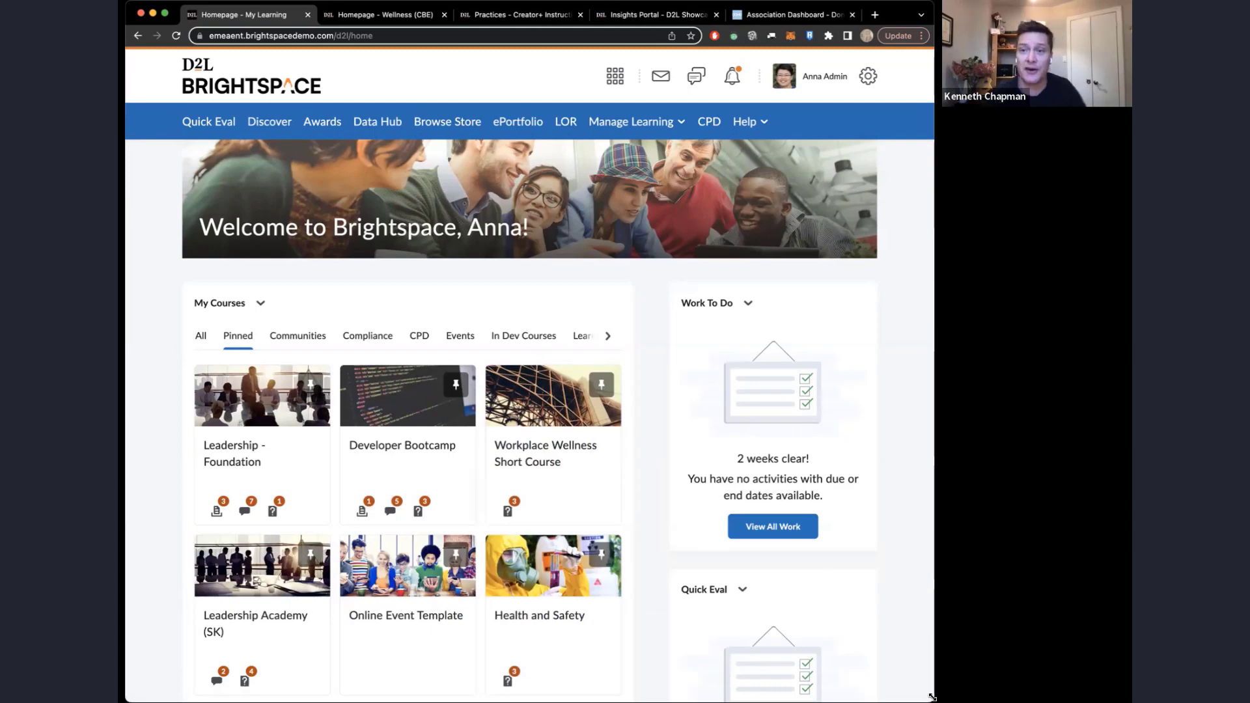
Step: Shrink the browser window to phone width to check the homepage's responsive layout, and restore it to full desktop width
{"action": "scroll", "coordinate": [422, 254], "scroll_direction": "up", "scroll_amount": 1}
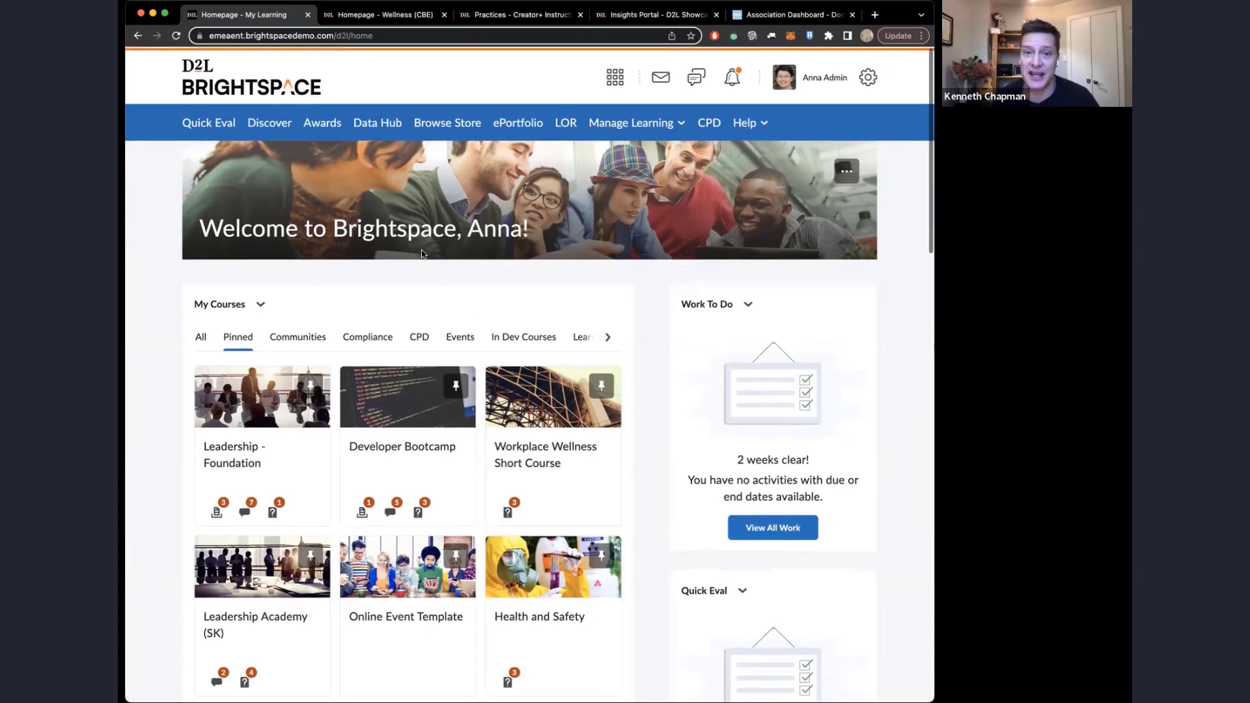
{"action": "scroll", "coordinate": [422, 254], "scroll_direction": "down", "scroll_amount": 1}
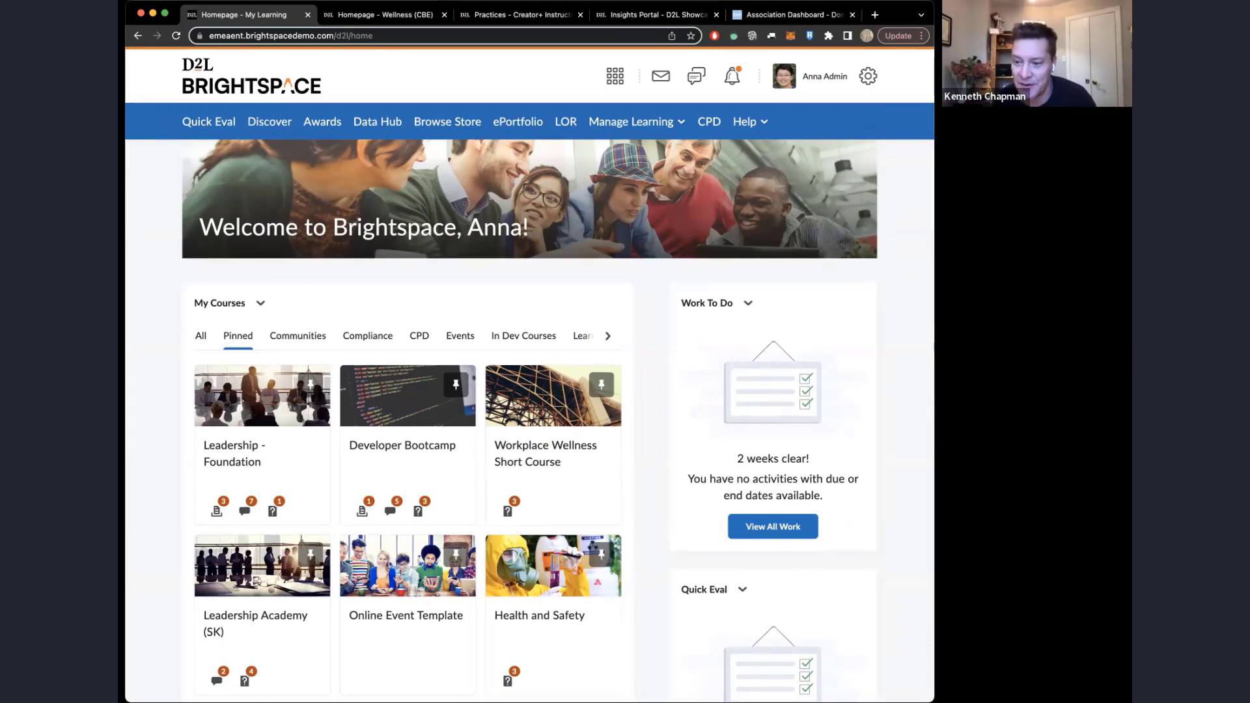
{"action": "left_click_drag", "start_coordinate": [934, 701], "coordinate": [422, 435]}
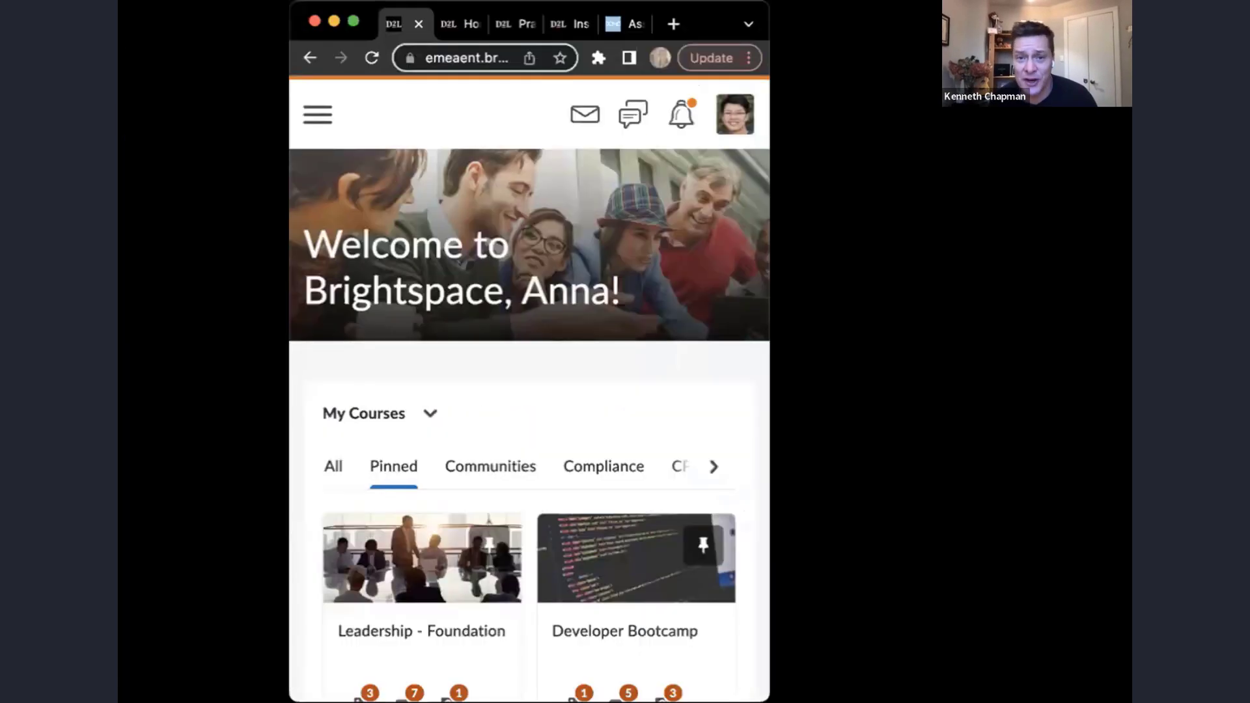
{"action": "left_click_drag", "start_coordinate": [286, 700], "coordinate": [233, 701]}
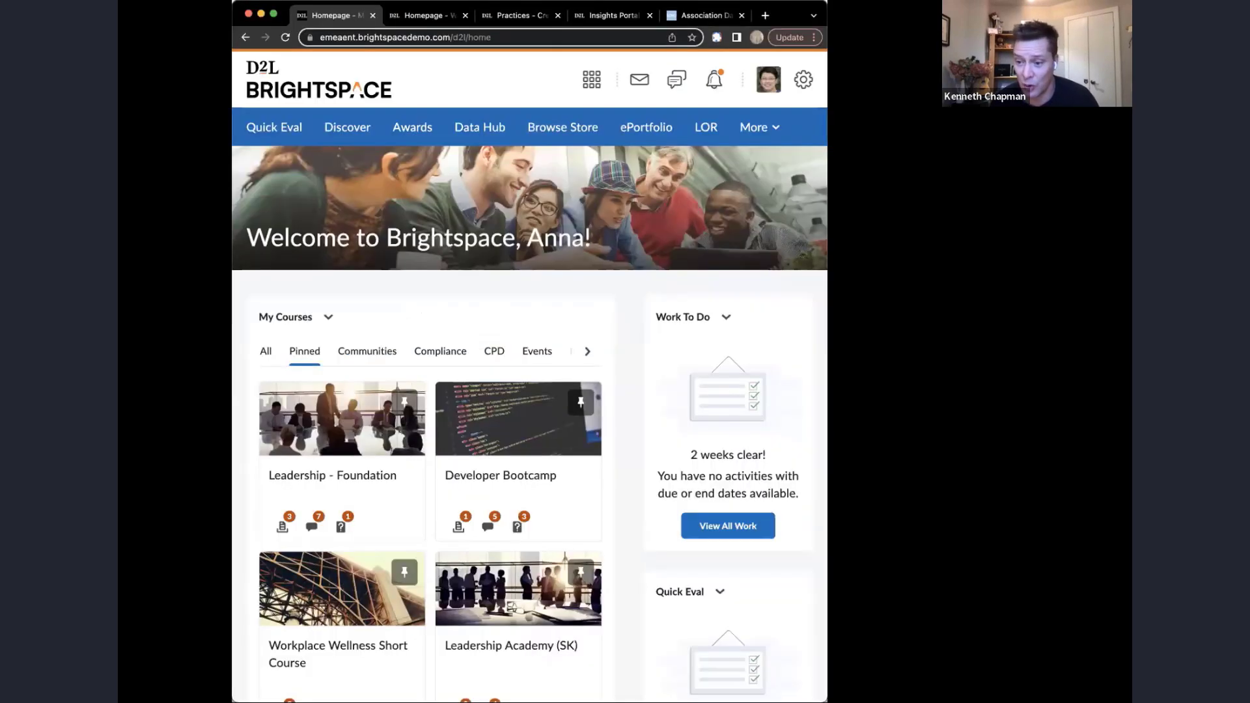
{"action": "left_click_drag", "start_coordinate": [826, 701], "coordinate": [933, 700]}
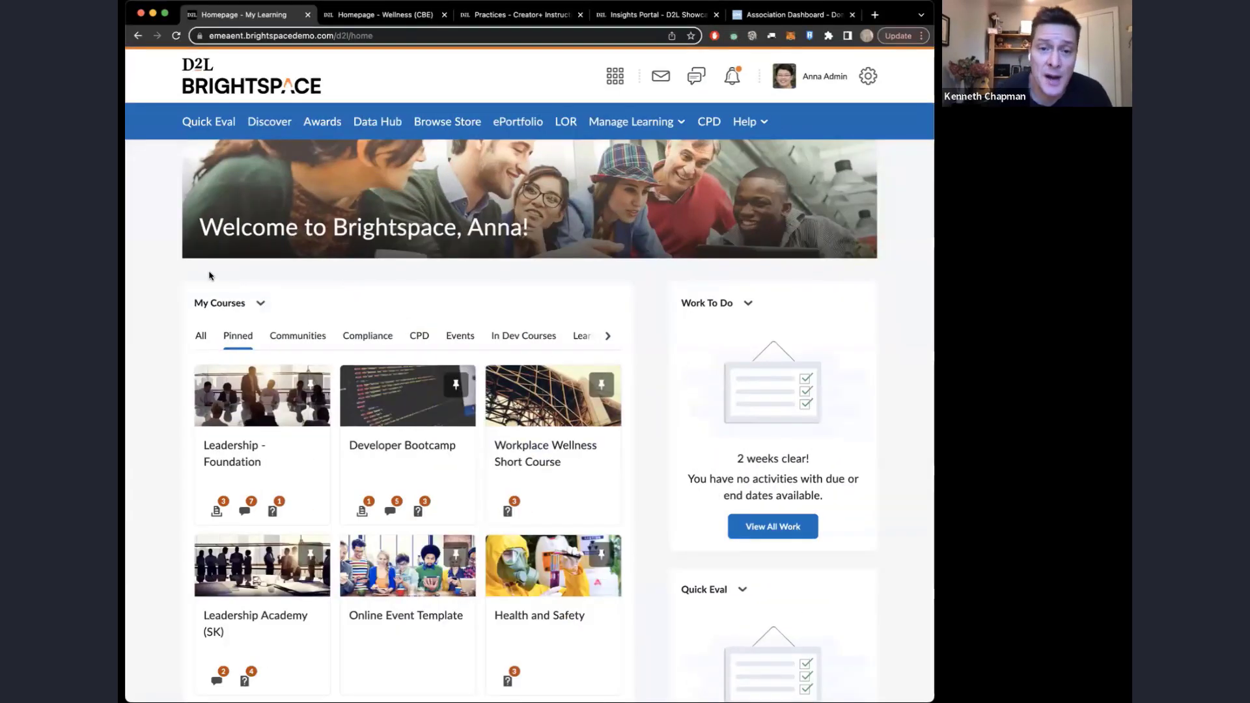
Step: Open the pinned Developer Bootcamp course, read through its Quick Guide welcome content, and close the guide
{"action": "scroll", "coordinate": [178, 302], "scroll_direction": "down", "scroll_amount": 3}
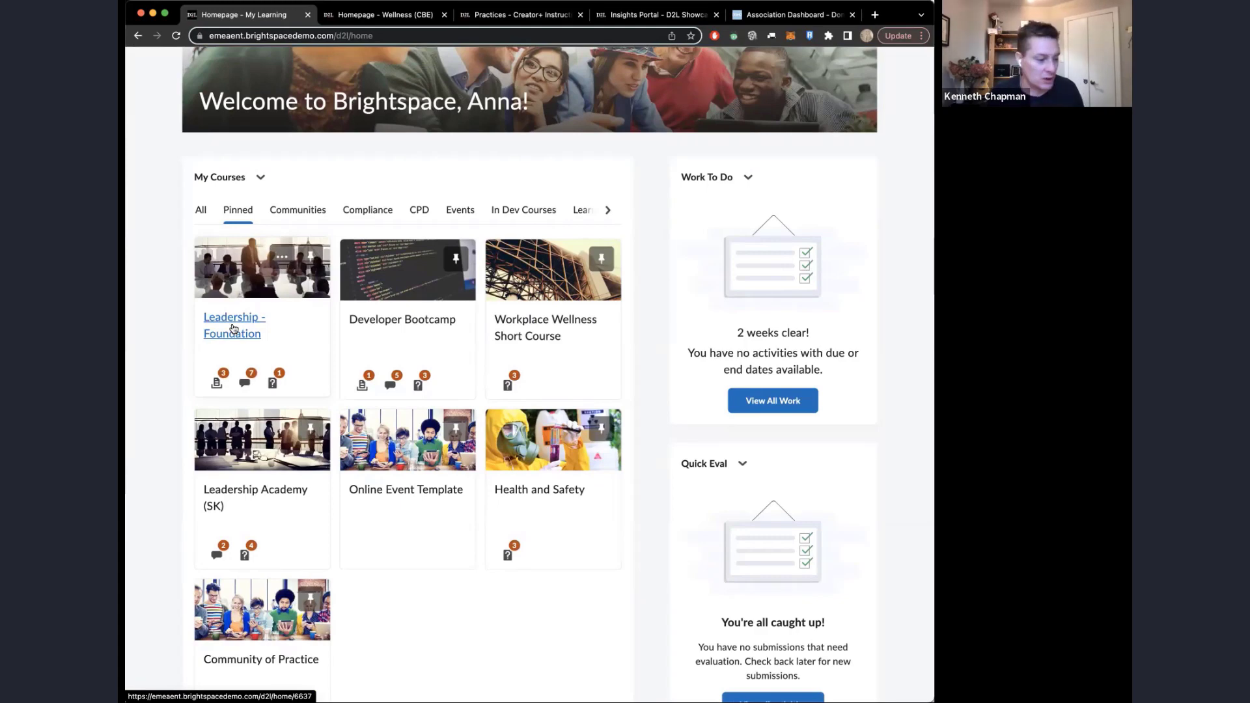
{"action": "left_click", "coordinate": [410, 319]}
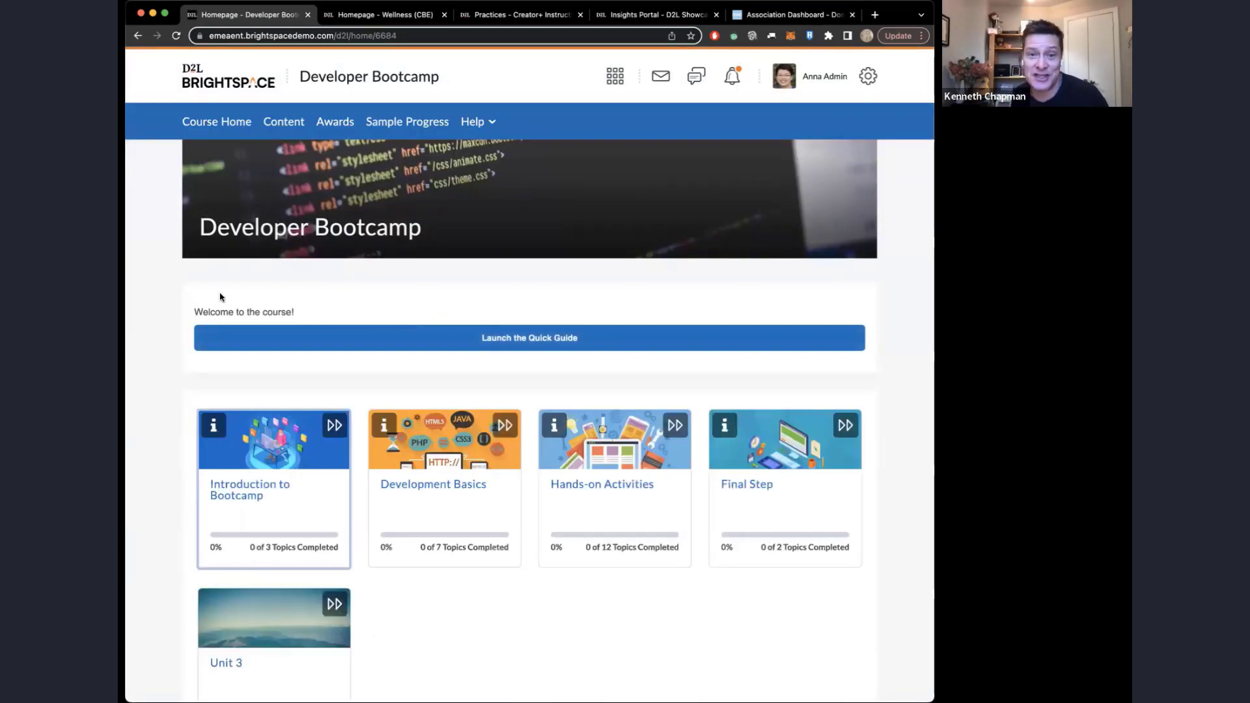
{"action": "left_click", "coordinate": [554, 352]}
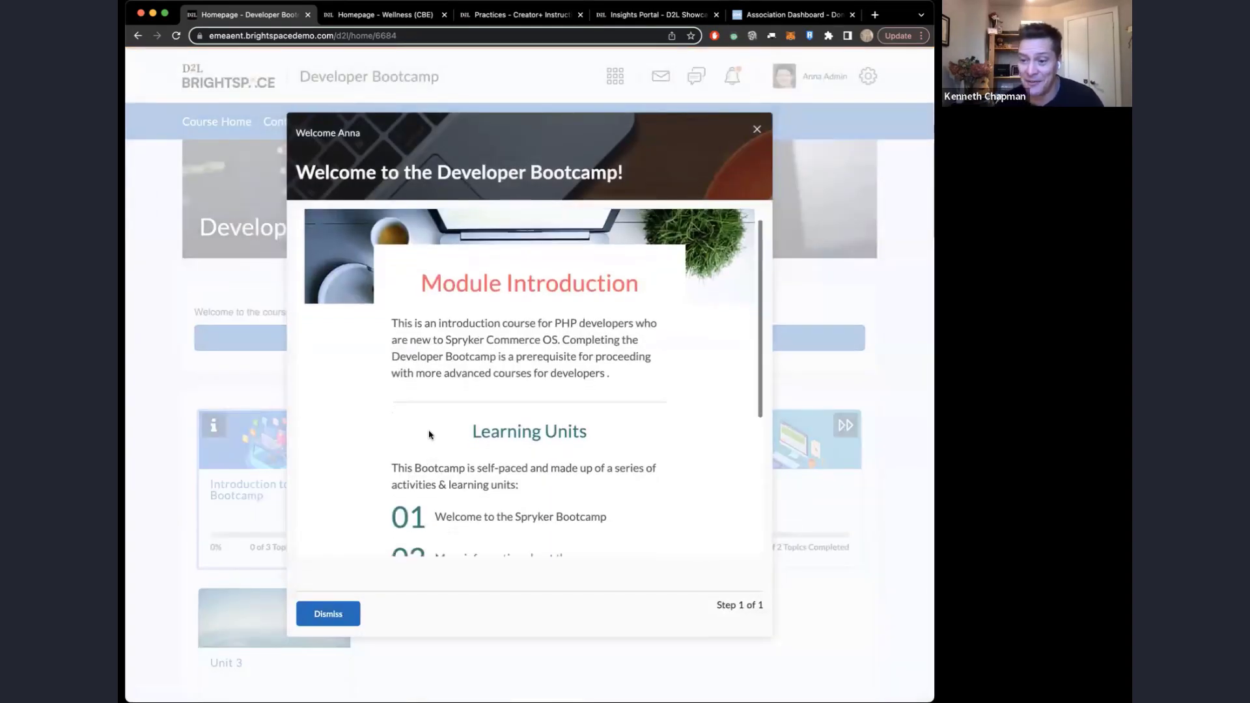
{"action": "scroll", "coordinate": [429, 435], "scroll_direction": "down", "scroll_amount": 5}
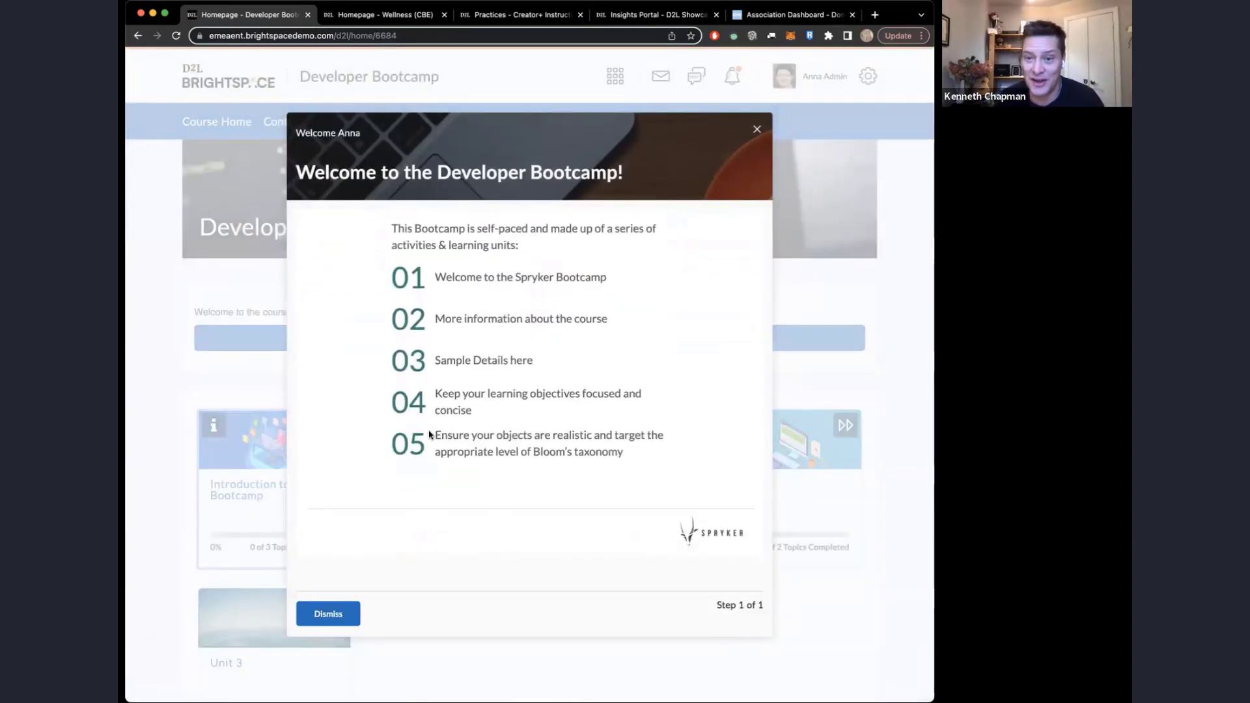
{"action": "left_click", "coordinate": [757, 129]}
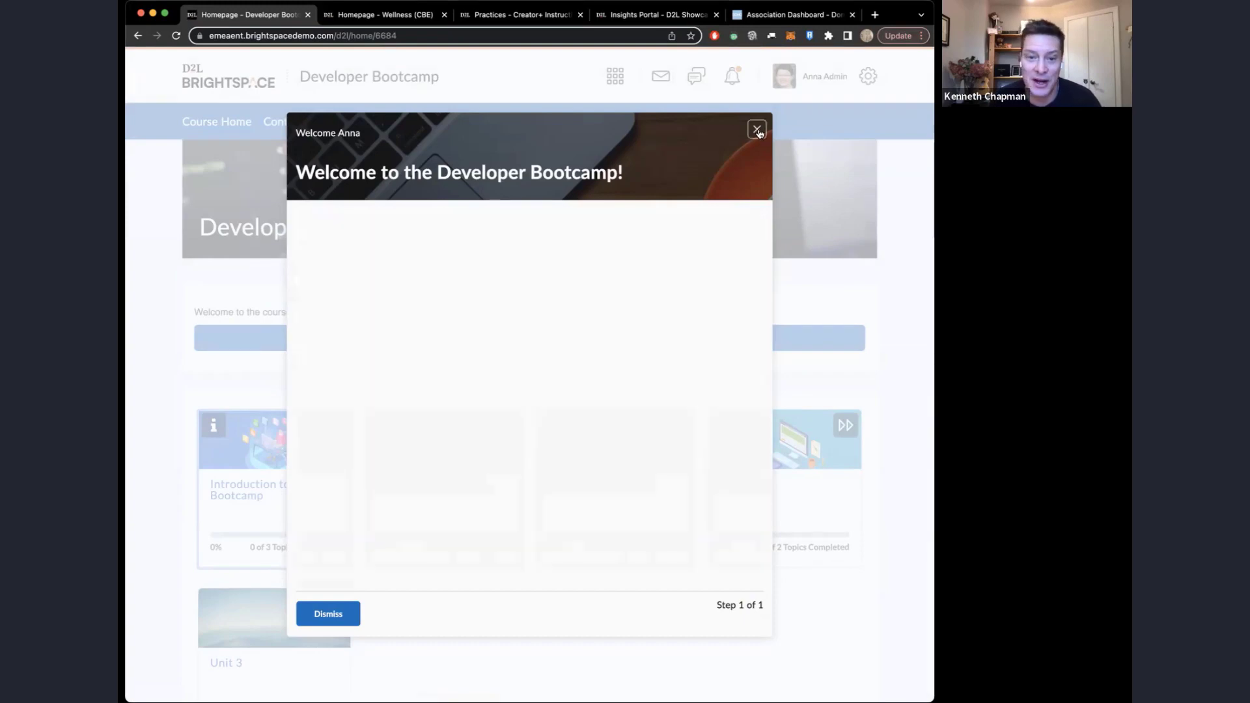
Step: Show the Introduction to Bootcamp unit's description and examine the course's available awards, work to do and awards leaderboard
{"action": "scroll", "coordinate": [476, 378], "scroll_direction": "down", "scroll_amount": 3}
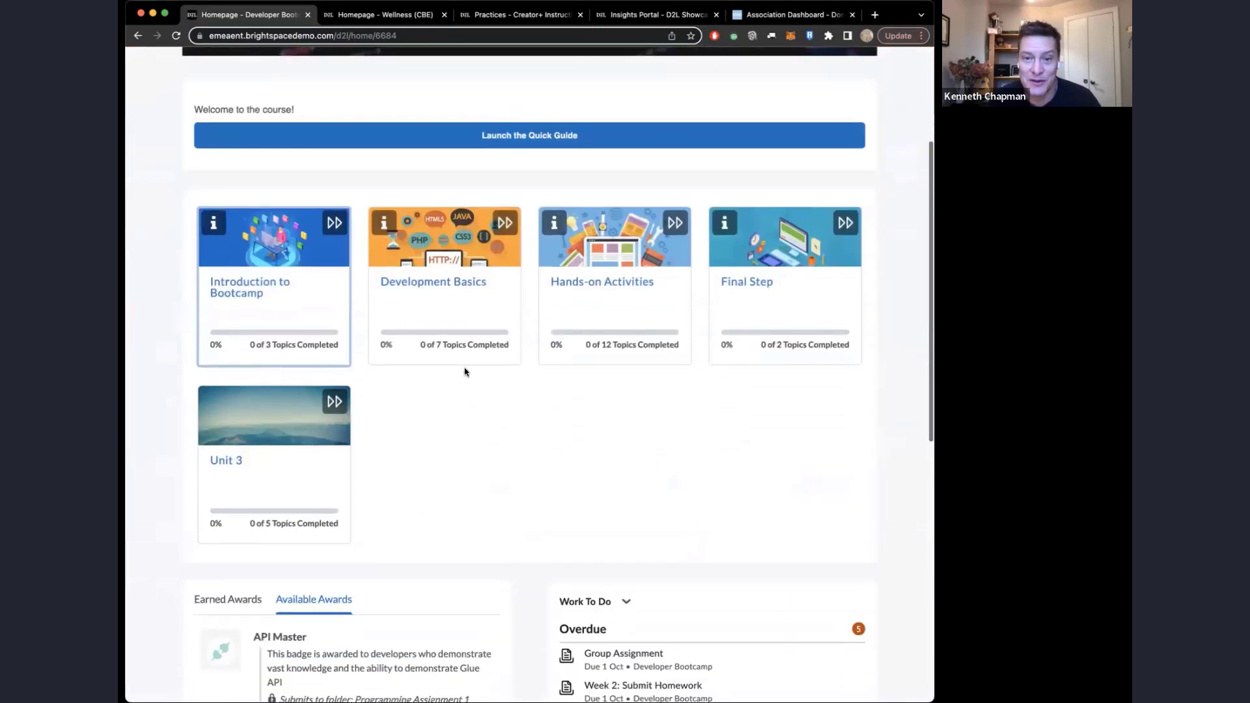
{"action": "left_click", "coordinate": [213, 222]}
{"action": "scroll", "coordinate": [431, 458], "scroll_direction": "down", "scroll_amount": 3}
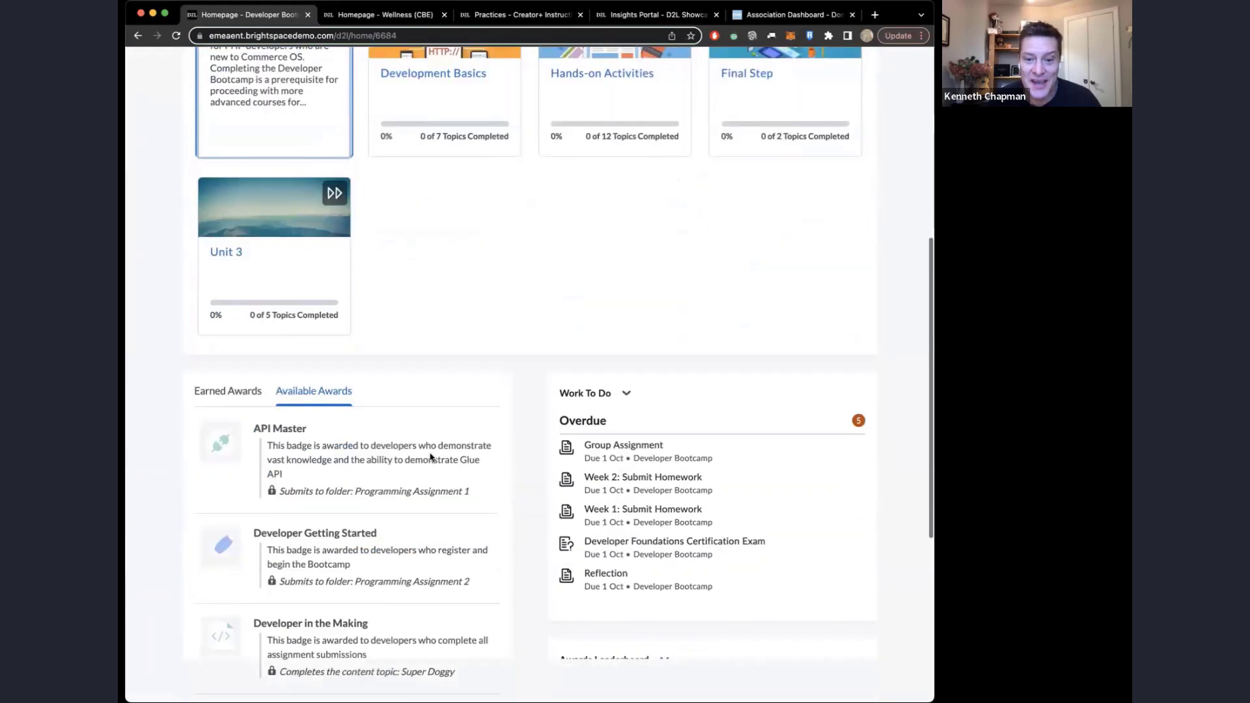
{"action": "scroll", "coordinate": [430, 458], "scroll_direction": "down", "scroll_amount": 3}
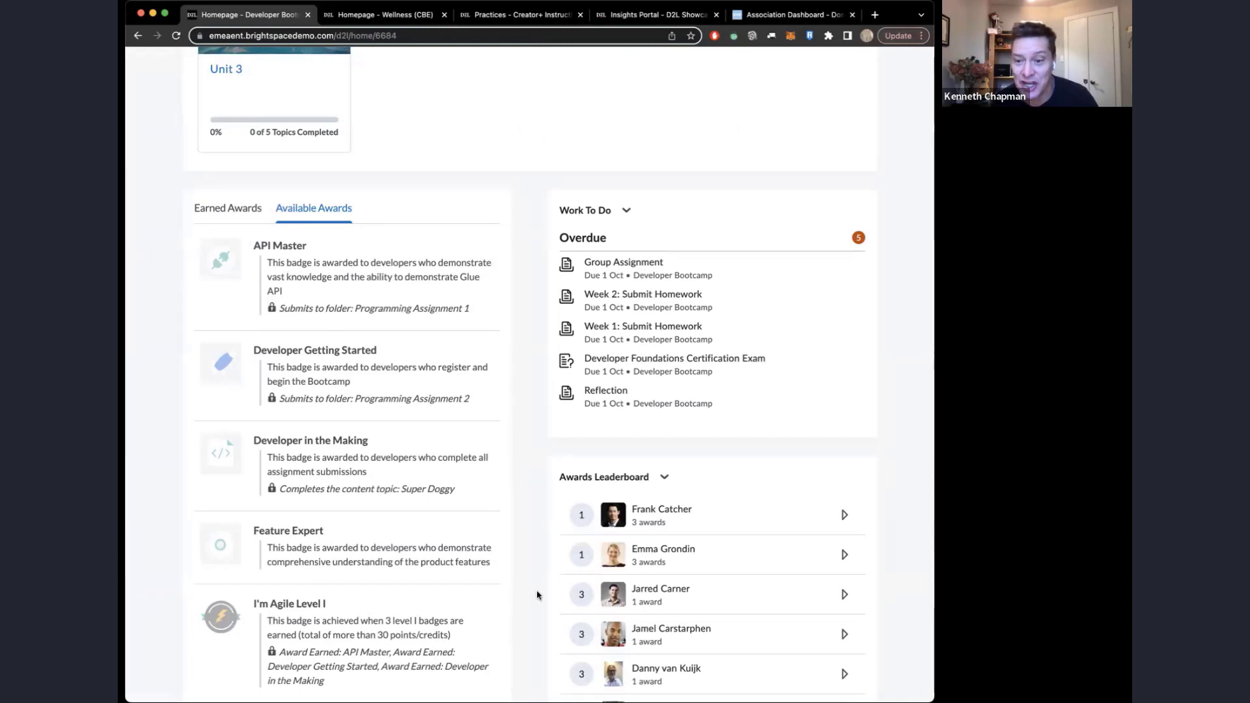
{"action": "scroll", "coordinate": [538, 592], "scroll_direction": "down", "scroll_amount": 2}
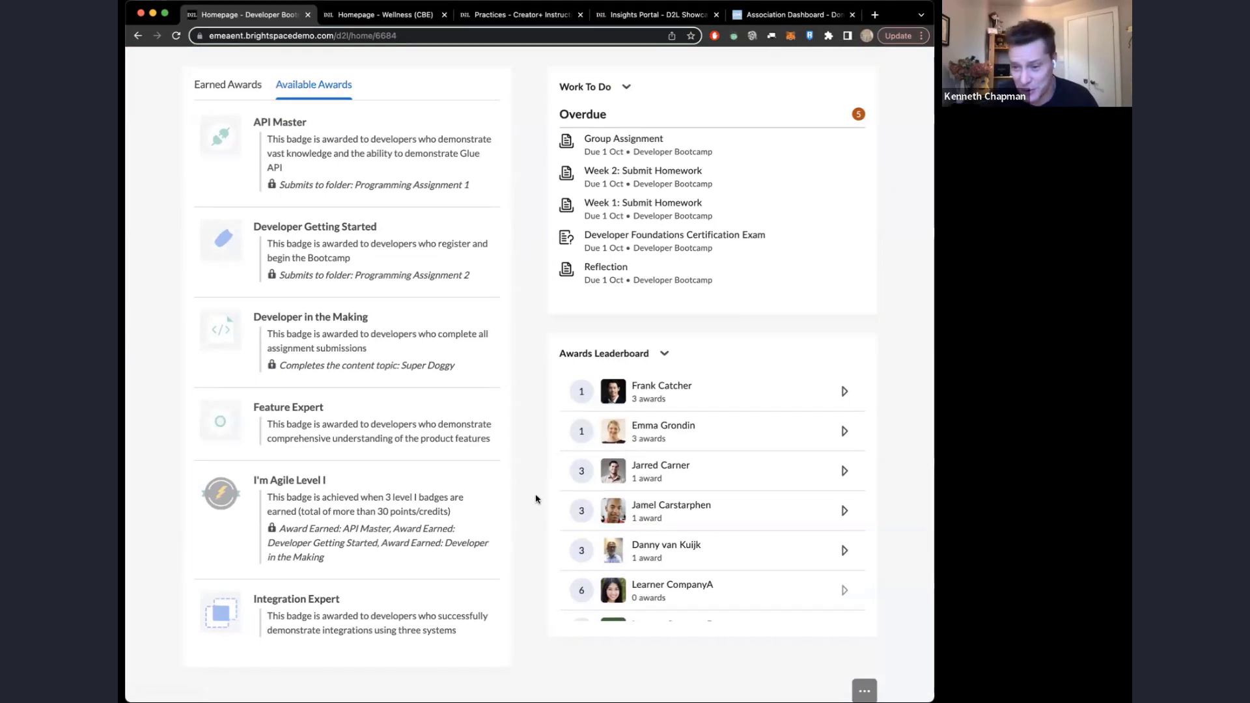
{"action": "scroll", "coordinate": [539, 498], "scroll_direction": "up", "scroll_amount": 3}
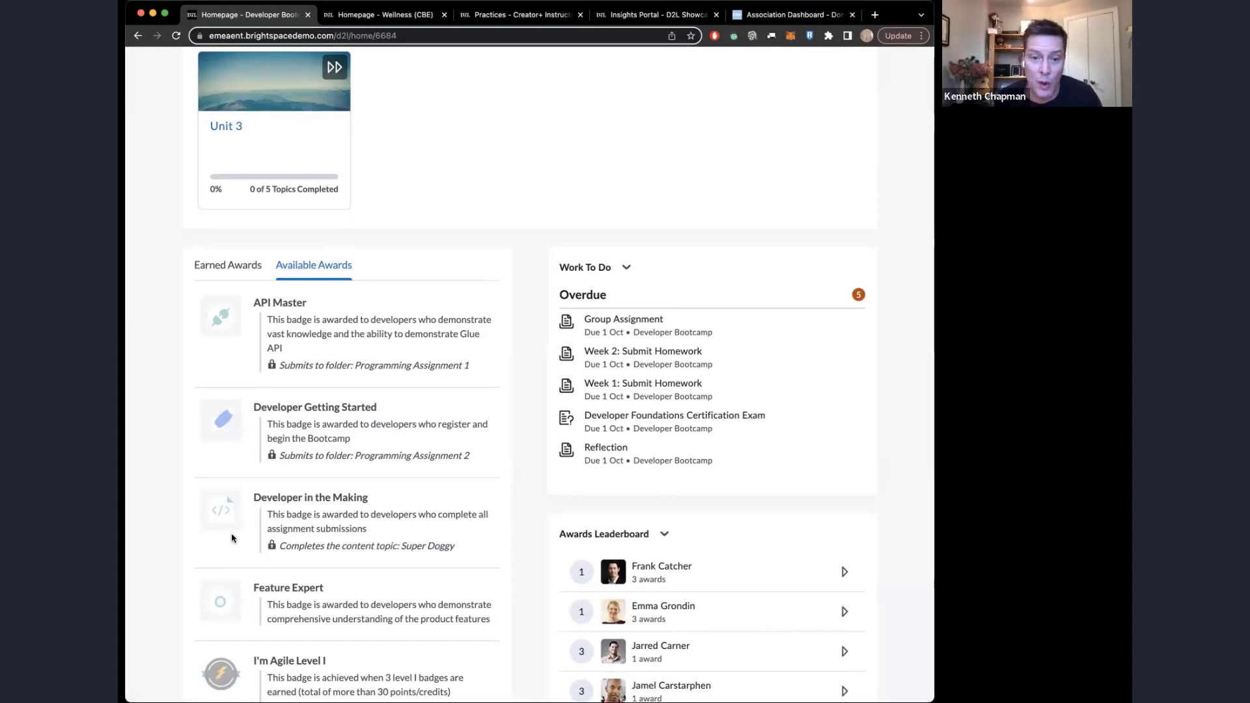
{"action": "scroll", "coordinate": [304, 567], "scroll_direction": "down", "scroll_amount": 2}
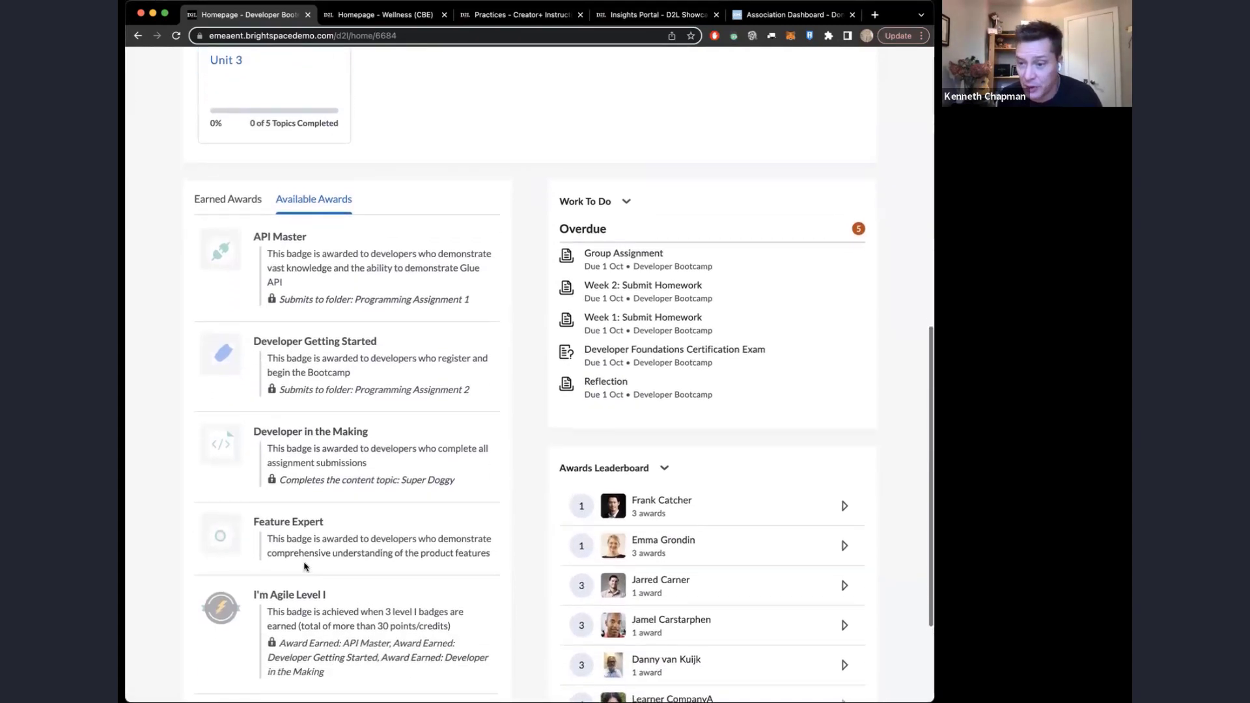
{"action": "scroll", "coordinate": [304, 567], "scroll_direction": "up", "scroll_amount": 3}
{"action": "scroll", "coordinate": [304, 567], "scroll_direction": "up", "scroll_amount": 2}
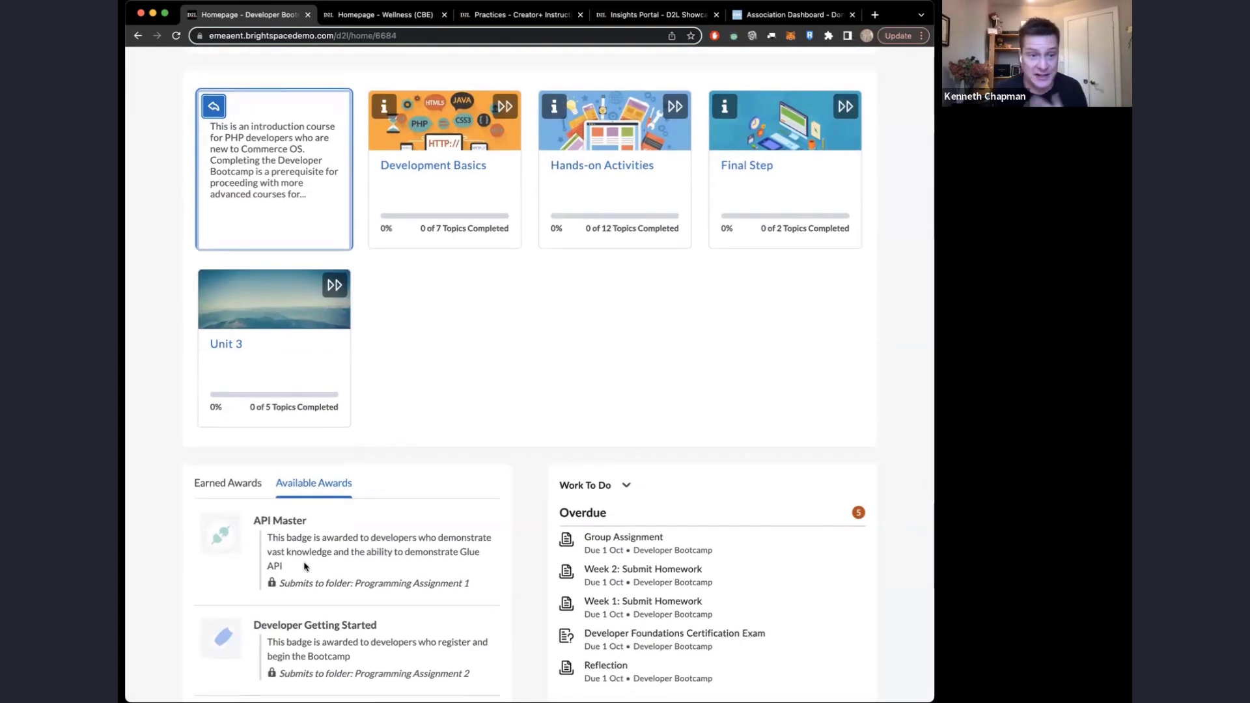
{"action": "scroll", "coordinate": [304, 567], "scroll_direction": "up", "scroll_amount": 5}
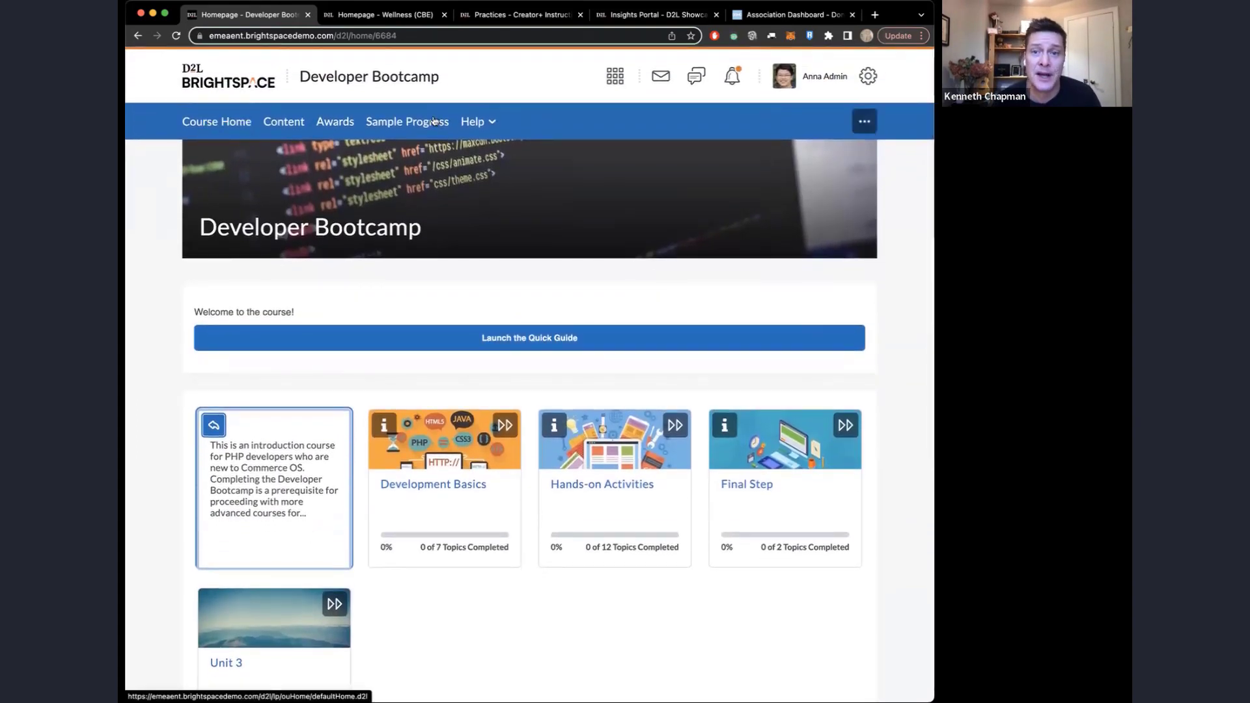
Step: Open the Sample Progress page of Developer Bootcamp and review the learners' class progress list
{"action": "left_click", "coordinate": [429, 124]}
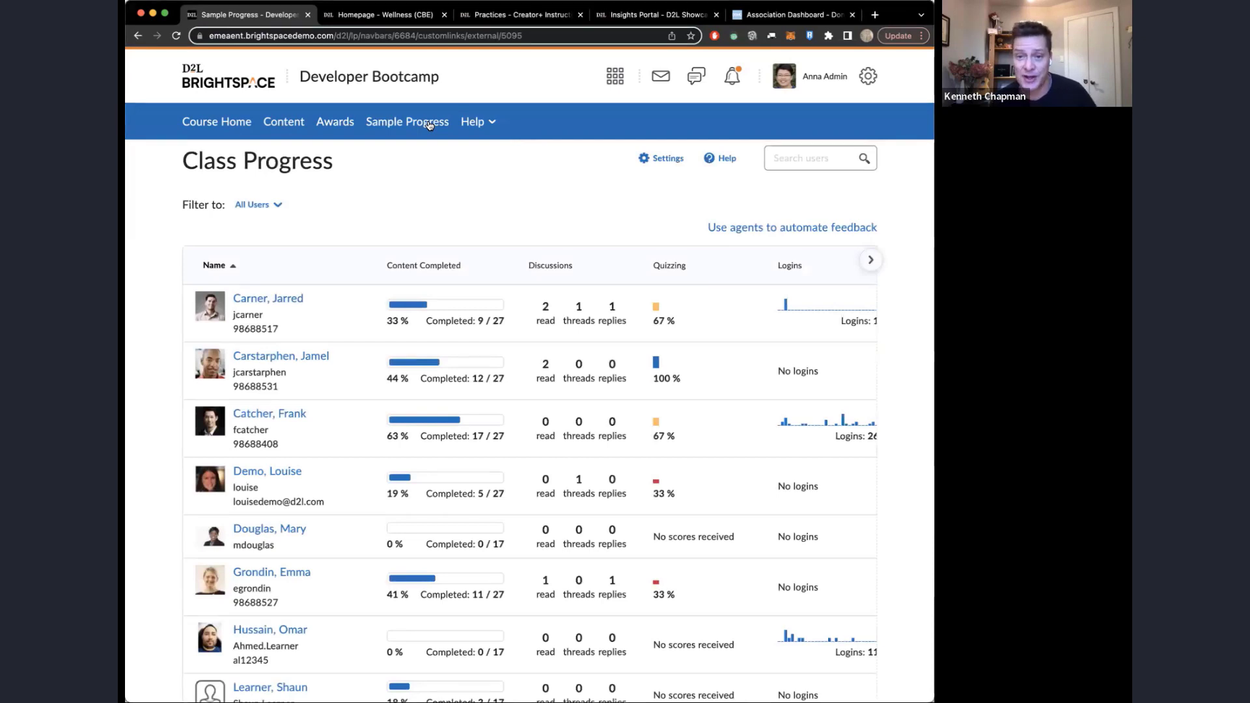
{"action": "scroll", "coordinate": [482, 437], "scroll_direction": "down", "scroll_amount": 1}
{"action": "scroll", "coordinate": [482, 437], "scroll_direction": "down", "scroll_amount": 2}
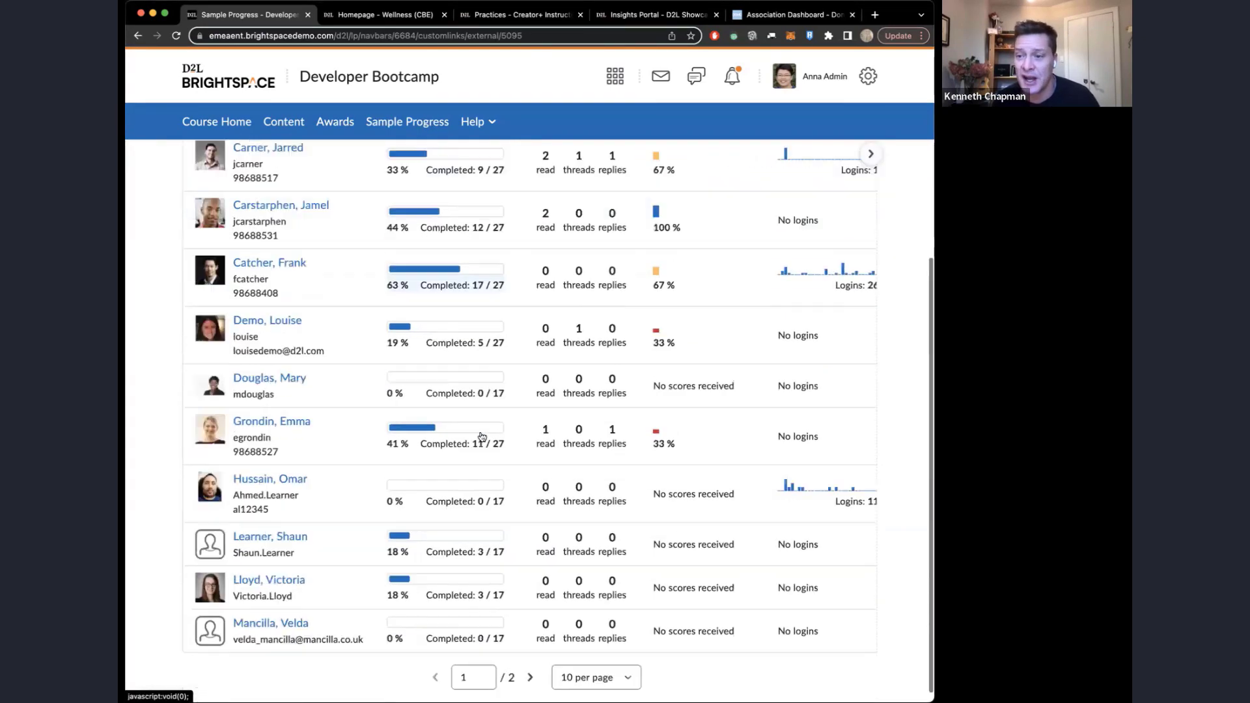
{"action": "scroll", "coordinate": [483, 437], "scroll_direction": "up", "scroll_amount": 3}
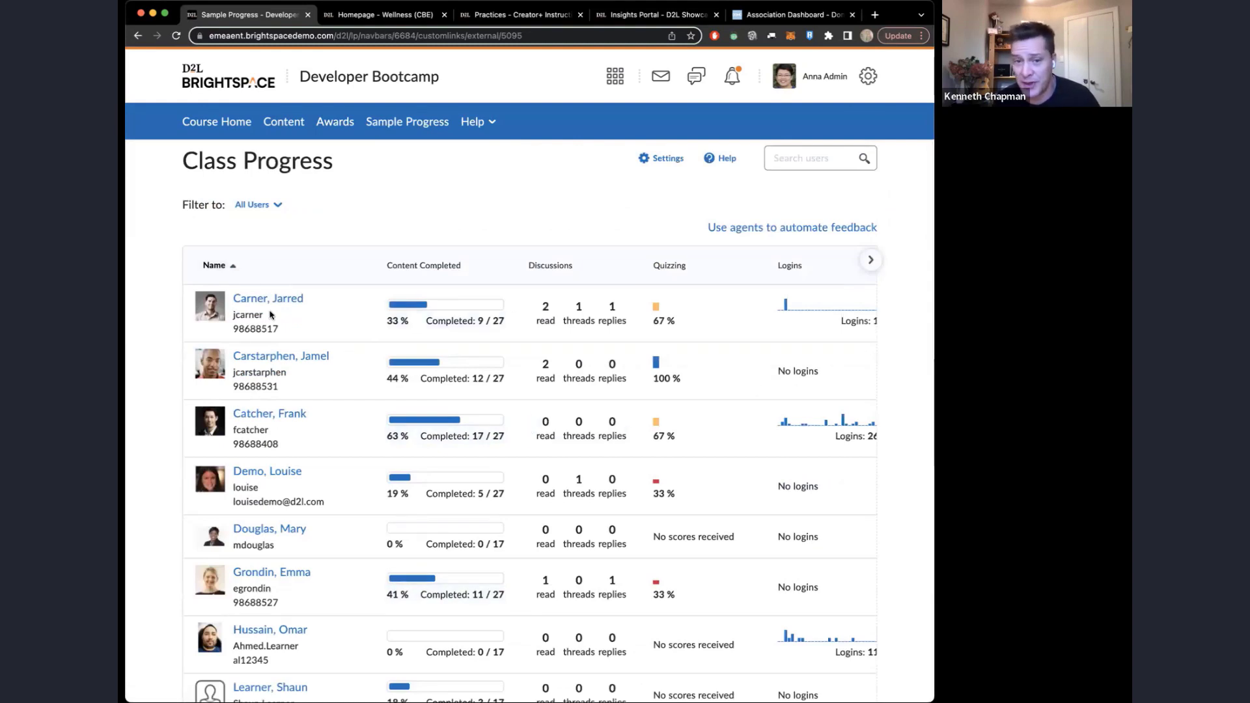
Step: Return to the main Brightspace homepage and open the pinned Online Event Template course
{"action": "left_click", "coordinate": [202, 81]}
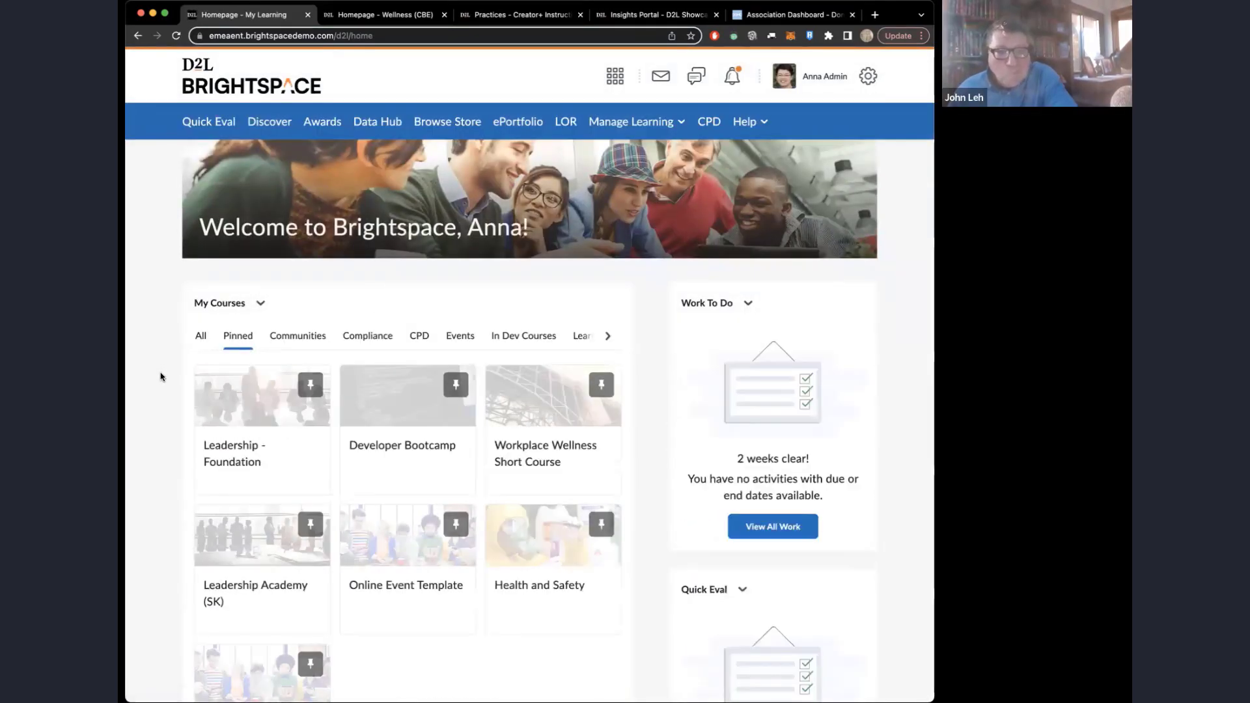
{"action": "scroll", "coordinate": [161, 376], "scroll_direction": "down", "scroll_amount": 3}
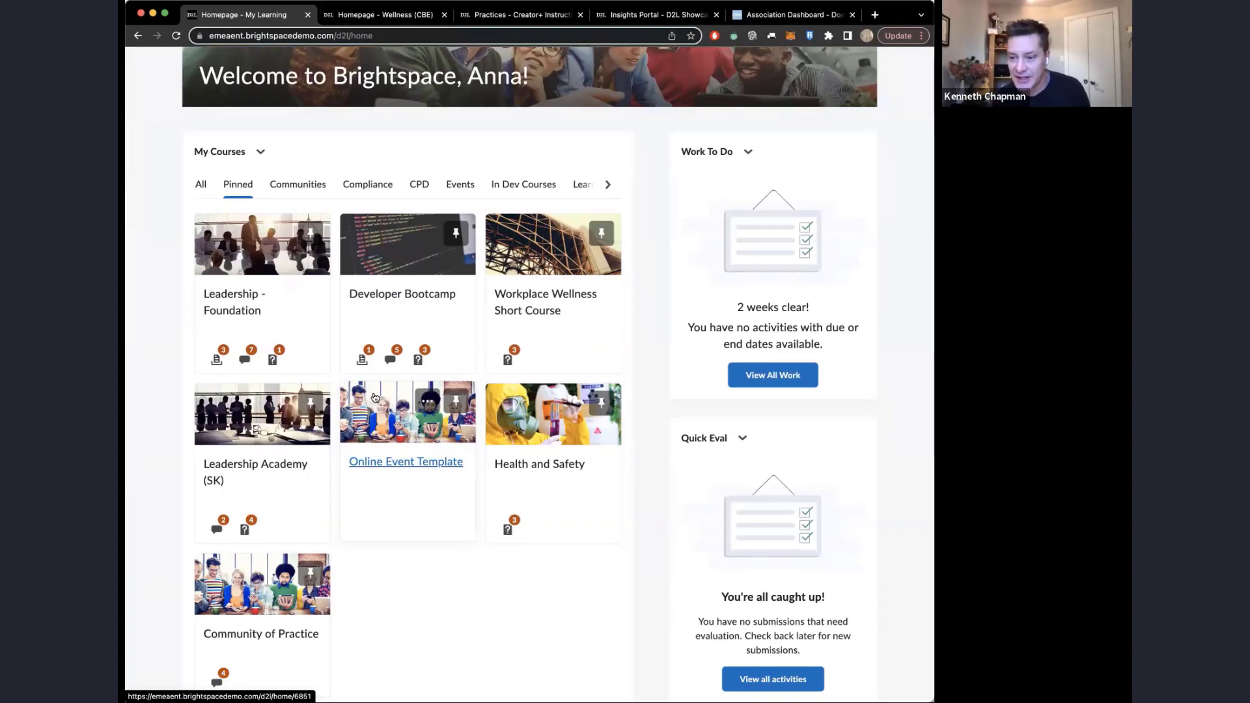
{"action": "left_click", "coordinate": [370, 423]}
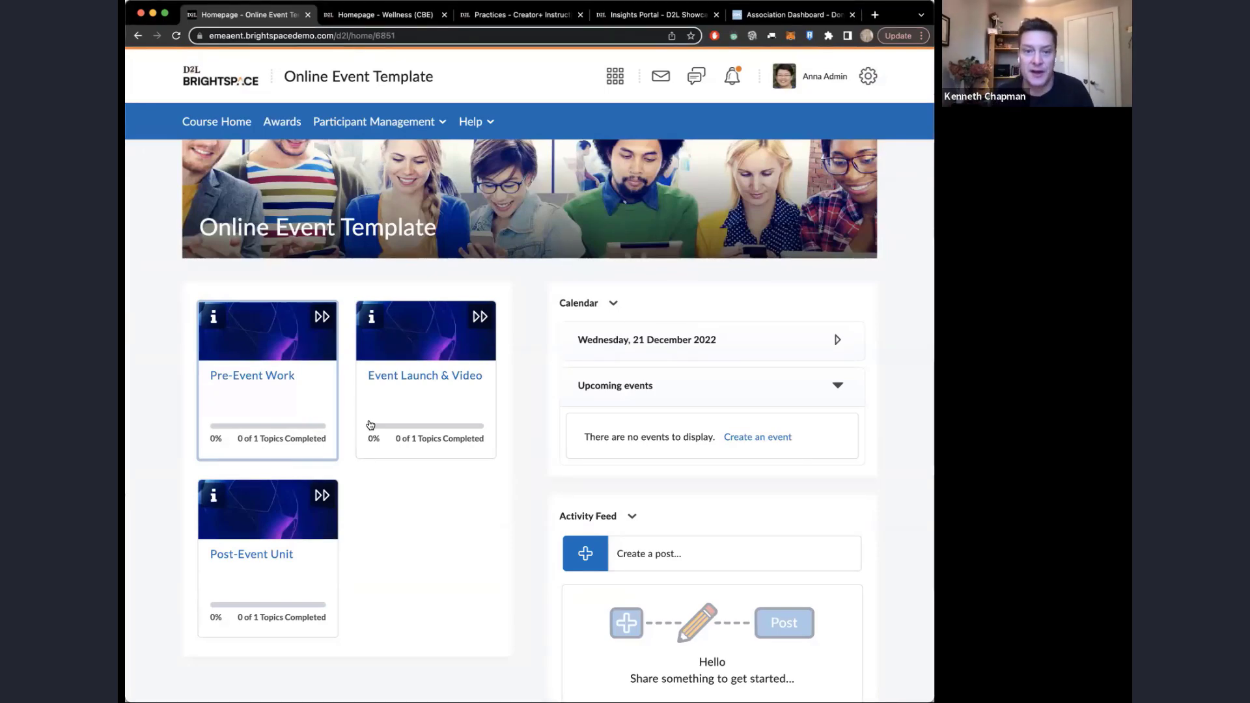
Step: Examine the Online Event Template's event units, calendar and activity feed, and view its participant management options
{"action": "scroll", "coordinate": [134, 343], "scroll_direction": "down", "scroll_amount": 2}
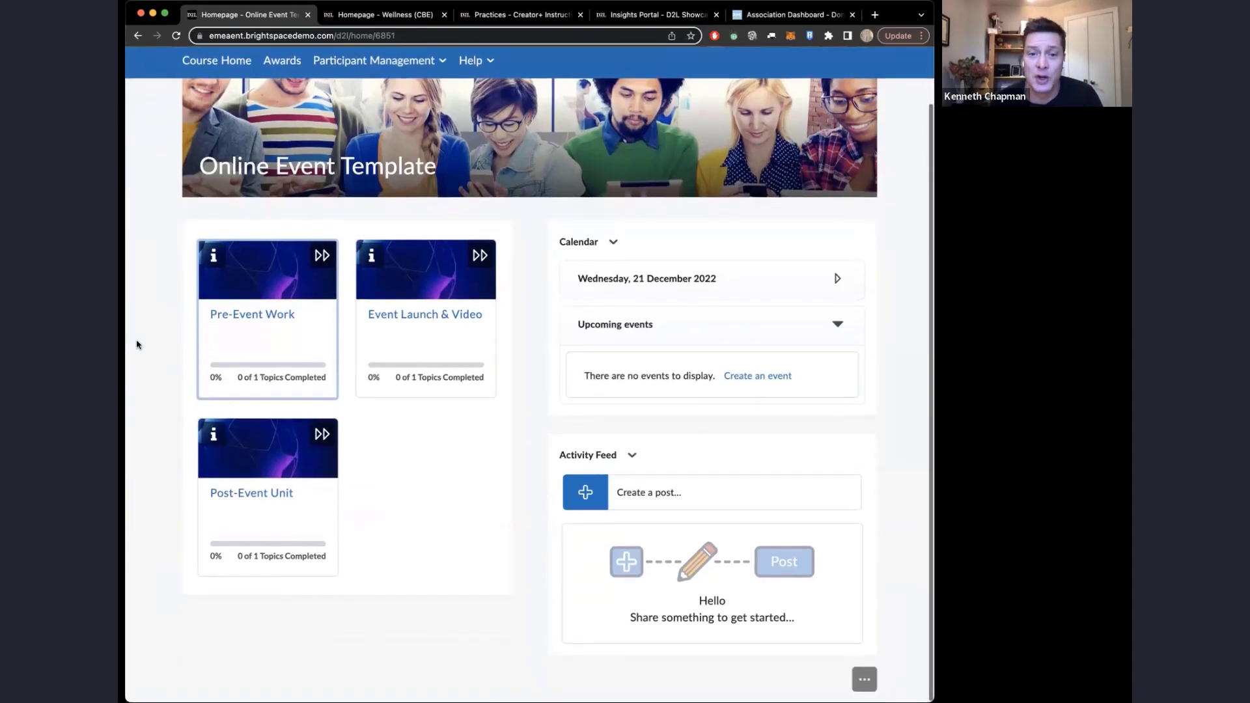
{"action": "scroll", "coordinate": [136, 345], "scroll_direction": "up", "scroll_amount": 2}
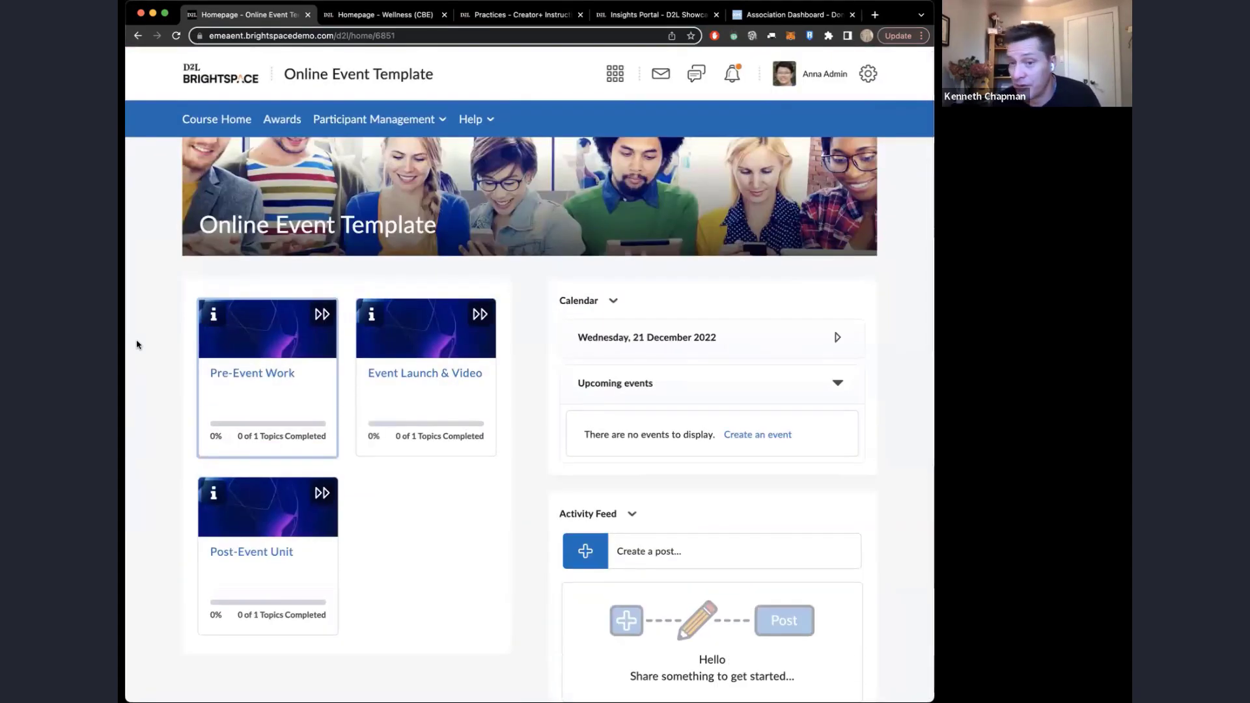
{"action": "scroll", "coordinate": [523, 561], "scroll_direction": "down", "scroll_amount": 2}
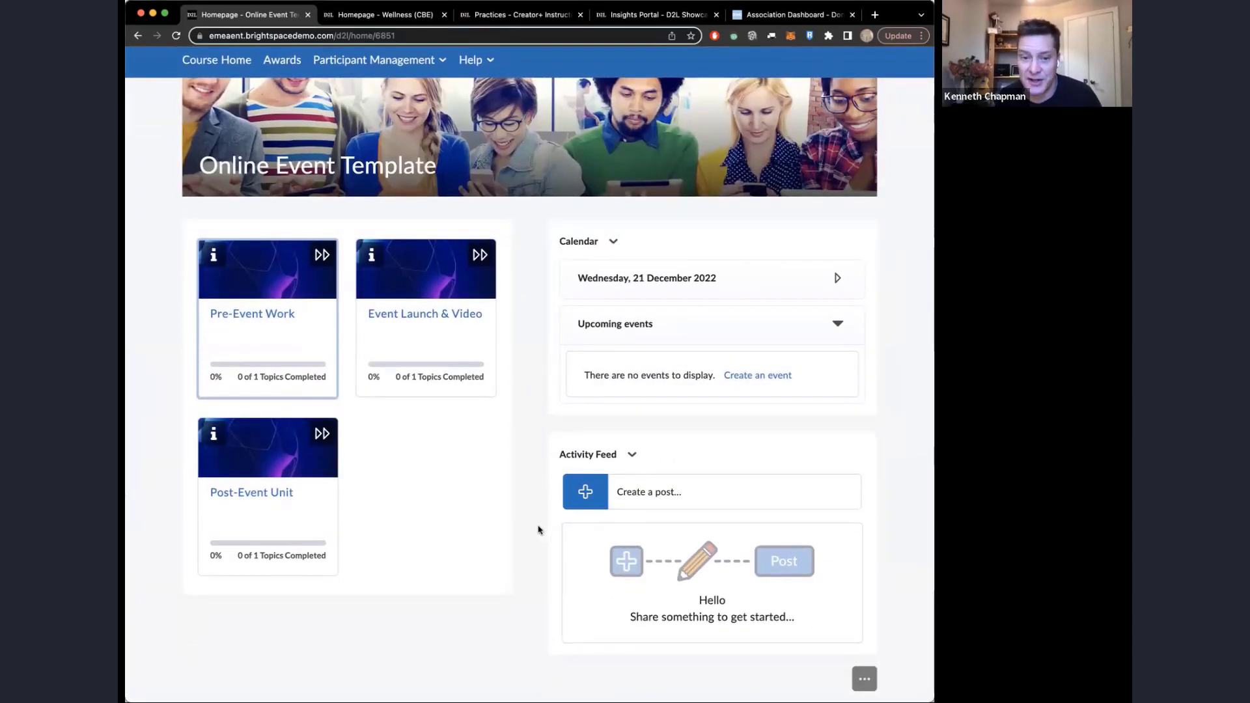
{"action": "scroll", "coordinate": [538, 530], "scroll_direction": "up", "scroll_amount": 2}
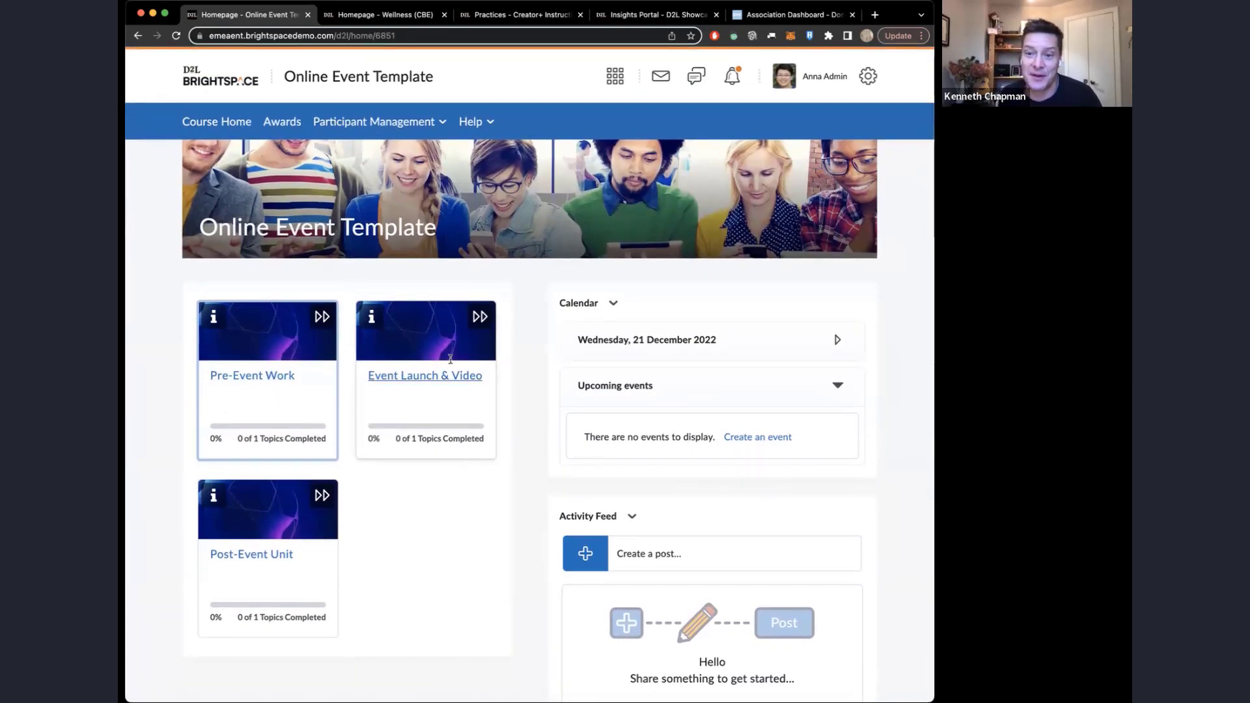
{"action": "left_click", "coordinate": [375, 122]}
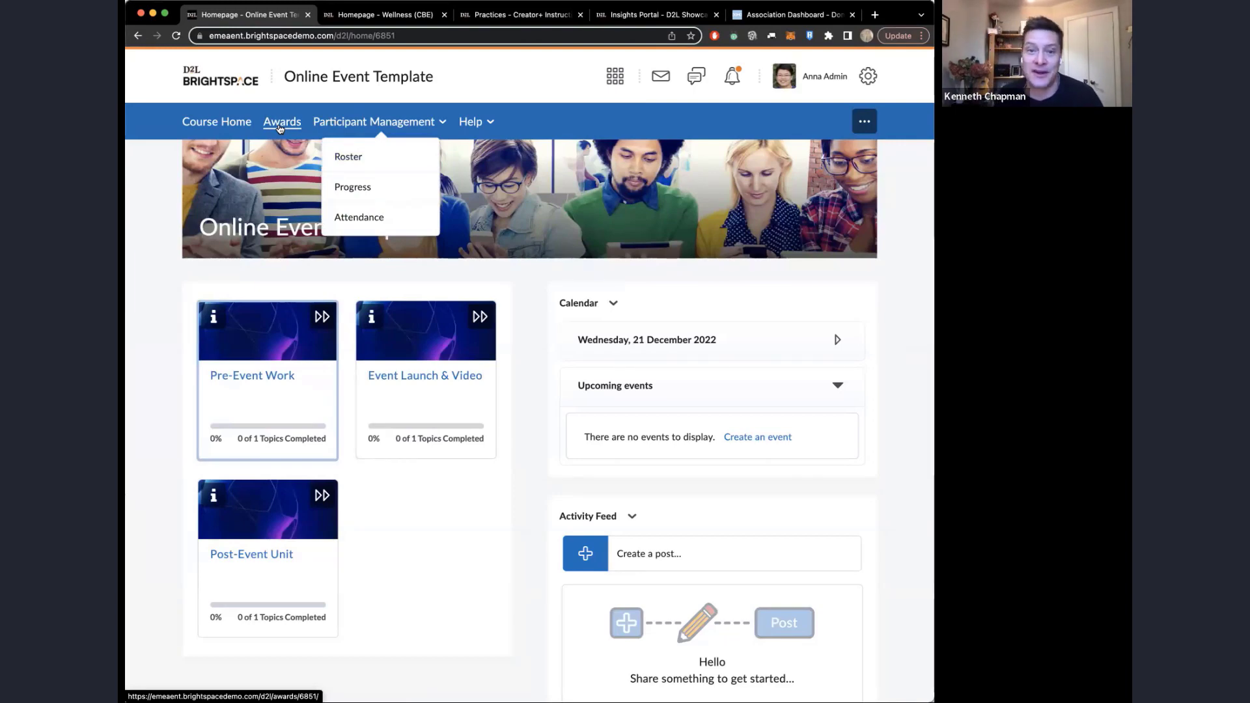
{"action": "left_click", "coordinate": [148, 164]}
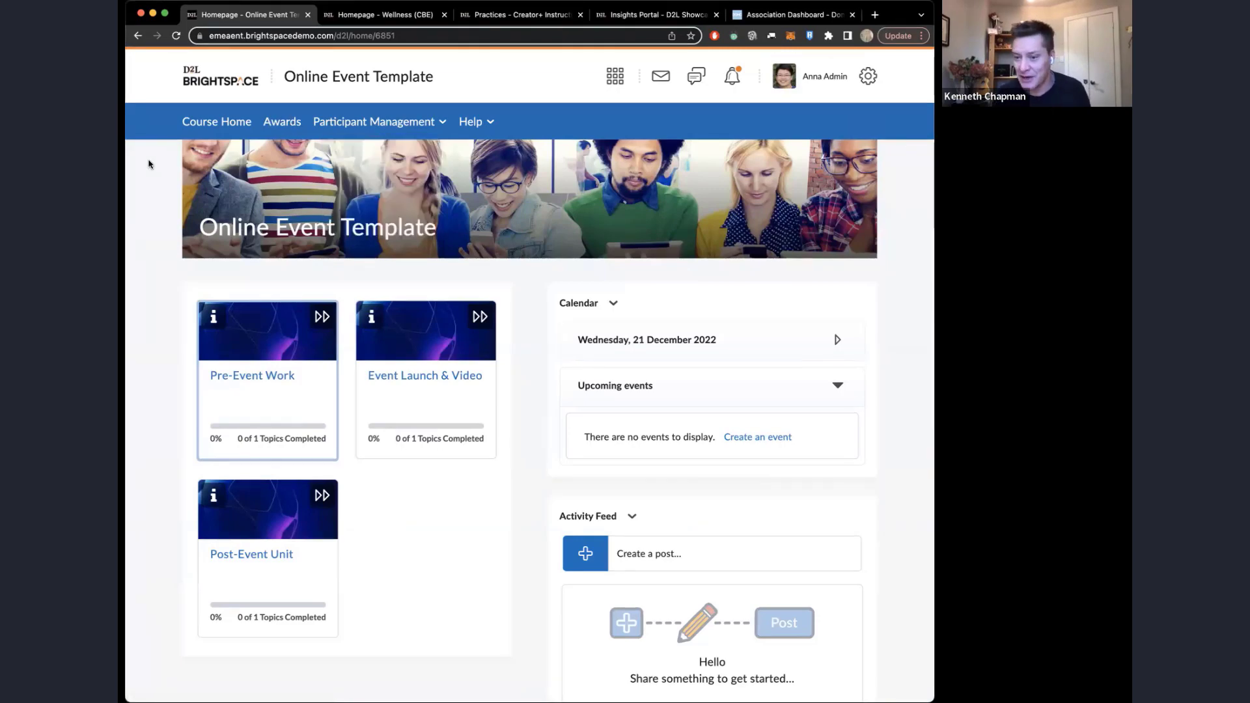
Step: Return to the main homepage, open the pinned Community of Practice, and view its learning units and activity feed
{"action": "left_click", "coordinate": [221, 87]}
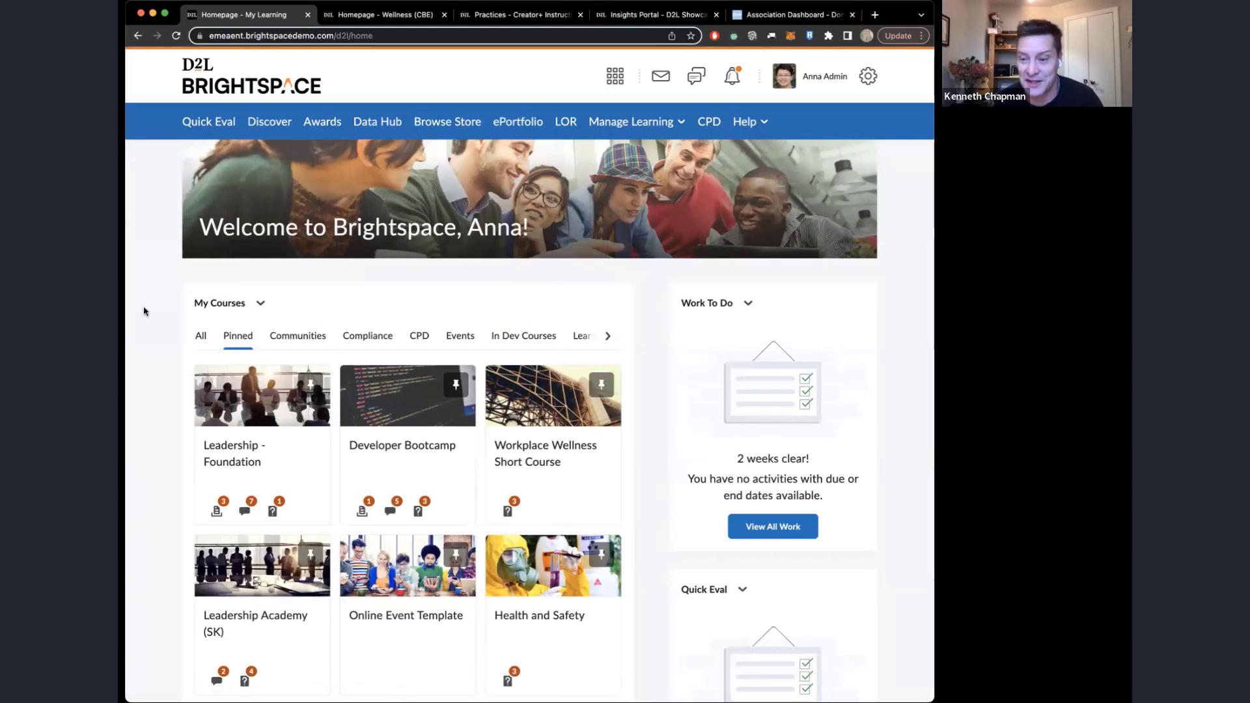
{"action": "scroll", "coordinate": [145, 312], "scroll_direction": "down", "scroll_amount": 3}
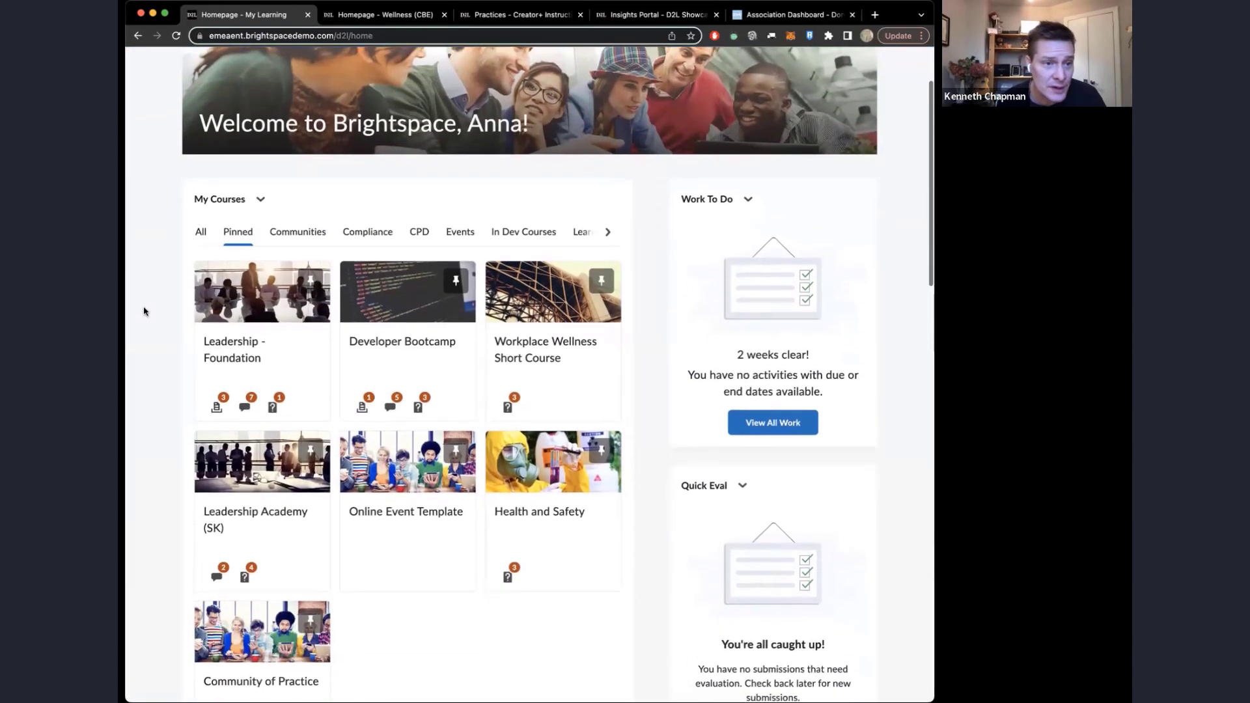
{"action": "scroll", "coordinate": [147, 351], "scroll_direction": "down", "scroll_amount": 2}
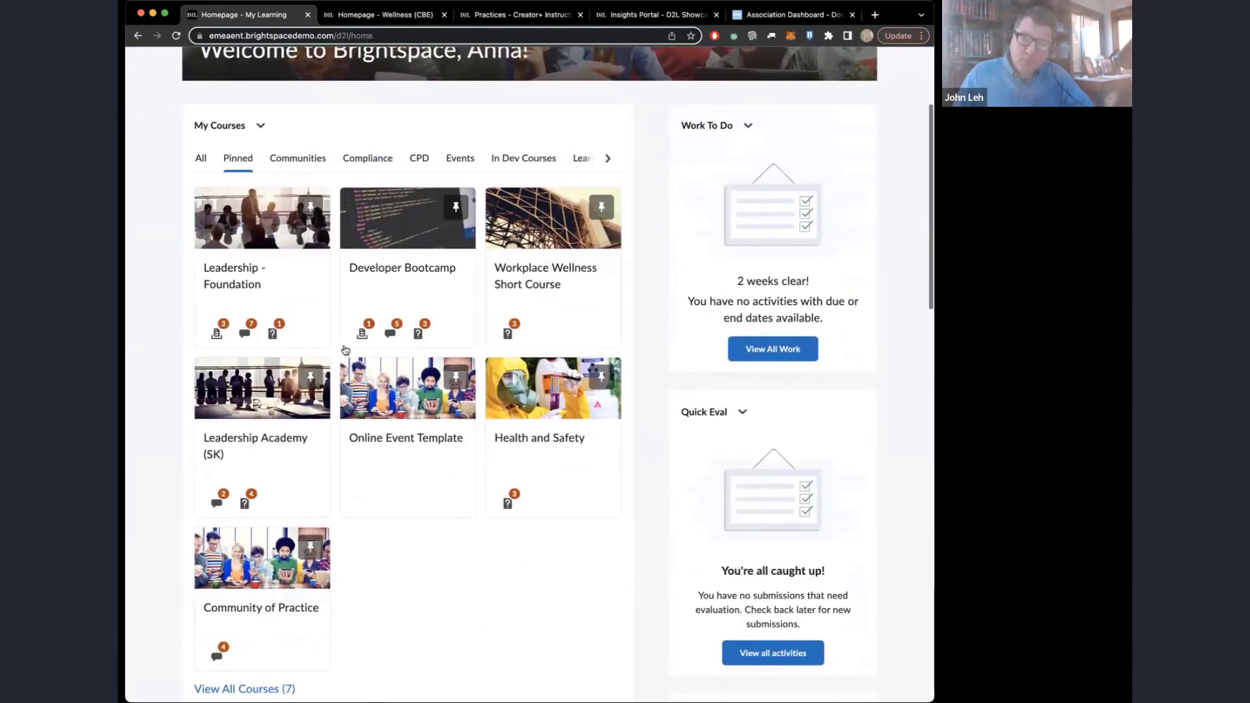
{"action": "left_click", "coordinate": [223, 557]}
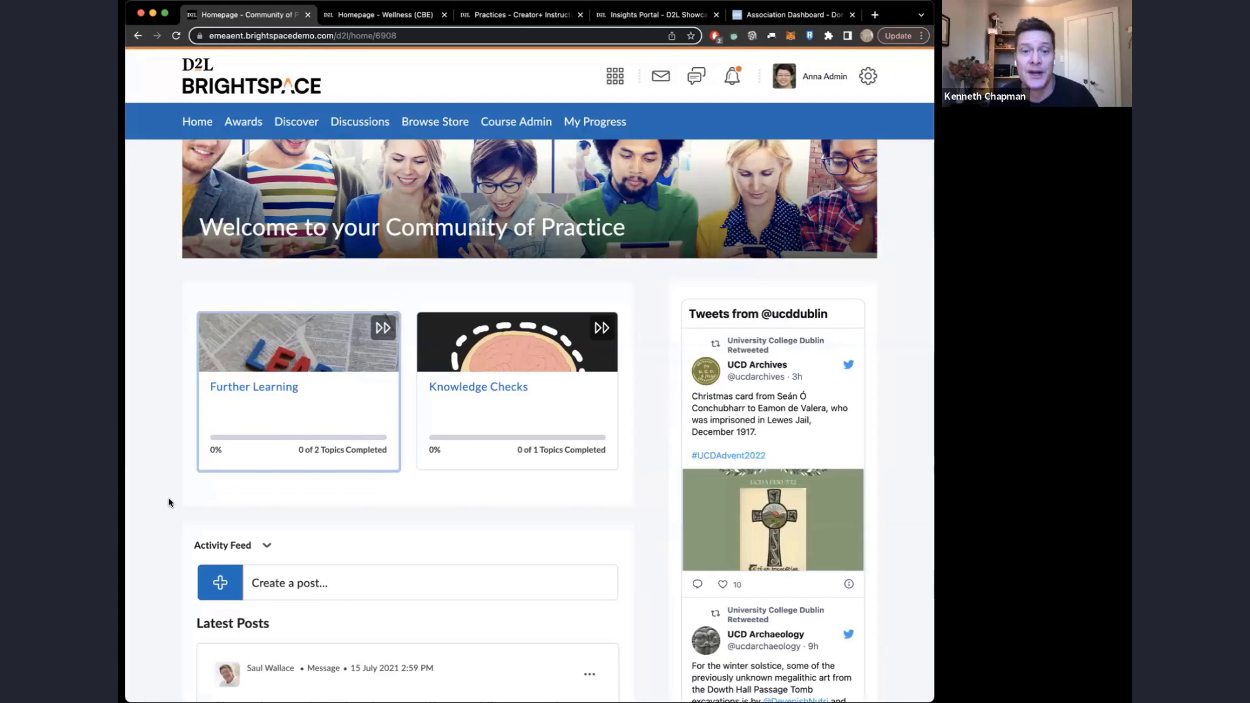
{"action": "scroll", "coordinate": [166, 482], "scroll_direction": "down", "scroll_amount": 3}
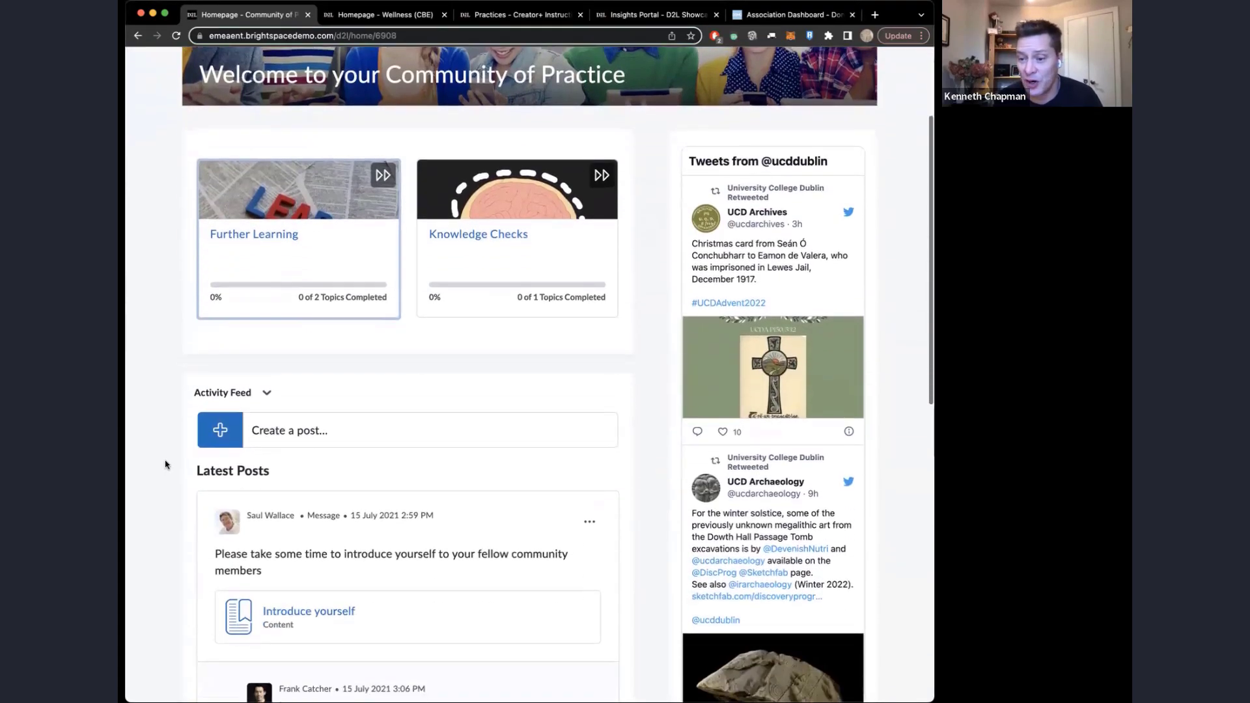
Step: Start a new activity feed message in the Community of Practice and record a short webcam video note for it
{"action": "scroll", "coordinate": [164, 465], "scroll_direction": "down", "scroll_amount": 5}
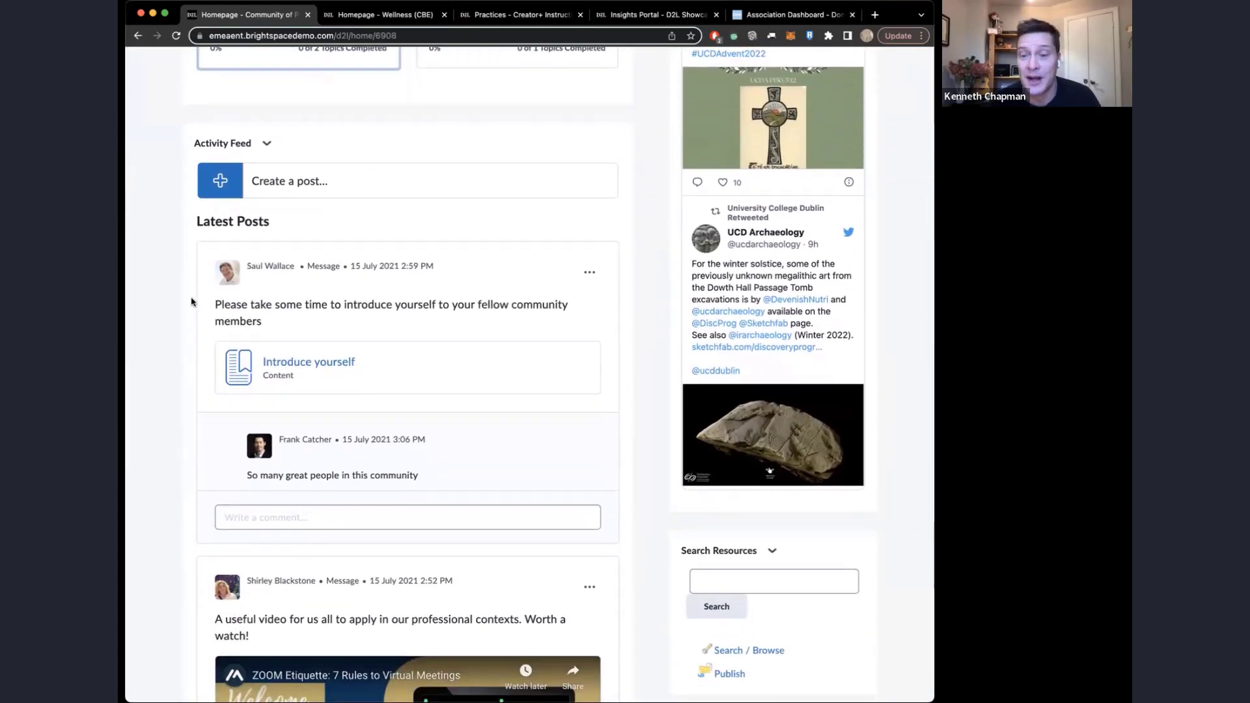
{"action": "left_click", "coordinate": [276, 185]}
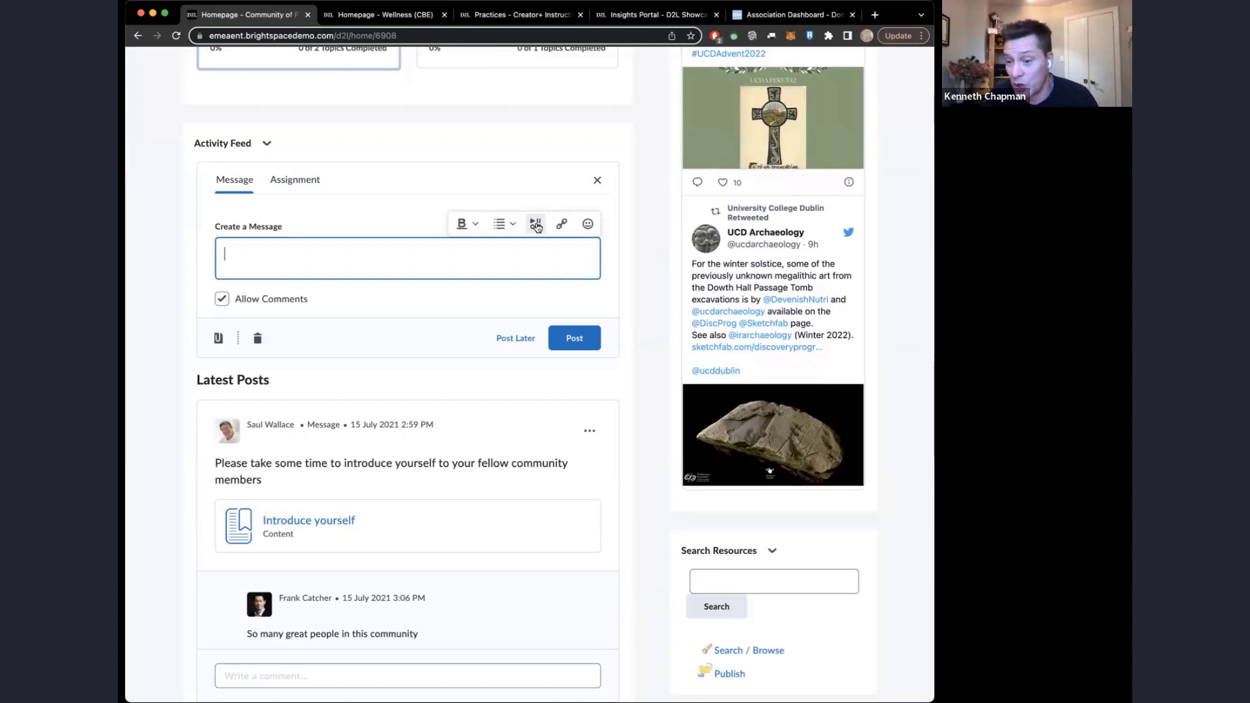
{"action": "left_click", "coordinate": [535, 225]}
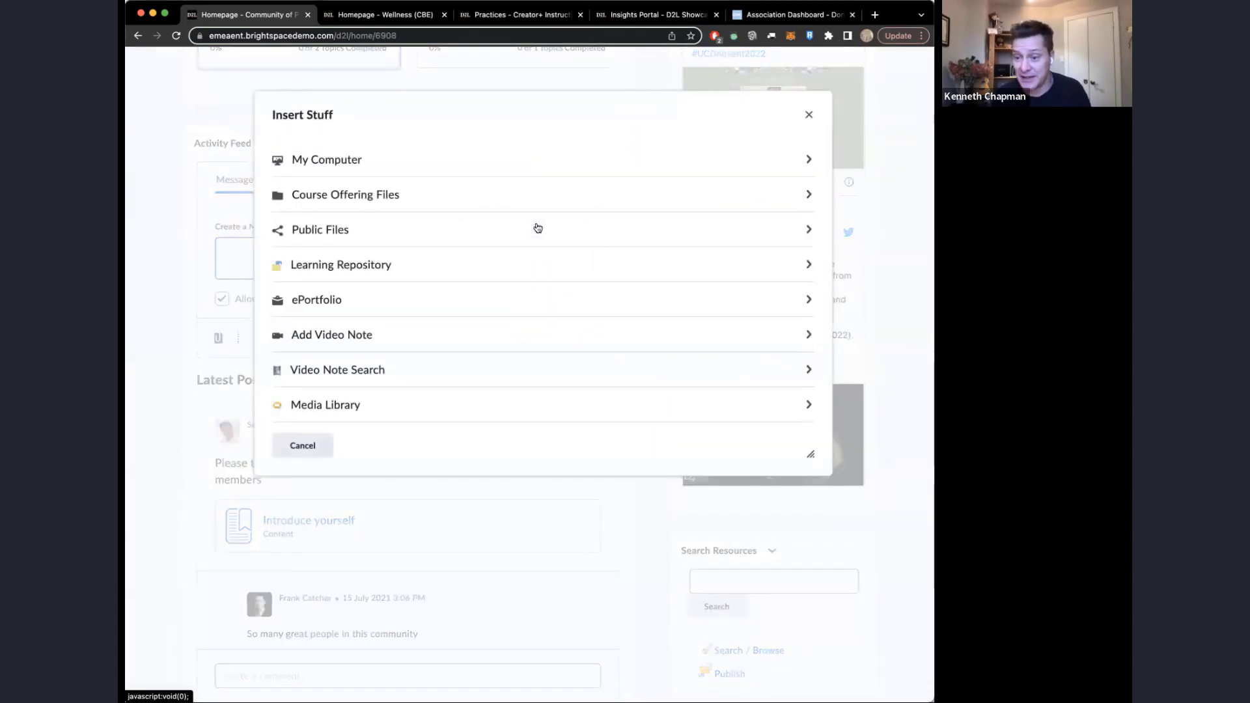
{"action": "left_click", "coordinate": [327, 338]}
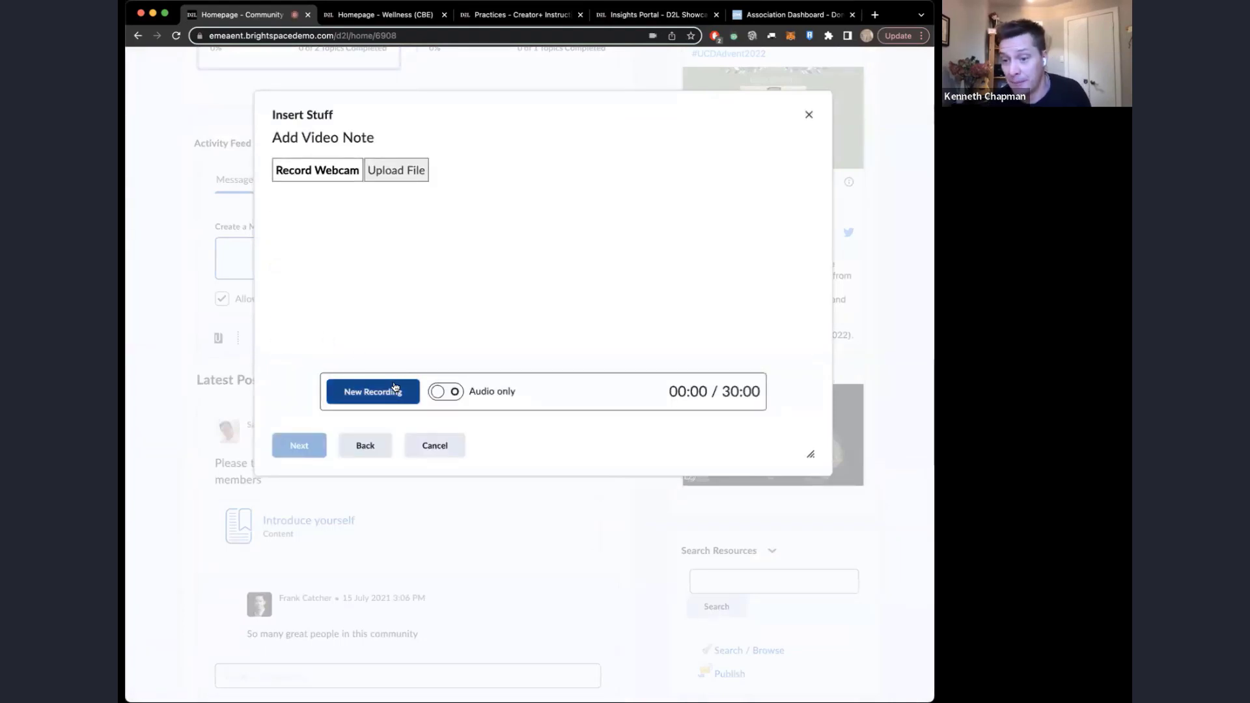
{"action": "left_click", "coordinate": [394, 390]}
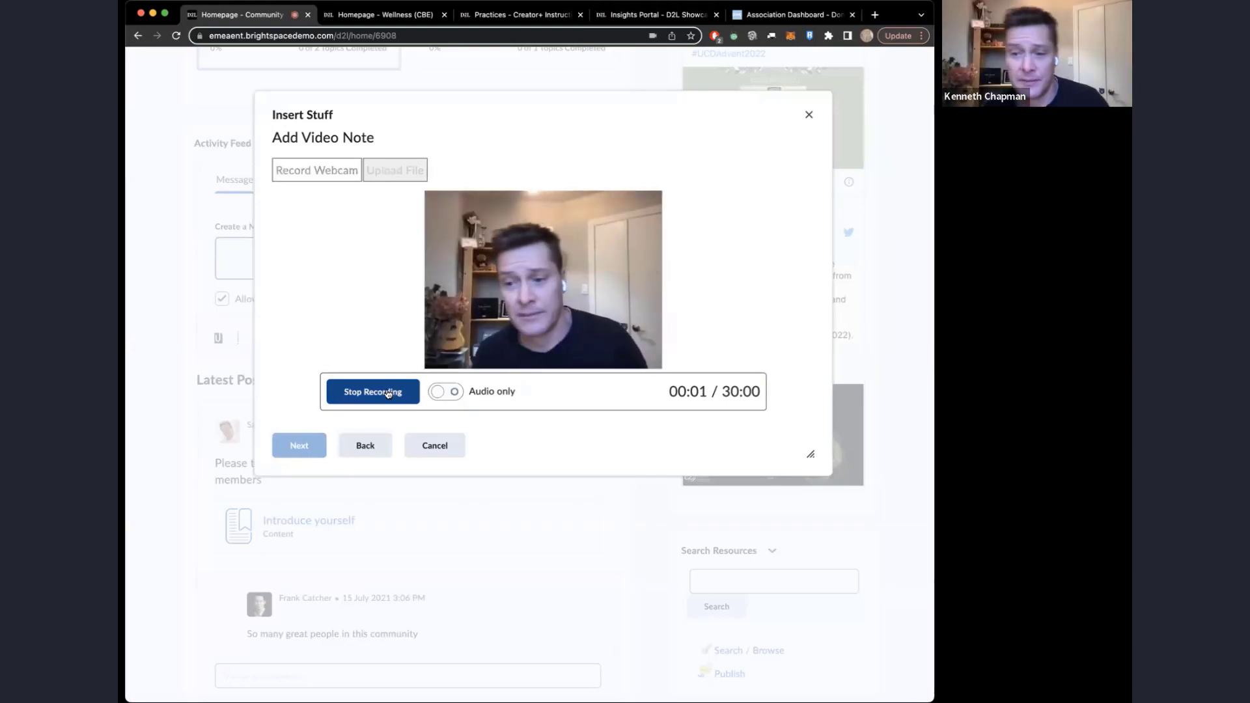
{"action": "left_click", "coordinate": [388, 393]}
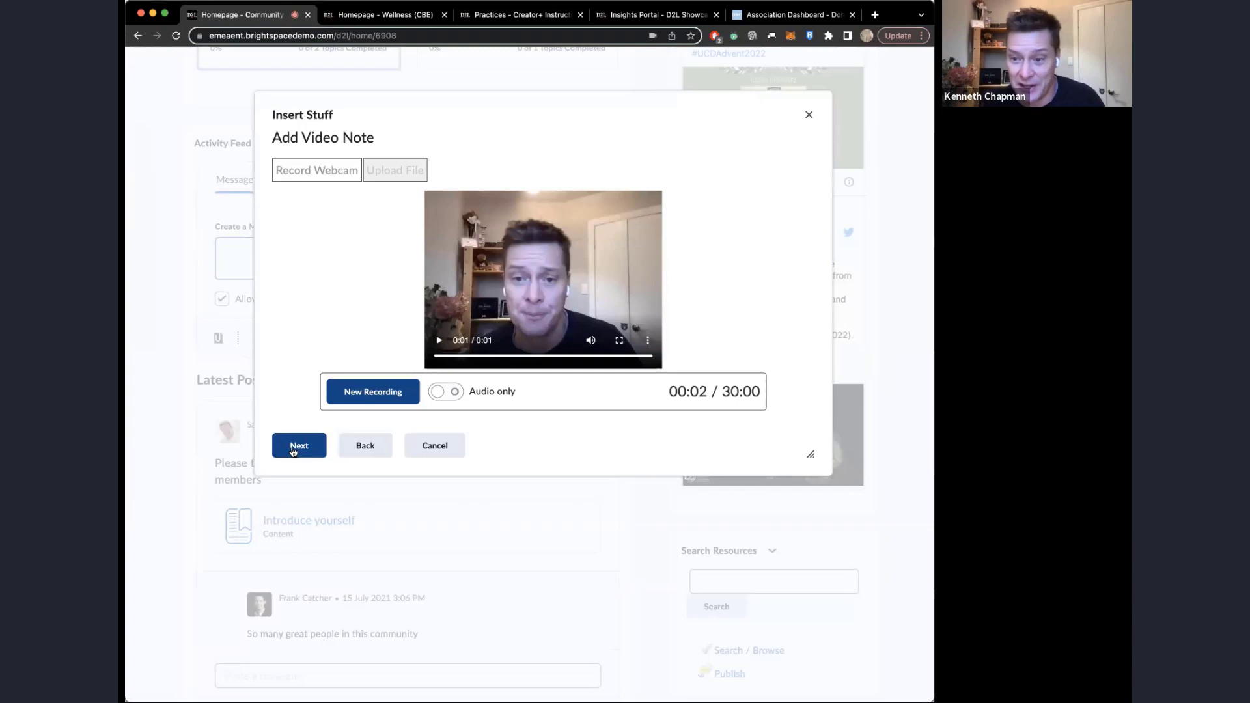
Step: Set the video note's audio language to English (United States), proceed to its preview, and close the dialog without inserting the note
{"action": "left_click", "coordinate": [298, 446]}
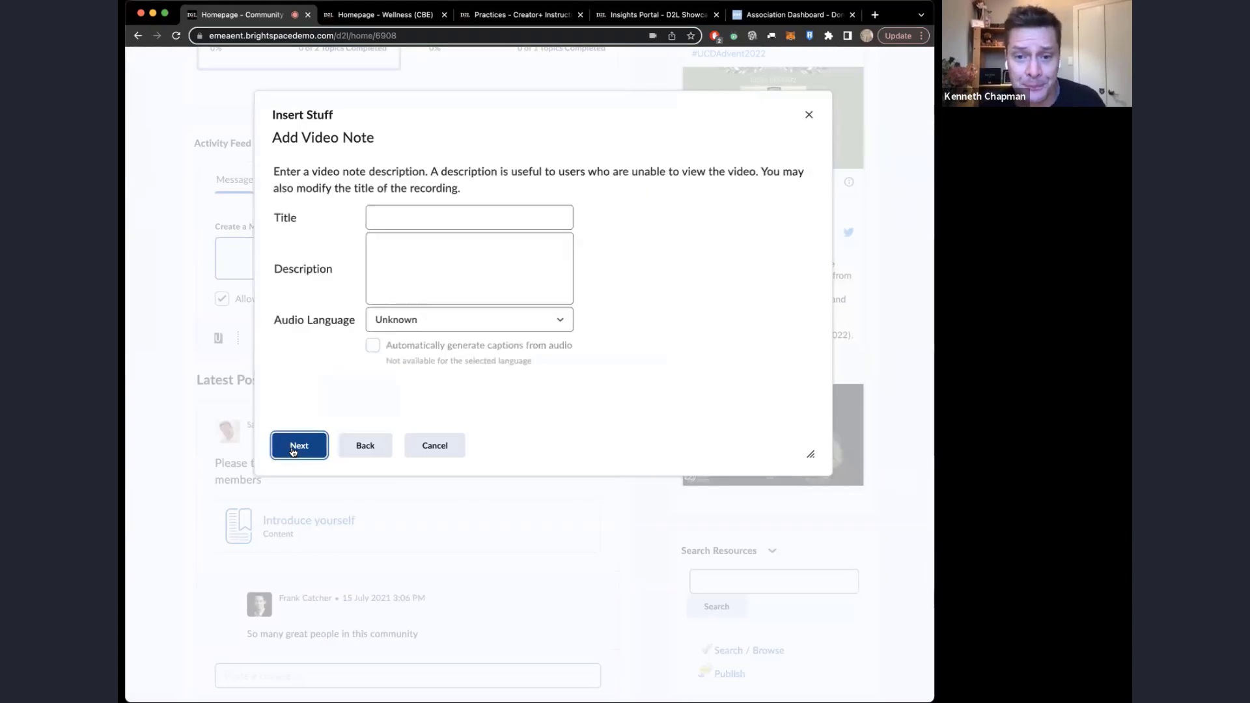
{"action": "left_click", "coordinate": [561, 324]}
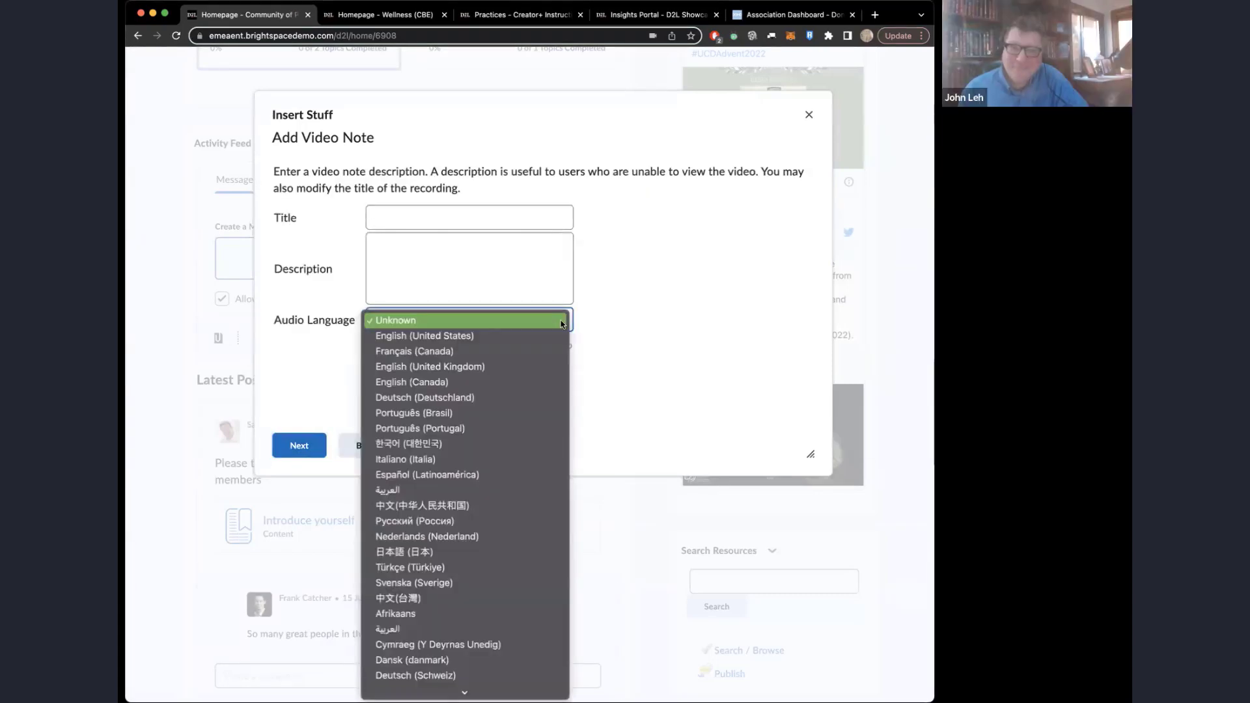
{"action": "left_click", "coordinate": [507, 335]}
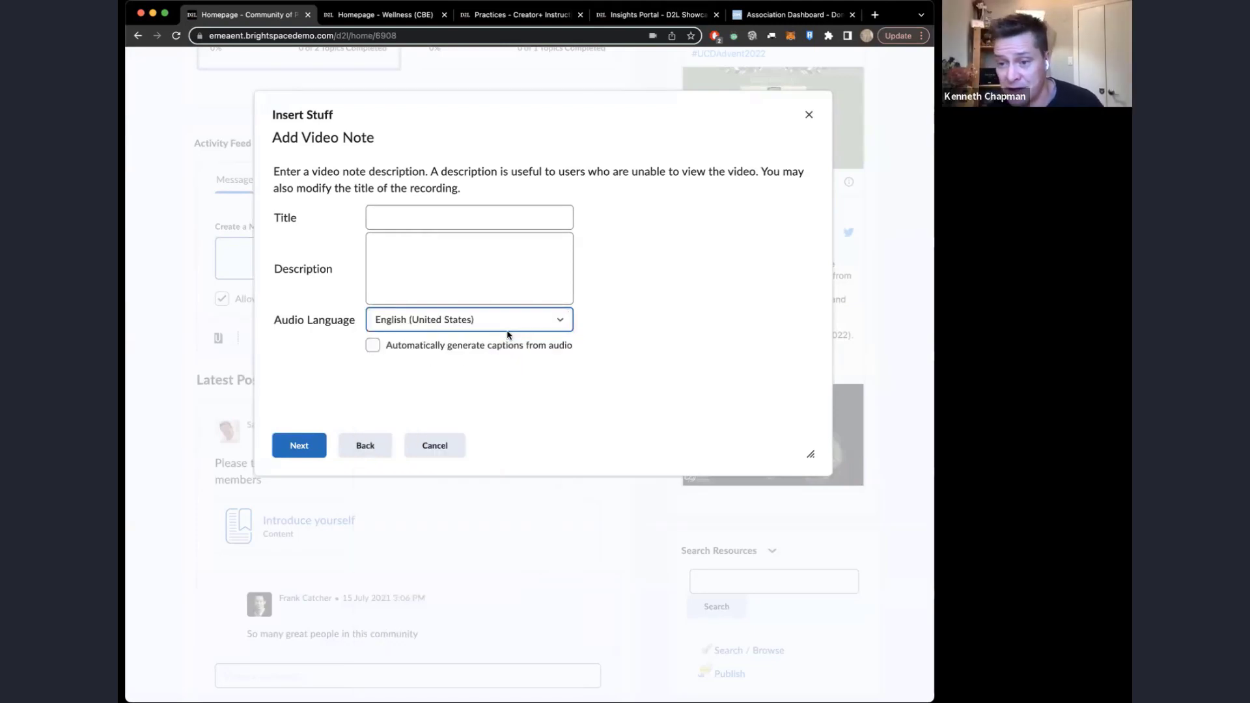
{"action": "left_click", "coordinate": [302, 444]}
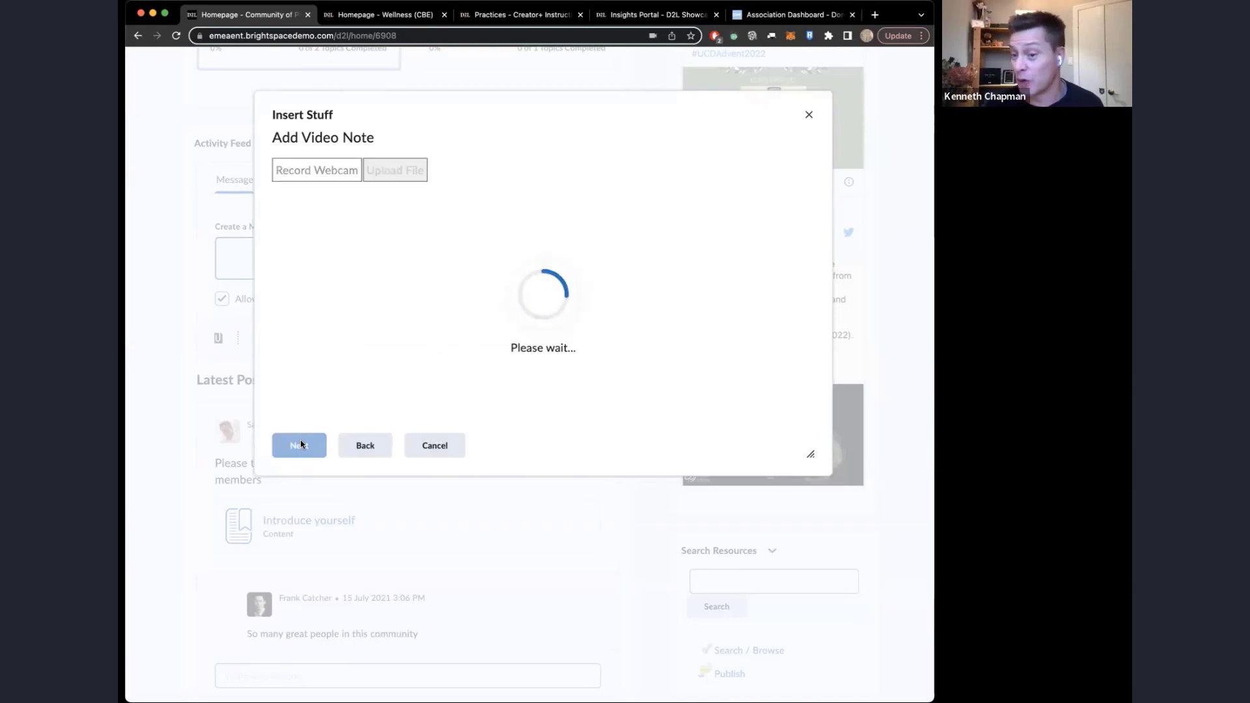
{"action": "left_click", "coordinate": [299, 445]}
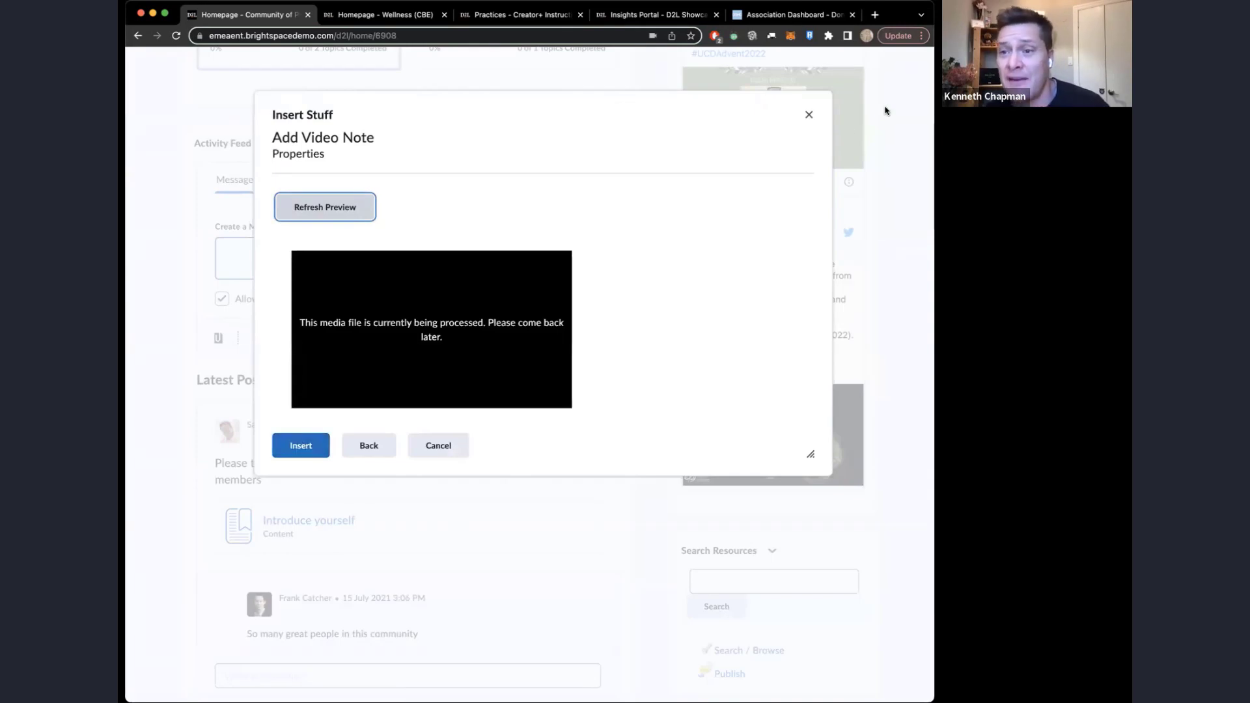
{"action": "left_click", "coordinate": [809, 115]}
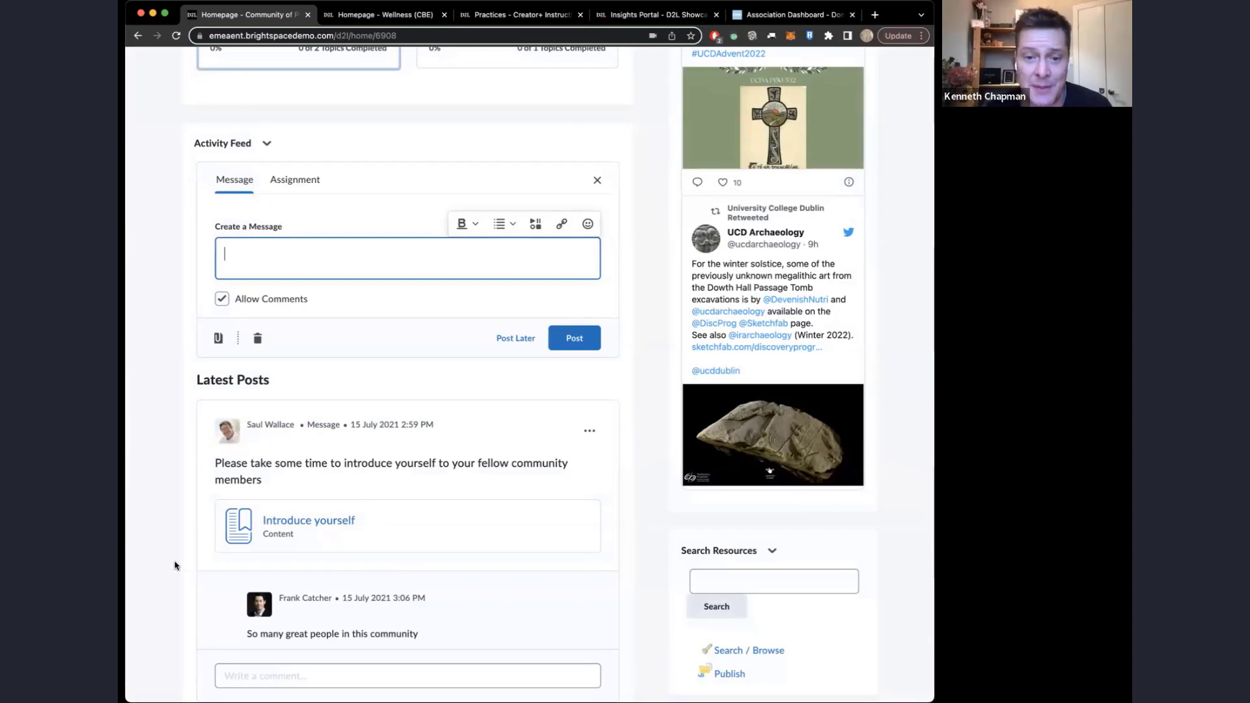
Step: Look over the Community of Practice homepage and open its discussions list to view the Introduce yourself topic
{"action": "scroll", "coordinate": [175, 566], "scroll_direction": "down", "scroll_amount": 4}
{"action": "scroll", "coordinate": [174, 566], "scroll_direction": "up", "scroll_amount": 8}
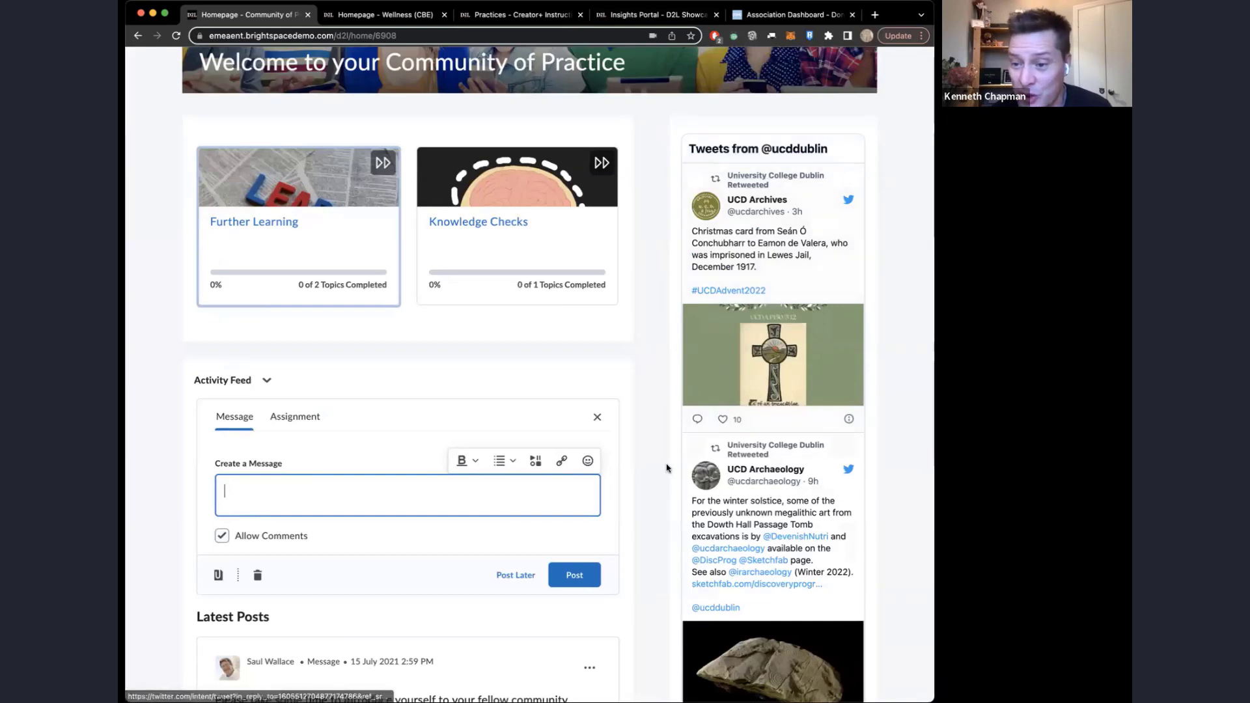
{"action": "scroll", "coordinate": [667, 467], "scroll_direction": "up", "scroll_amount": 3}
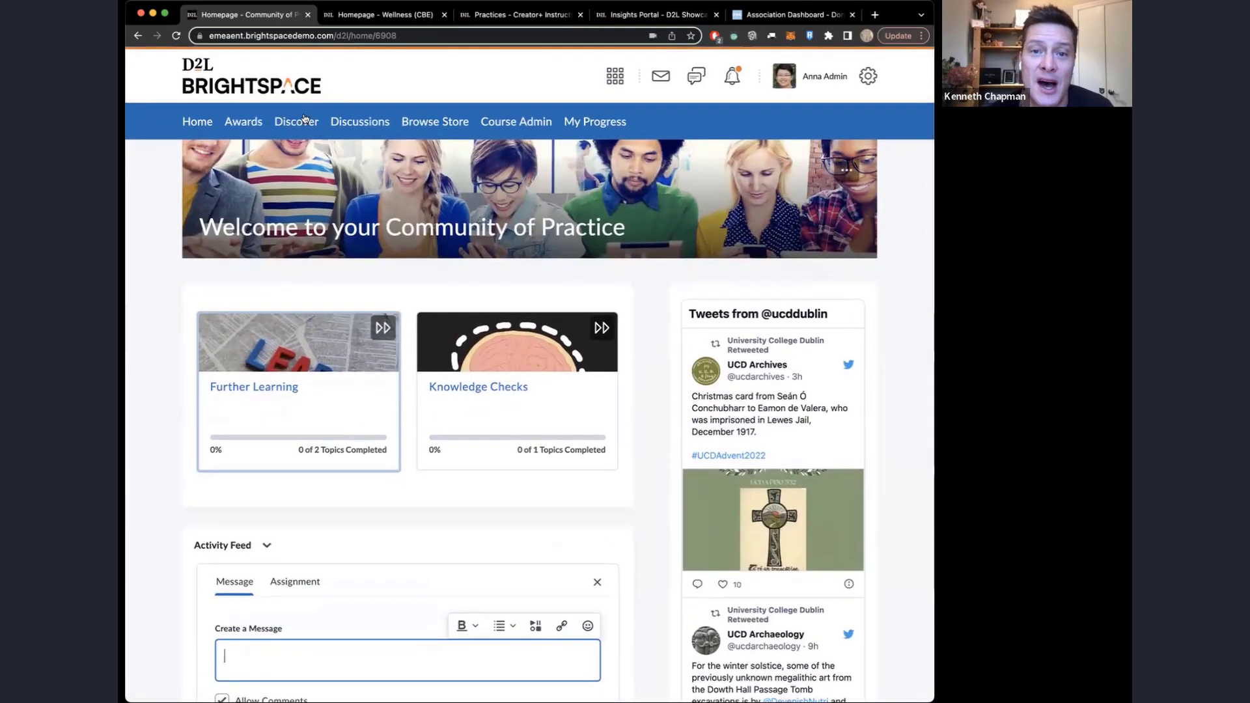
{"action": "left_click", "coordinate": [349, 125]}
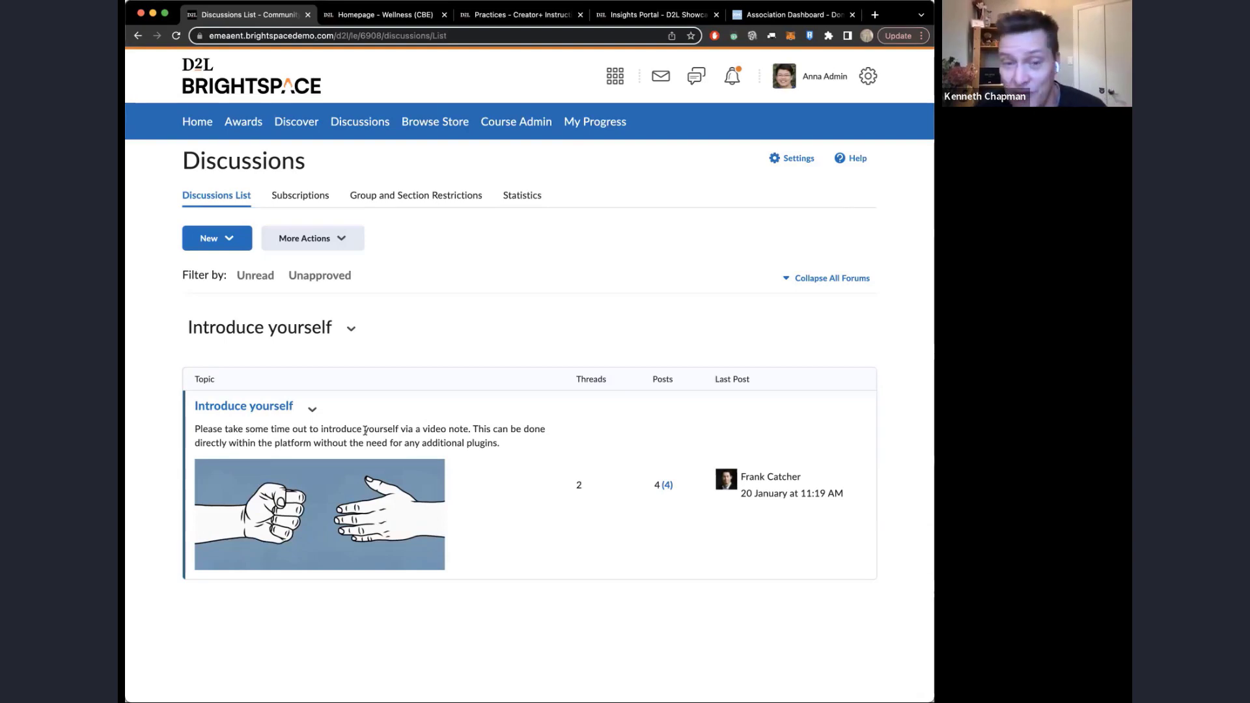
Step: Return to the main homepage, open the pinned Leadership - Foundation course, and review its units, activity feed, updates, calendar and awards
{"action": "left_click", "coordinate": [216, 91]}
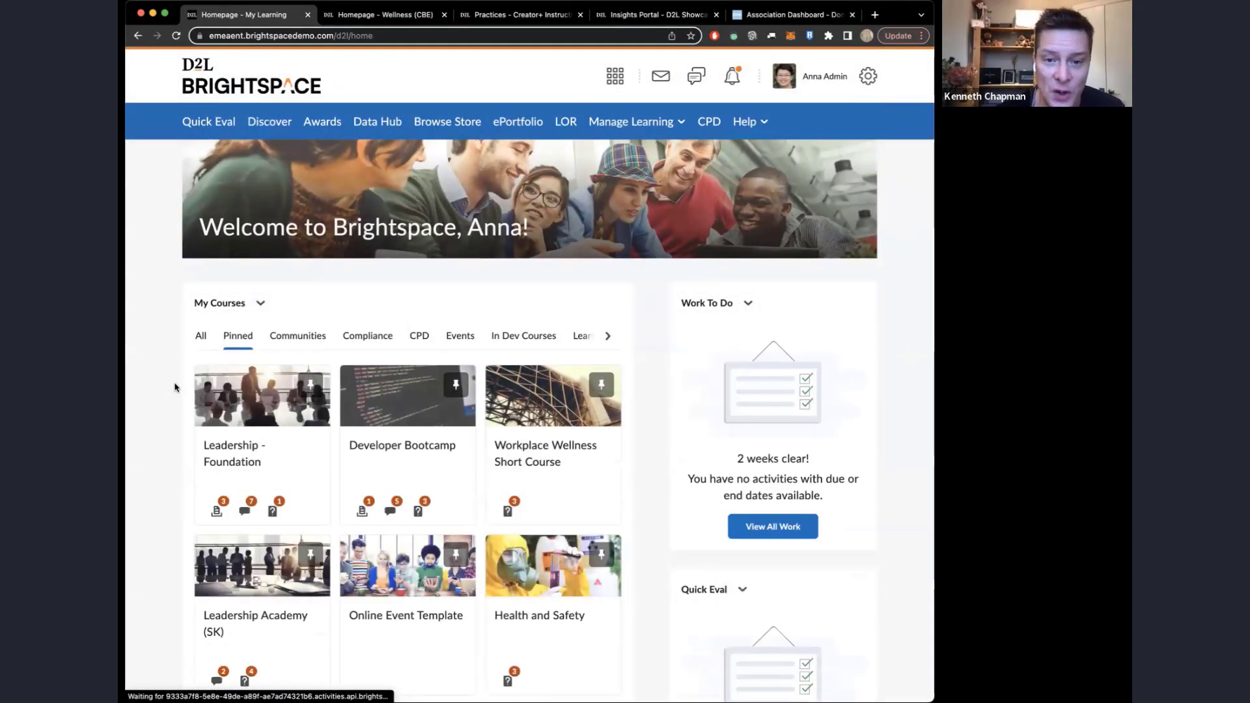
{"action": "scroll", "coordinate": [174, 388], "scroll_direction": "down", "scroll_amount": 2}
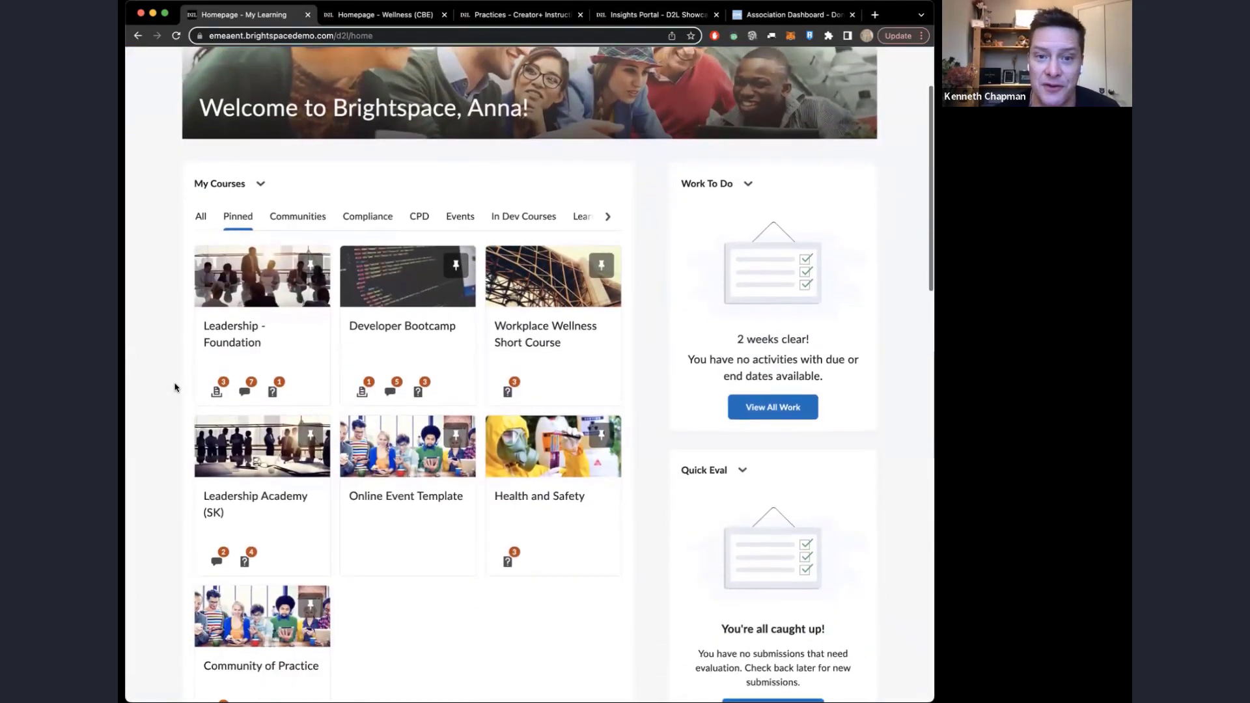
{"action": "left_click", "coordinate": [226, 334]}
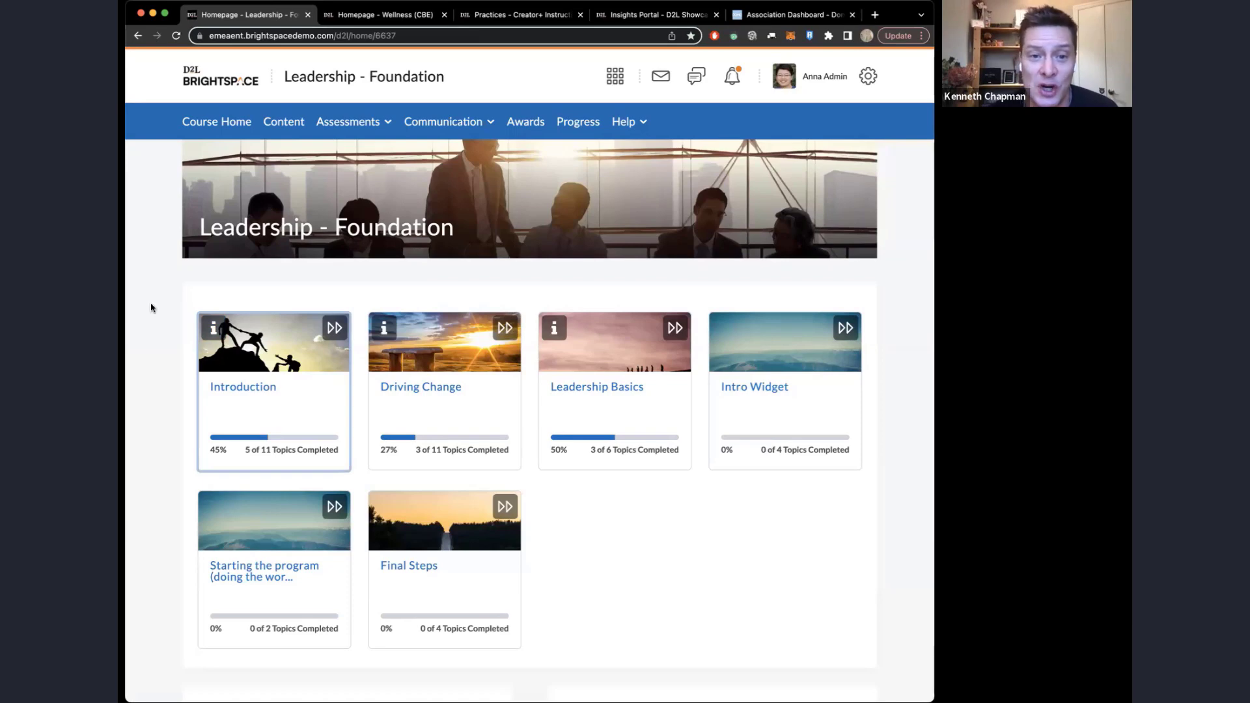
{"action": "scroll", "coordinate": [148, 306], "scroll_direction": "down", "scroll_amount": 2}
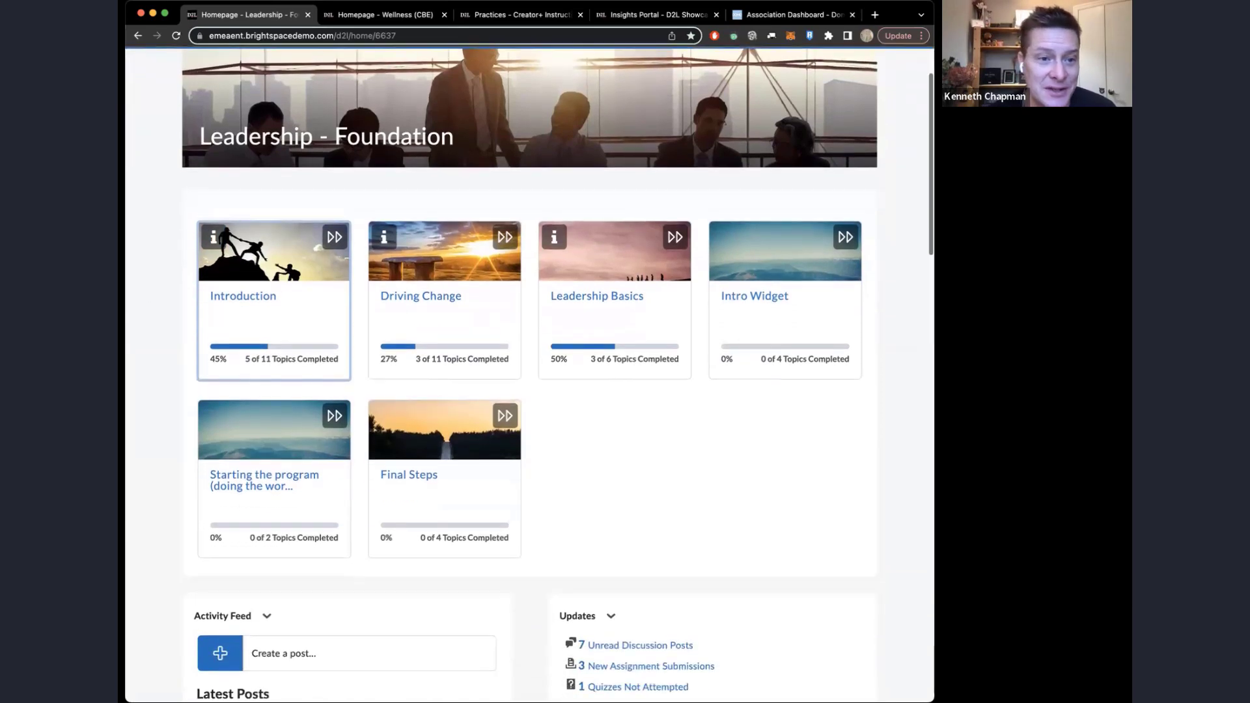
{"action": "scroll", "coordinate": [147, 405], "scroll_direction": "down", "scroll_amount": 8}
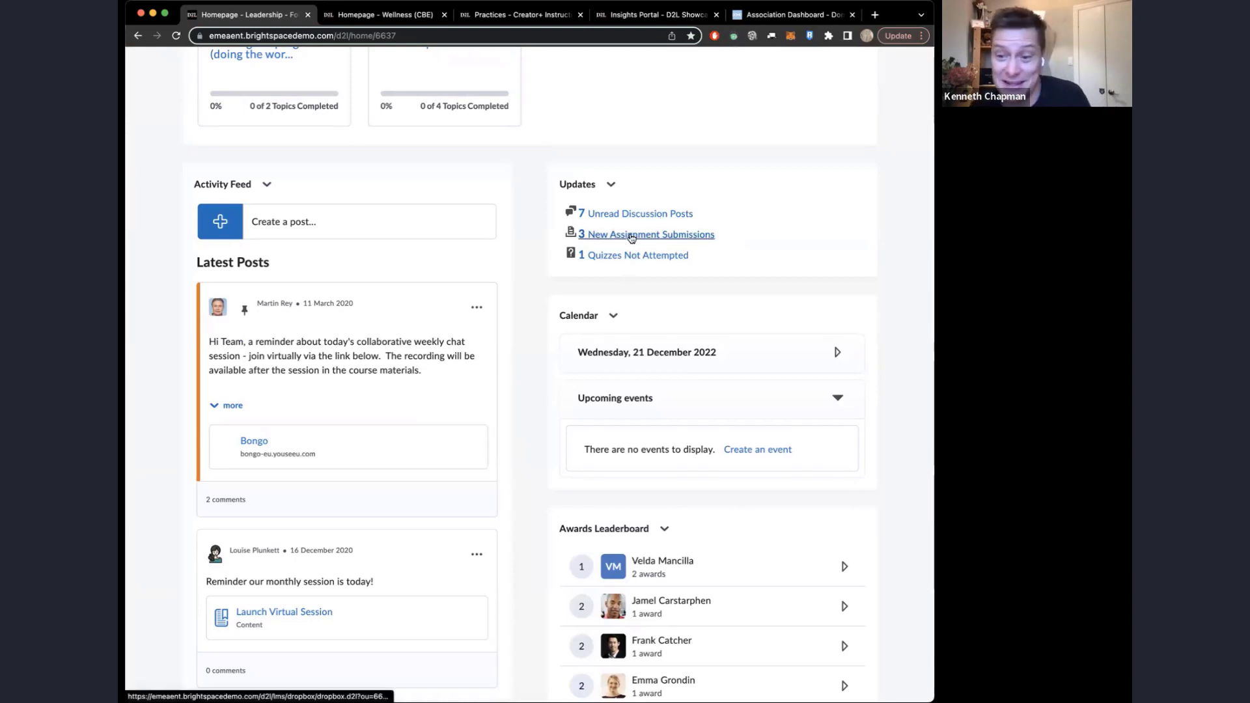
{"action": "scroll", "coordinate": [531, 377], "scroll_direction": "down", "scroll_amount": 1}
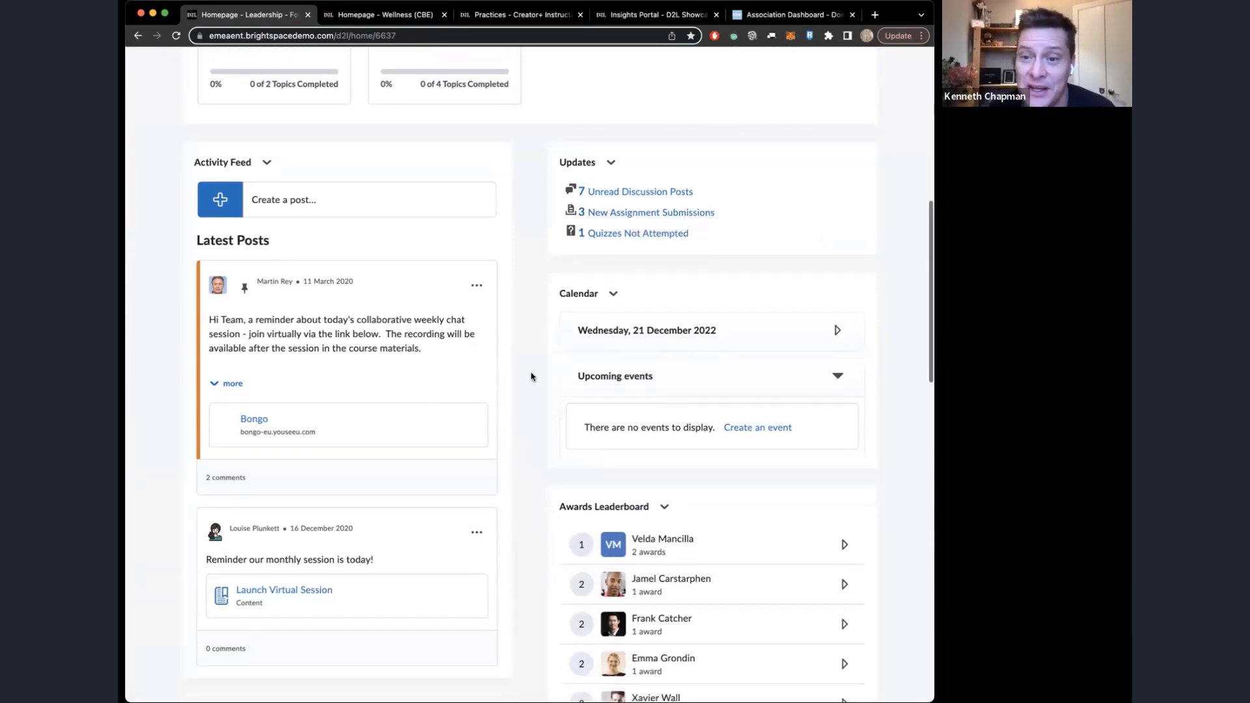
{"action": "scroll", "coordinate": [531, 377], "scroll_direction": "down", "scroll_amount": 10}
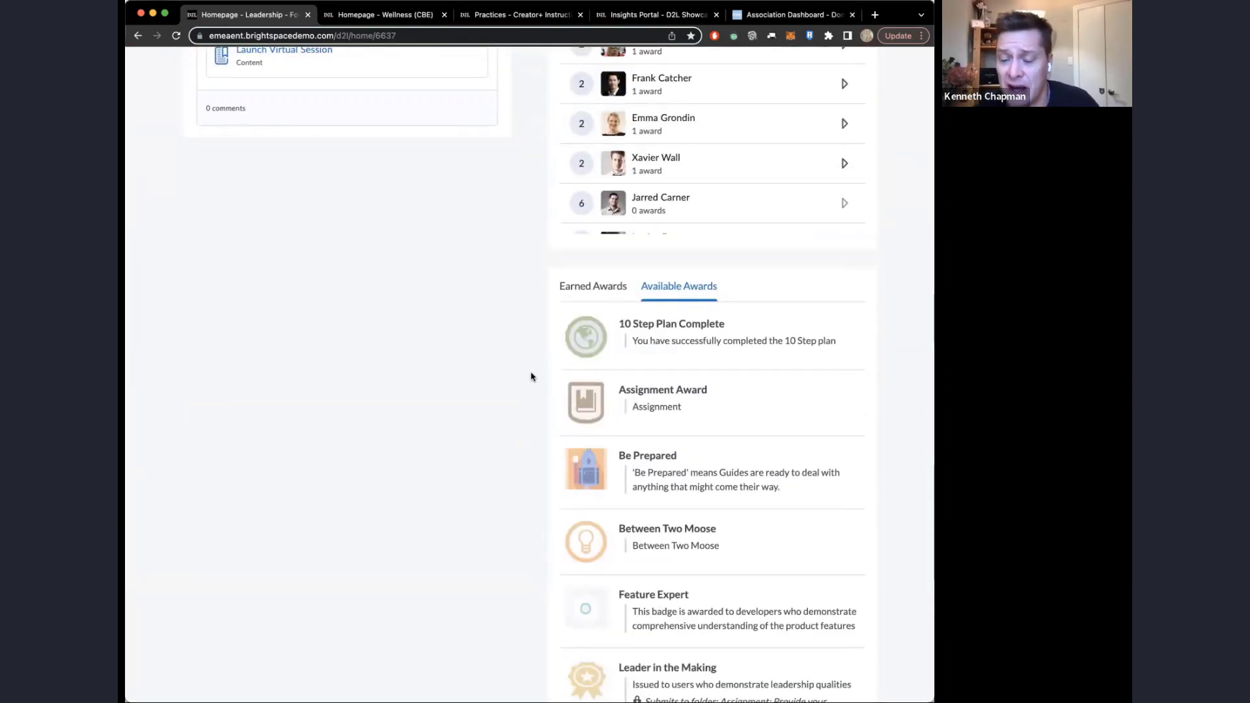
{"action": "scroll", "coordinate": [532, 376], "scroll_direction": "up", "scroll_amount": 12}
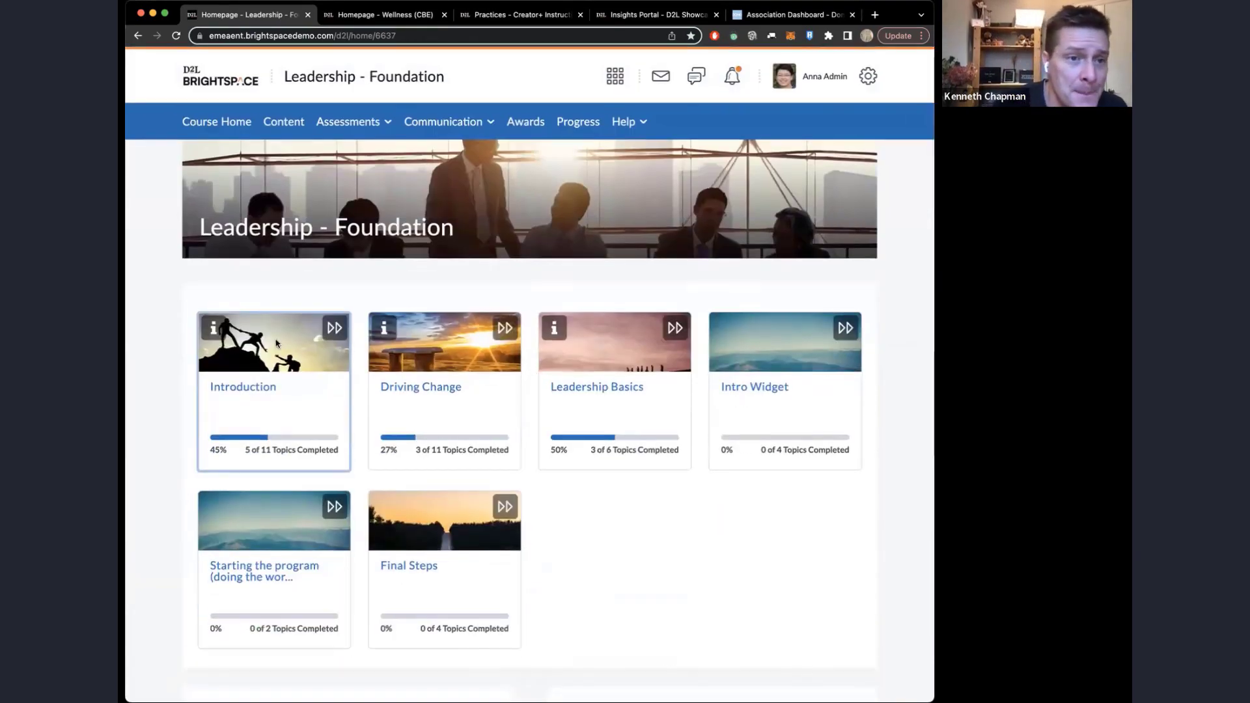
Step: Open the Leadership - Foundation content, expand the Introduction unit, and view the options for adding existing material before cancelling
{"action": "left_click", "coordinate": [288, 123]}
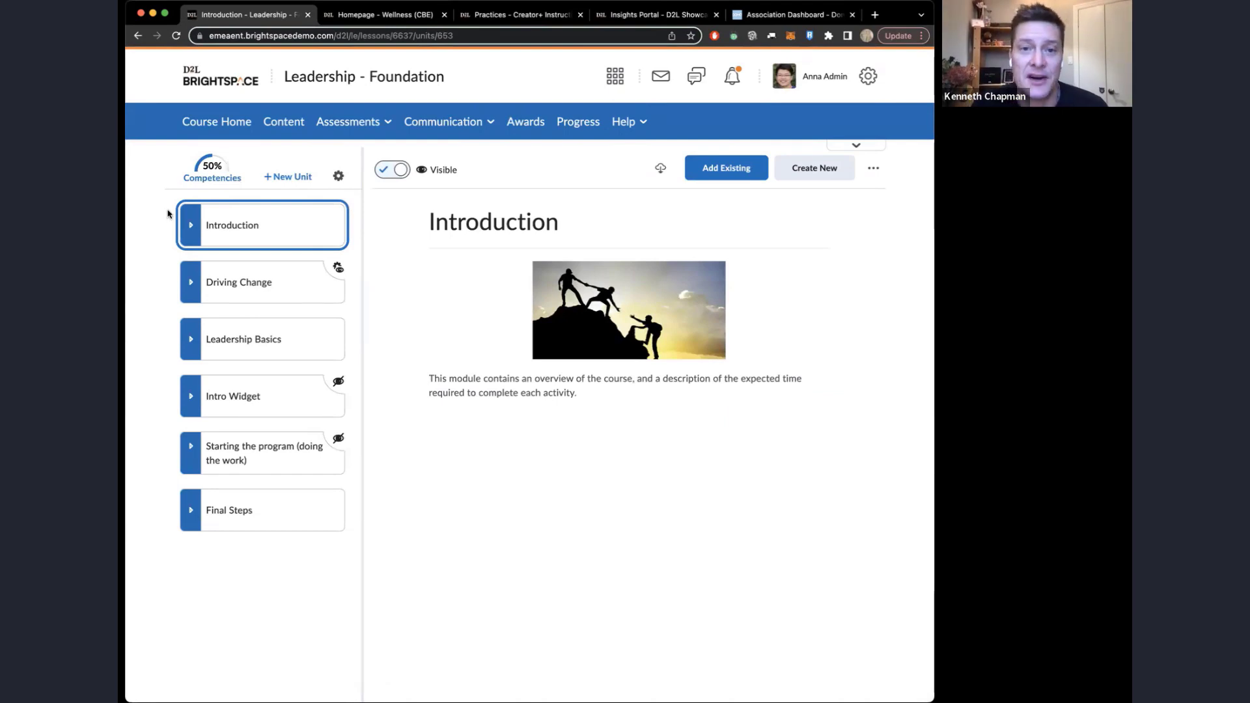
{"action": "left_click", "coordinate": [191, 226]}
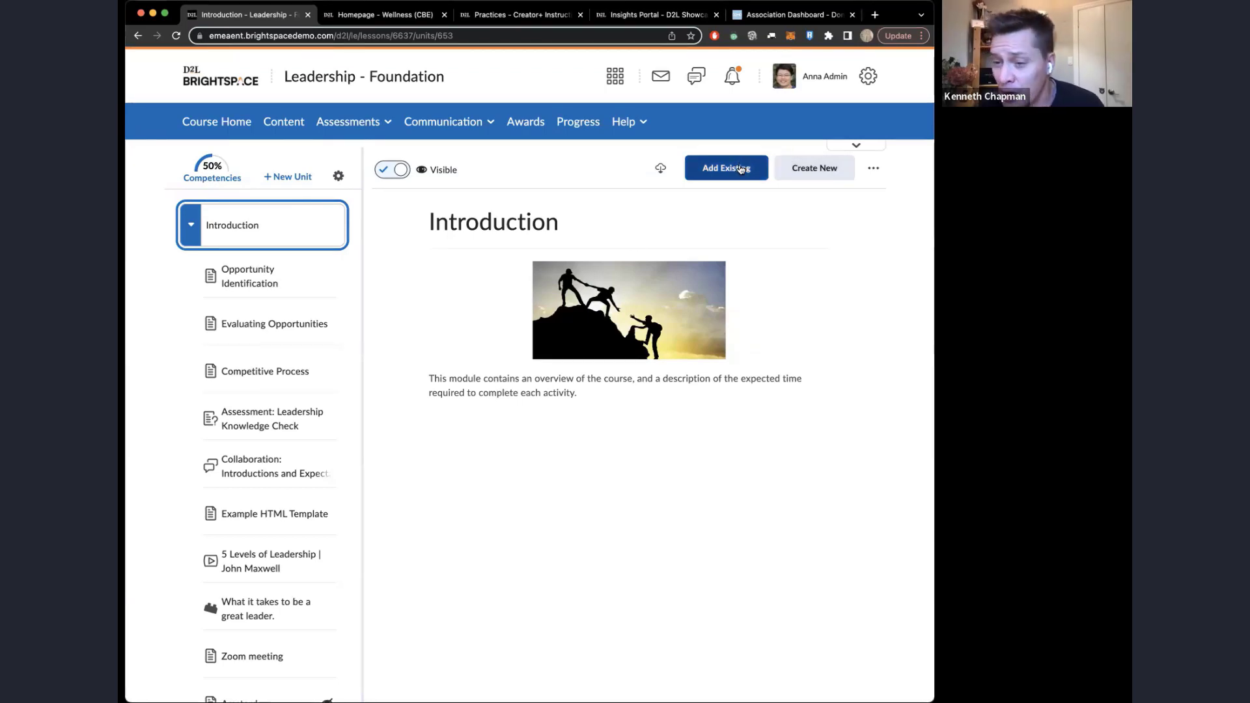
{"action": "left_click", "coordinate": [741, 169]}
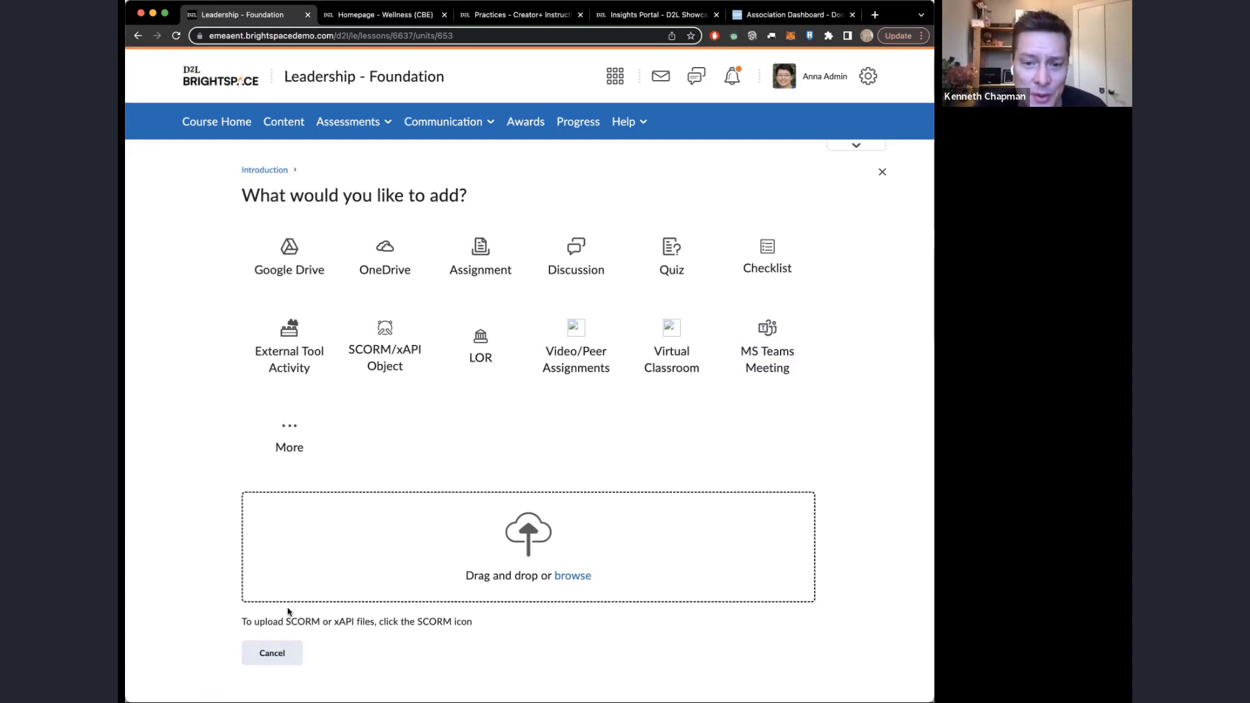
{"action": "left_click", "coordinate": [256, 656]}
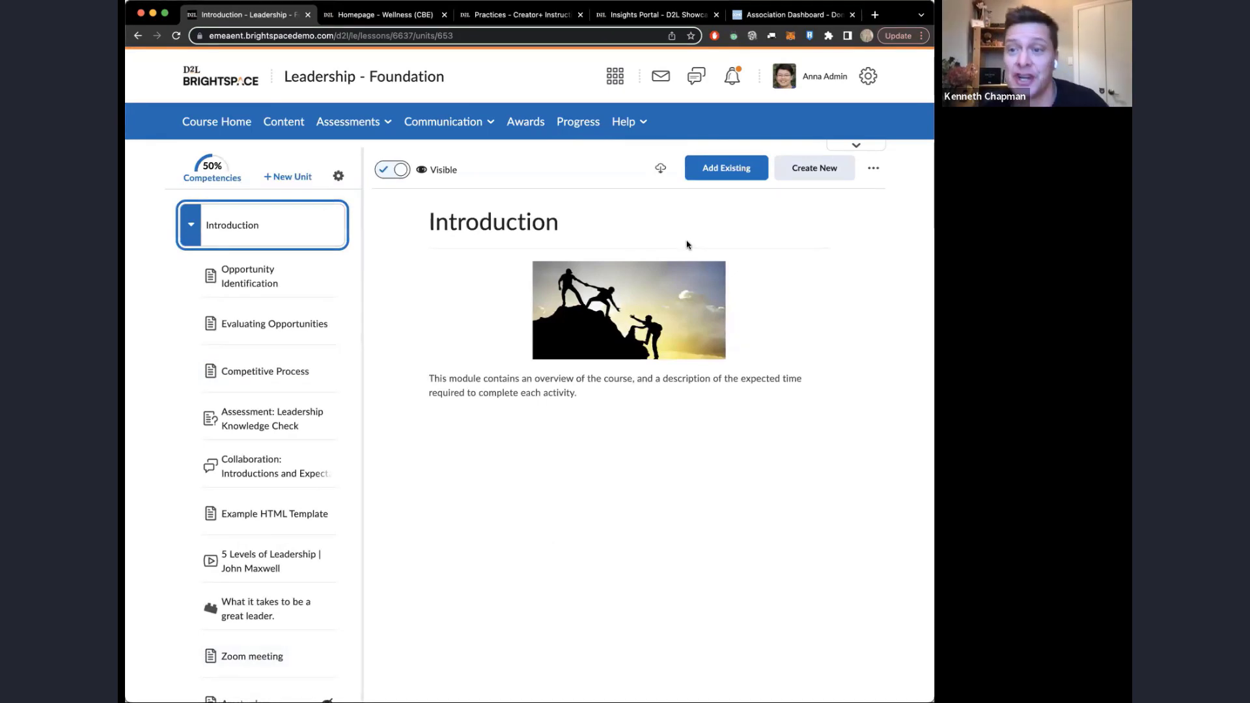
Step: Create a new HTML document in the Introduction unit and apply the Module Introduction.html template
{"action": "left_click", "coordinate": [818, 170]}
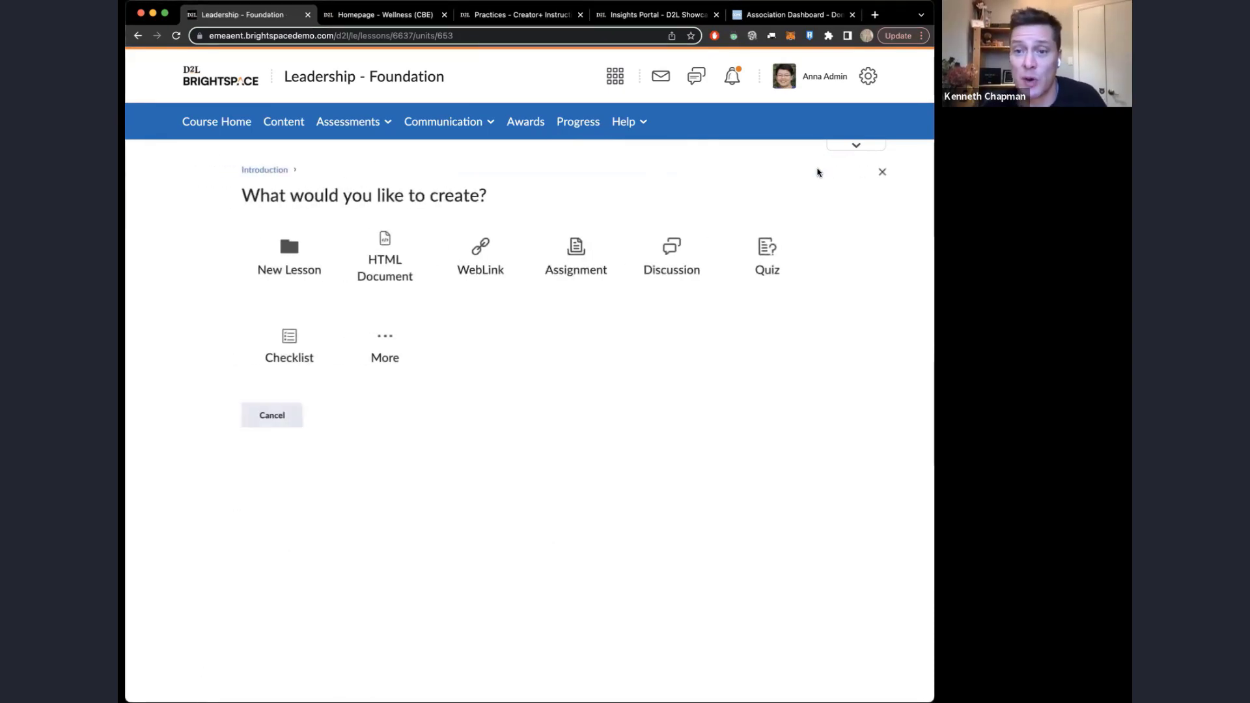
{"action": "left_click", "coordinate": [386, 259]}
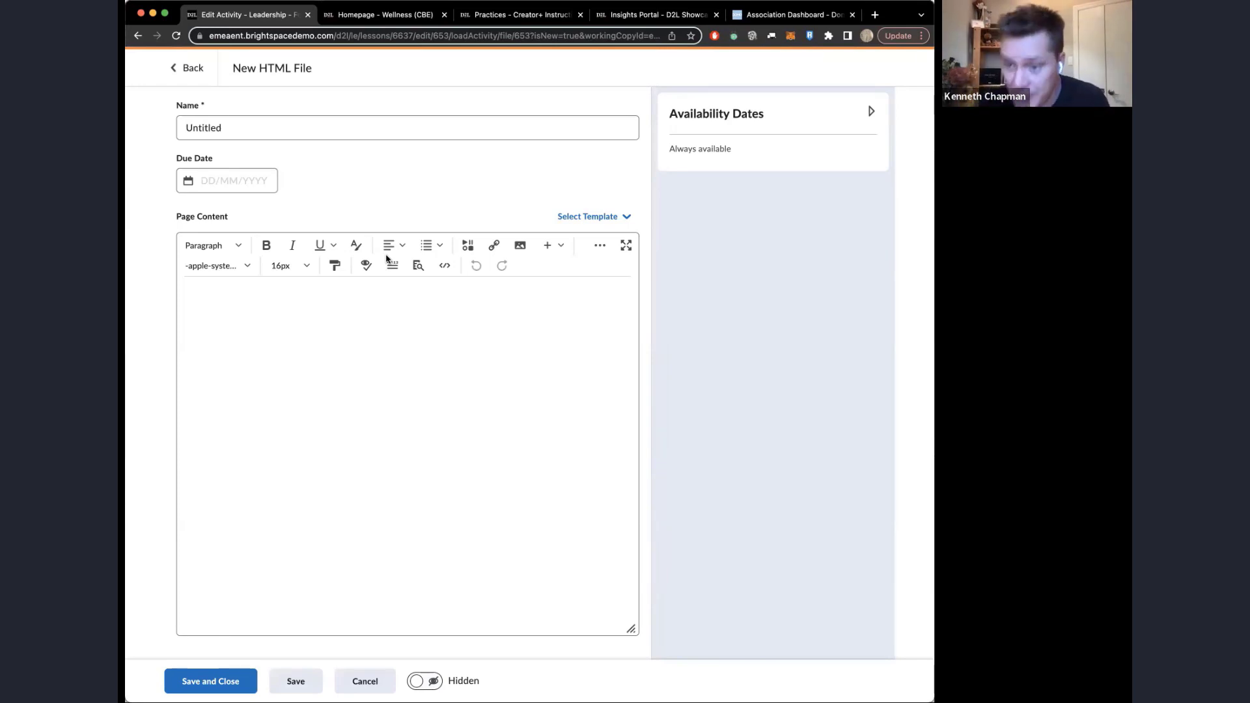
{"action": "left_click", "coordinate": [588, 222]}
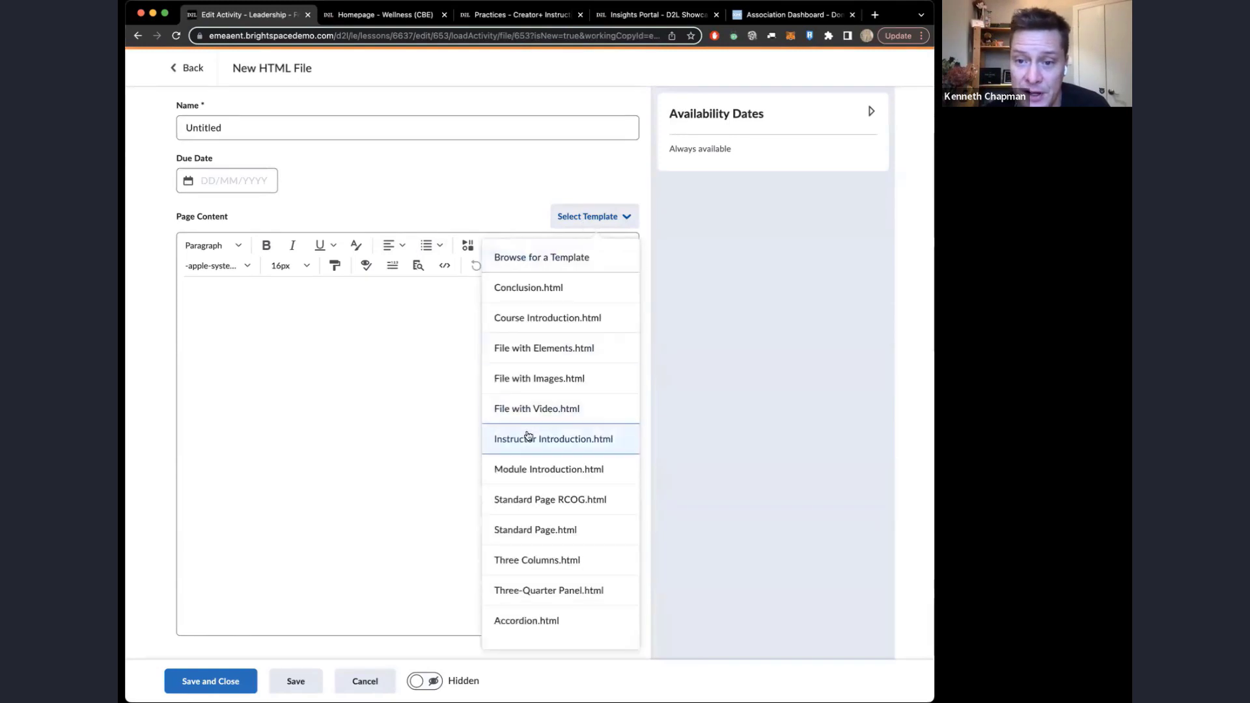
{"action": "left_click", "coordinate": [526, 472]}
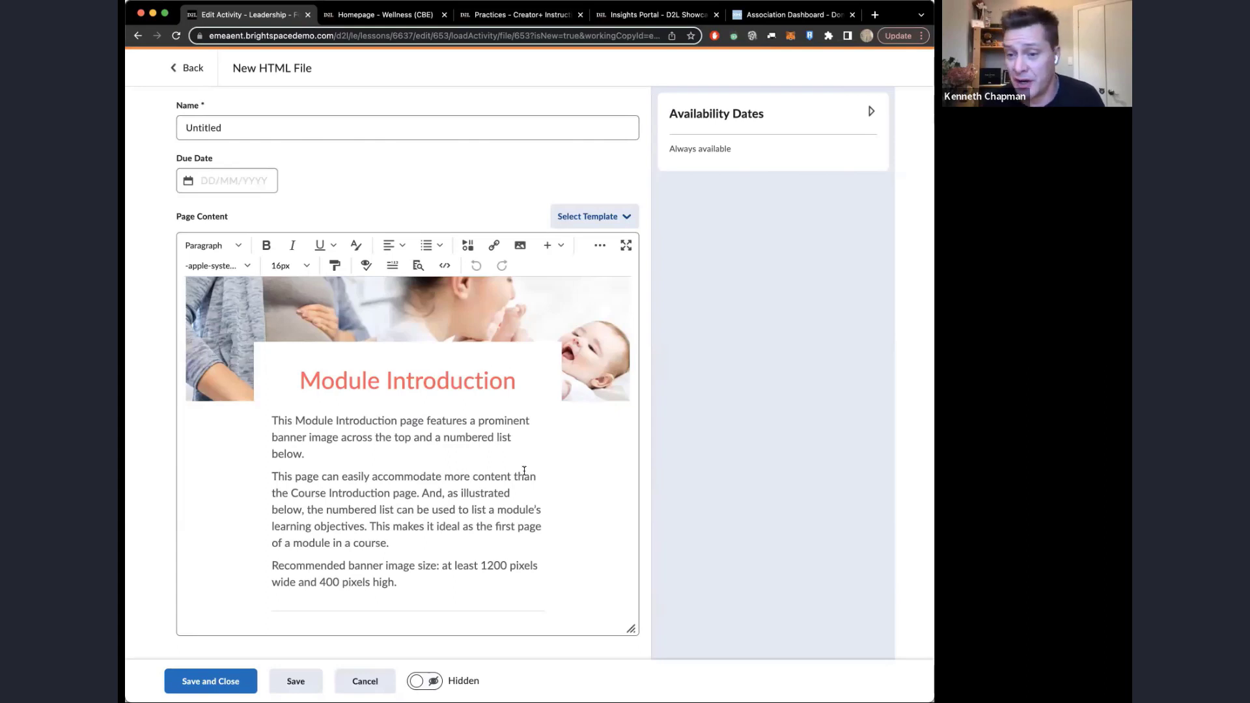
Step: Examine the Module Introduction template's text, banner image and Learning Objectives section, selecting the banner image to show its editing options
{"action": "left_click", "coordinate": [553, 454]}
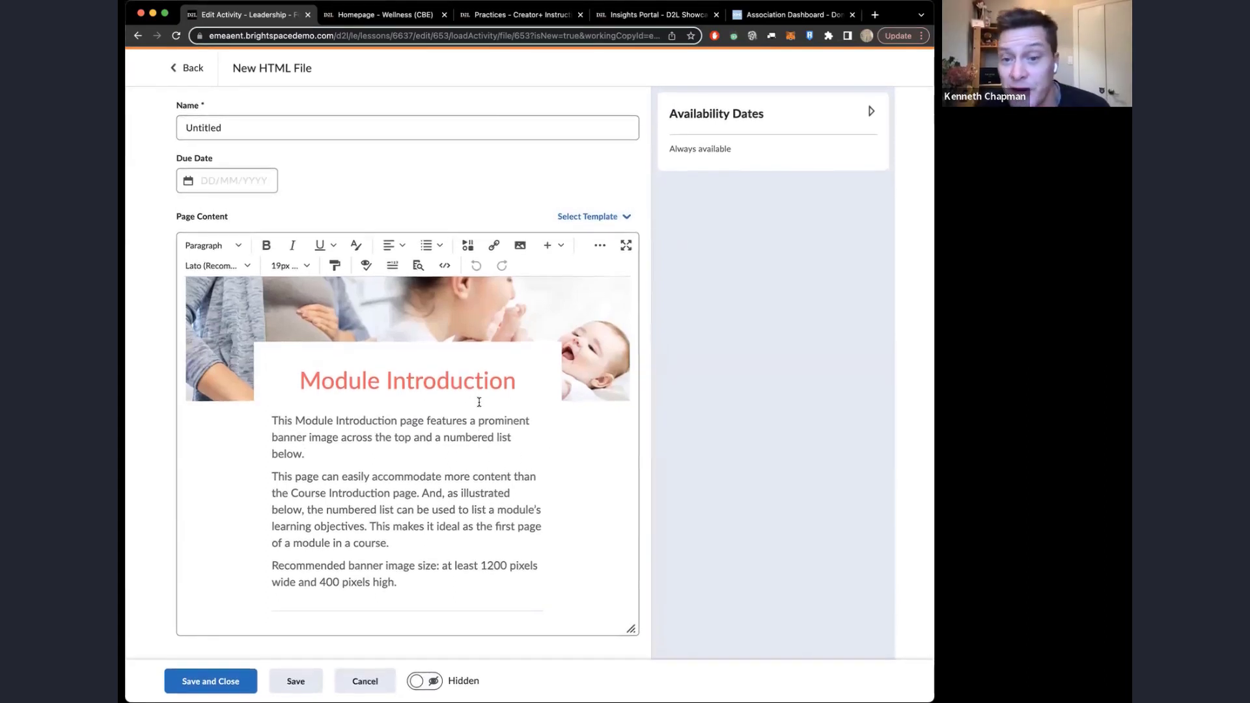
{"action": "scroll", "coordinate": [474, 401], "scroll_direction": "down", "scroll_amount": 1}
{"action": "left_click", "coordinate": [233, 298]}
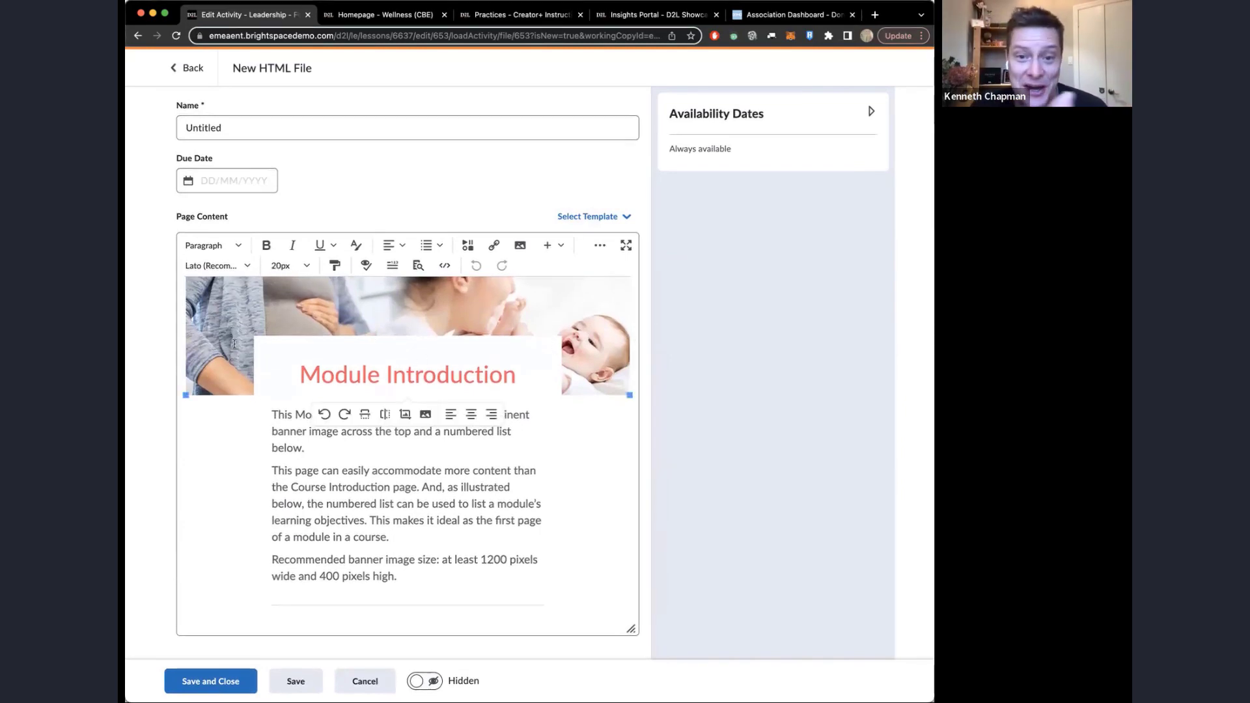
{"action": "scroll", "coordinate": [295, 496], "scroll_direction": "down", "scroll_amount": 5}
{"action": "scroll", "coordinate": [295, 497], "scroll_direction": "down", "scroll_amount": 3}
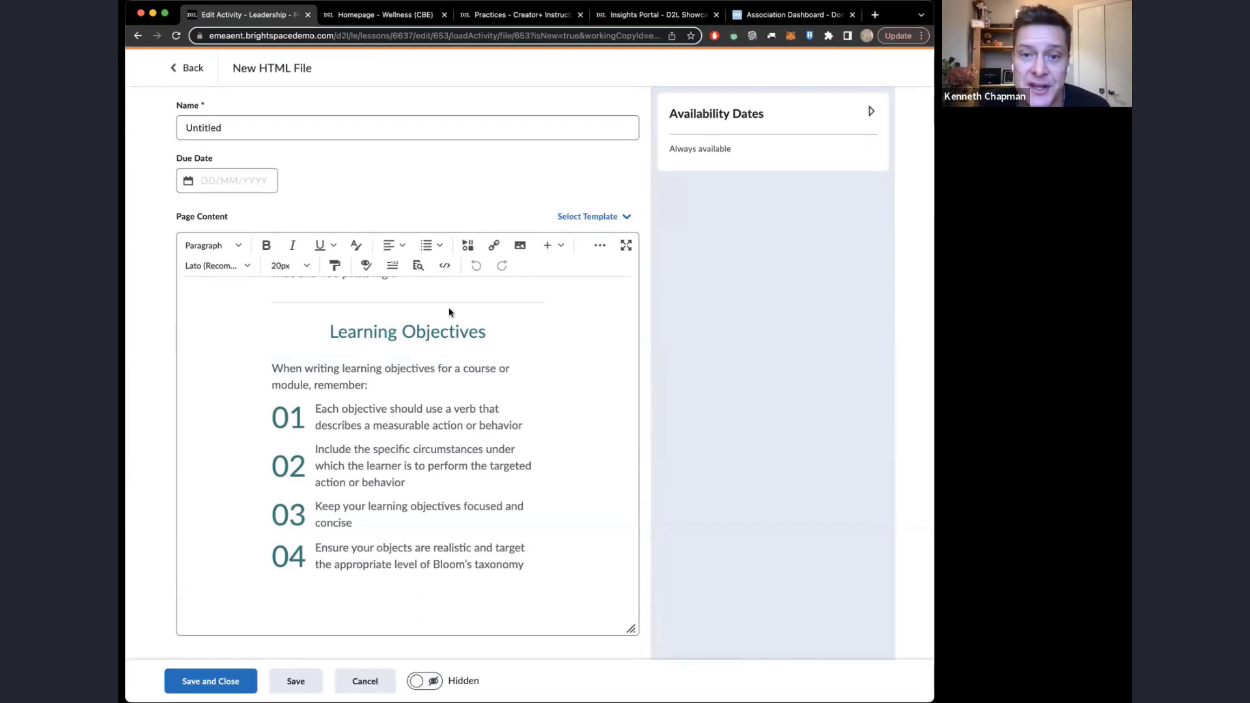
{"action": "scroll", "coordinate": [440, 428], "scroll_direction": "up", "scroll_amount": 2}
{"action": "scroll", "coordinate": [440, 427], "scroll_direction": "up", "scroll_amount": 3}
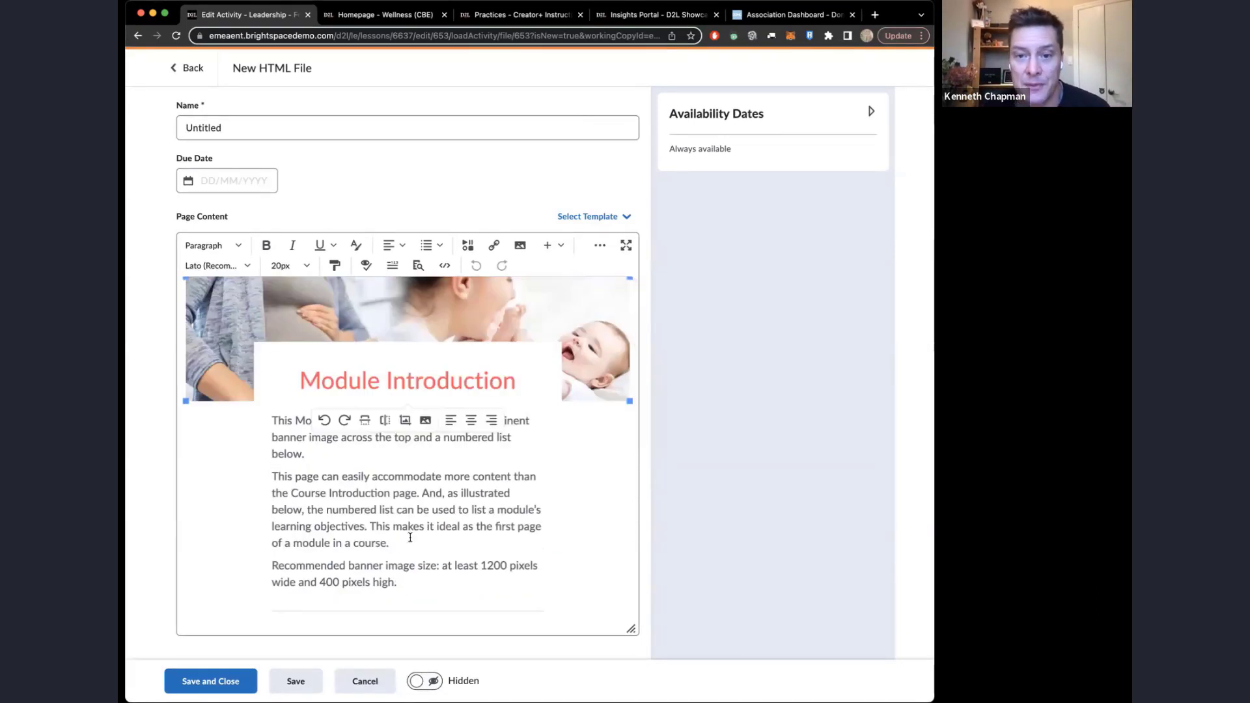
Step: Narrow the browser window to phone width, collapse the Availability Dates pane, check the template's responsive layout, and widen the window again
{"action": "left_click", "coordinate": [410, 538]}
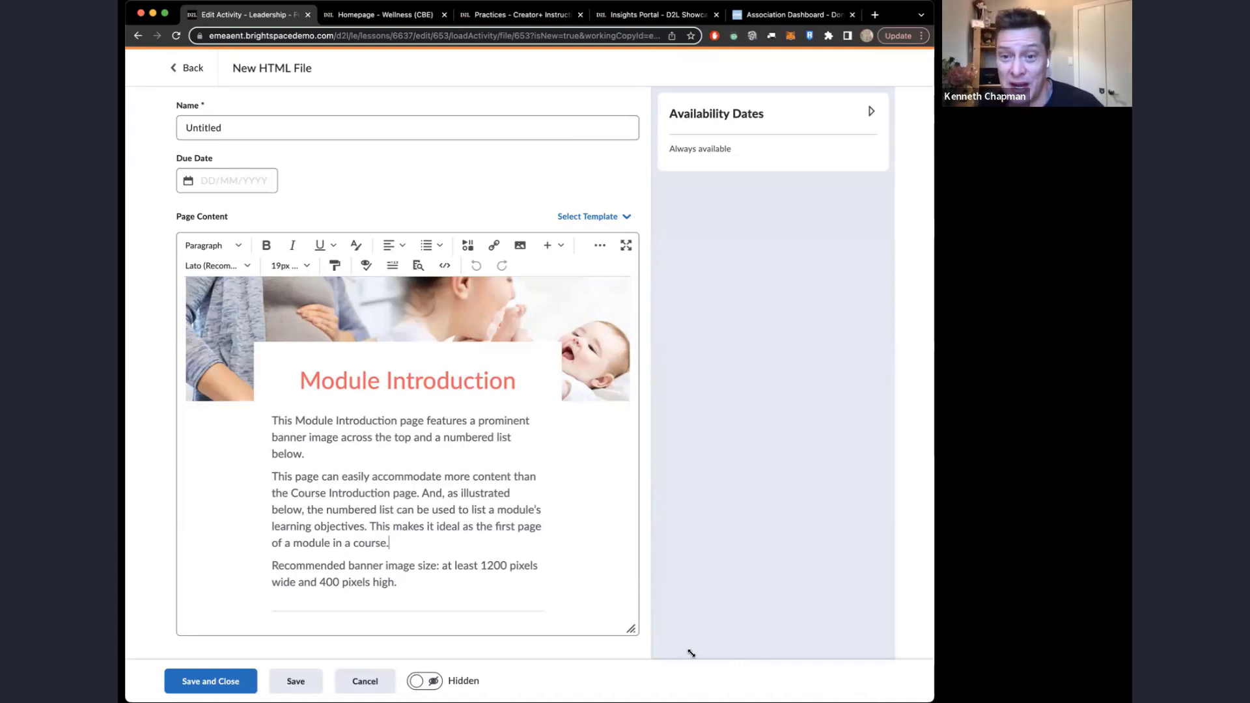
{"action": "left_click_drag", "start_coordinate": [553, 619], "coordinate": [331, 575]}
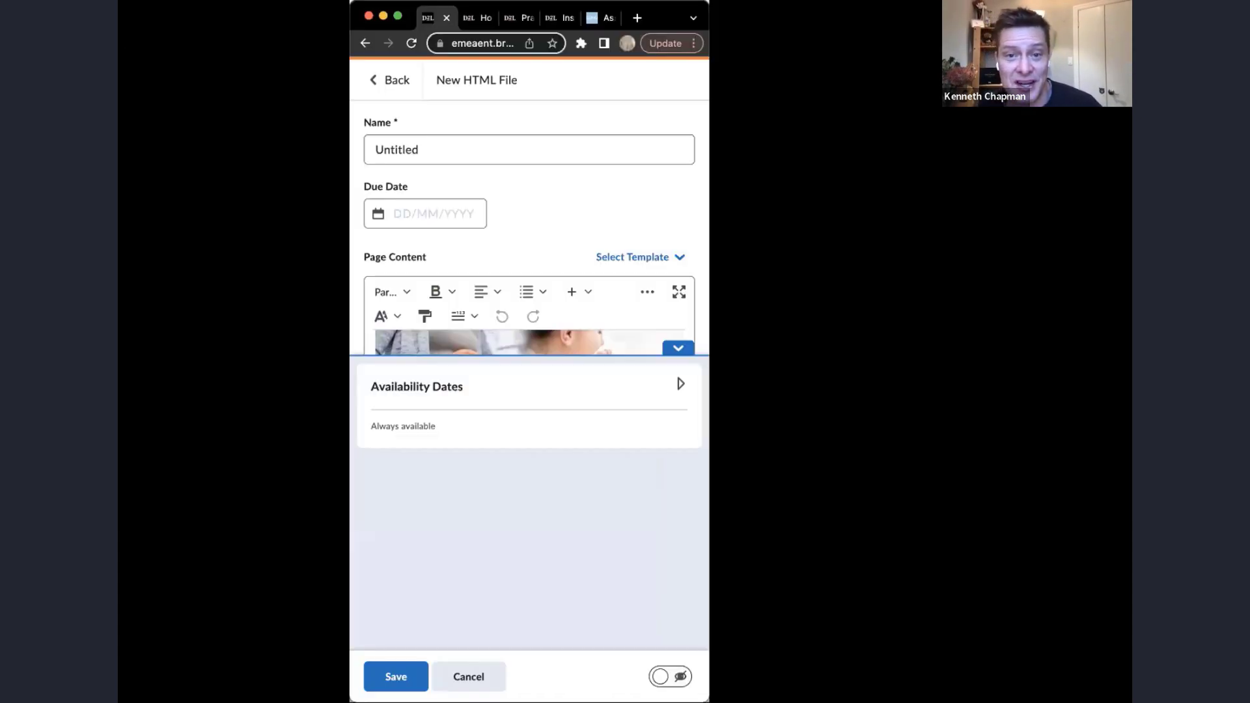
{"action": "left_click_drag", "start_coordinate": [559, 701], "coordinate": [554, 695]}
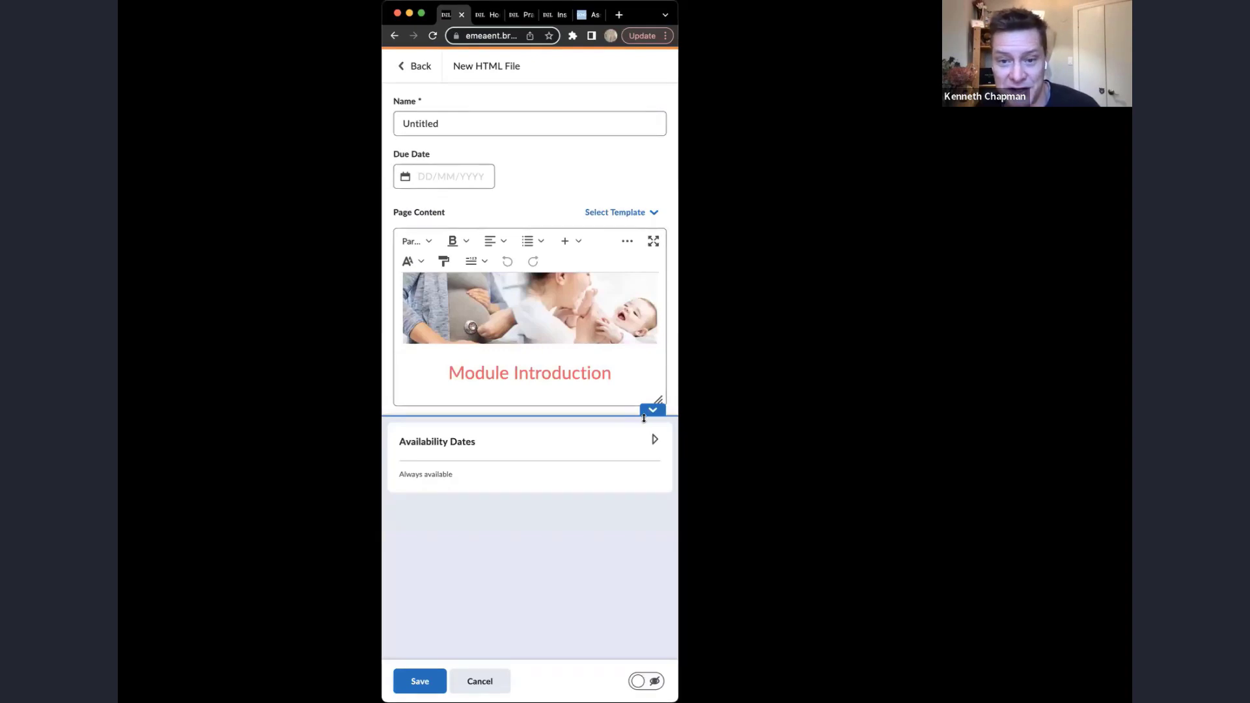
{"action": "left_click", "coordinate": [653, 410]}
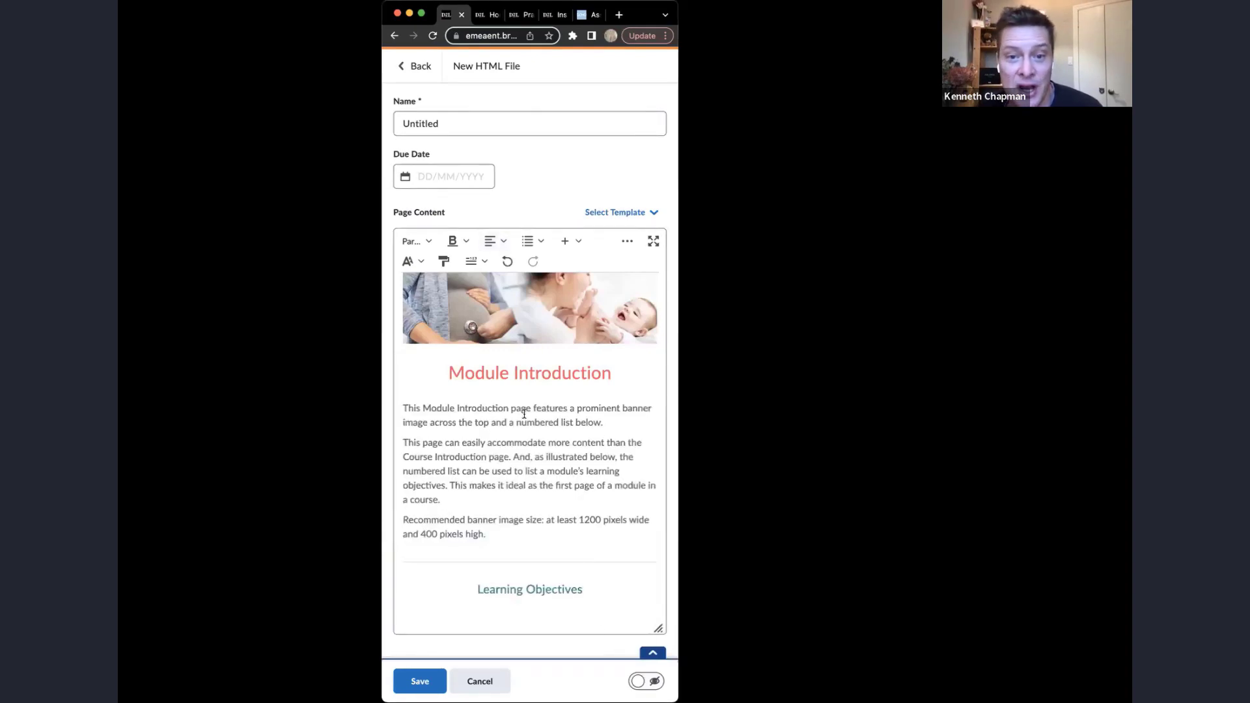
{"action": "scroll", "coordinate": [523, 412], "scroll_direction": "down", "scroll_amount": 4}
{"action": "scroll", "coordinate": [524, 409], "scroll_direction": "up", "scroll_amount": 4}
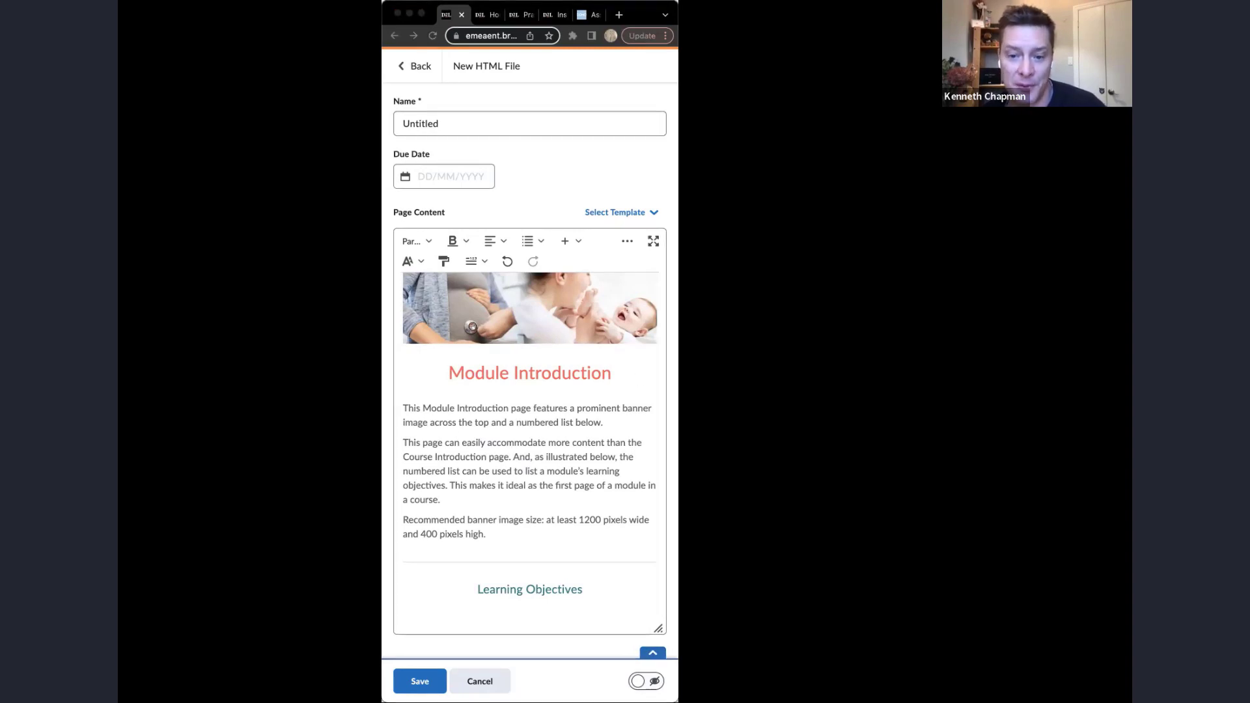
{"action": "left_click", "coordinate": [649, 11]}
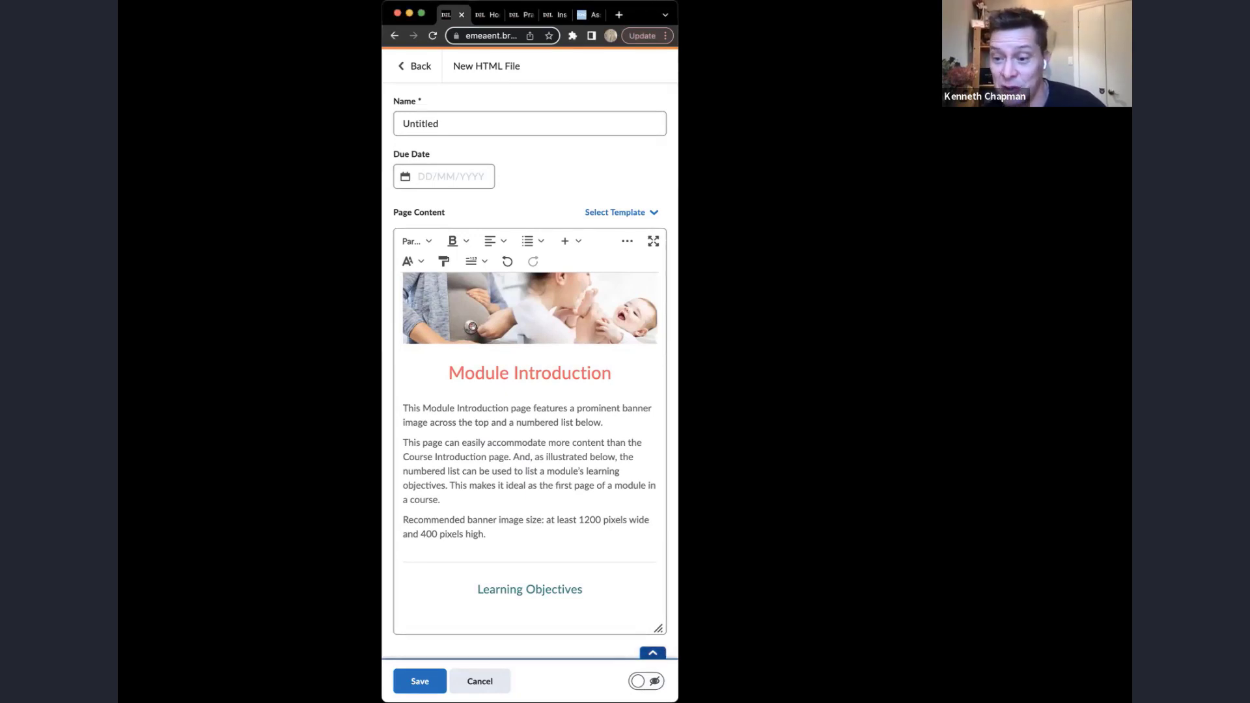
{"action": "left_click_drag", "start_coordinate": [678, 352], "coordinate": [941, 351]}
Step: Add an empty line after the template's first paragraph and view the Insert Stuff sources without inserting anything
{"action": "left_click", "coordinate": [363, 446]}
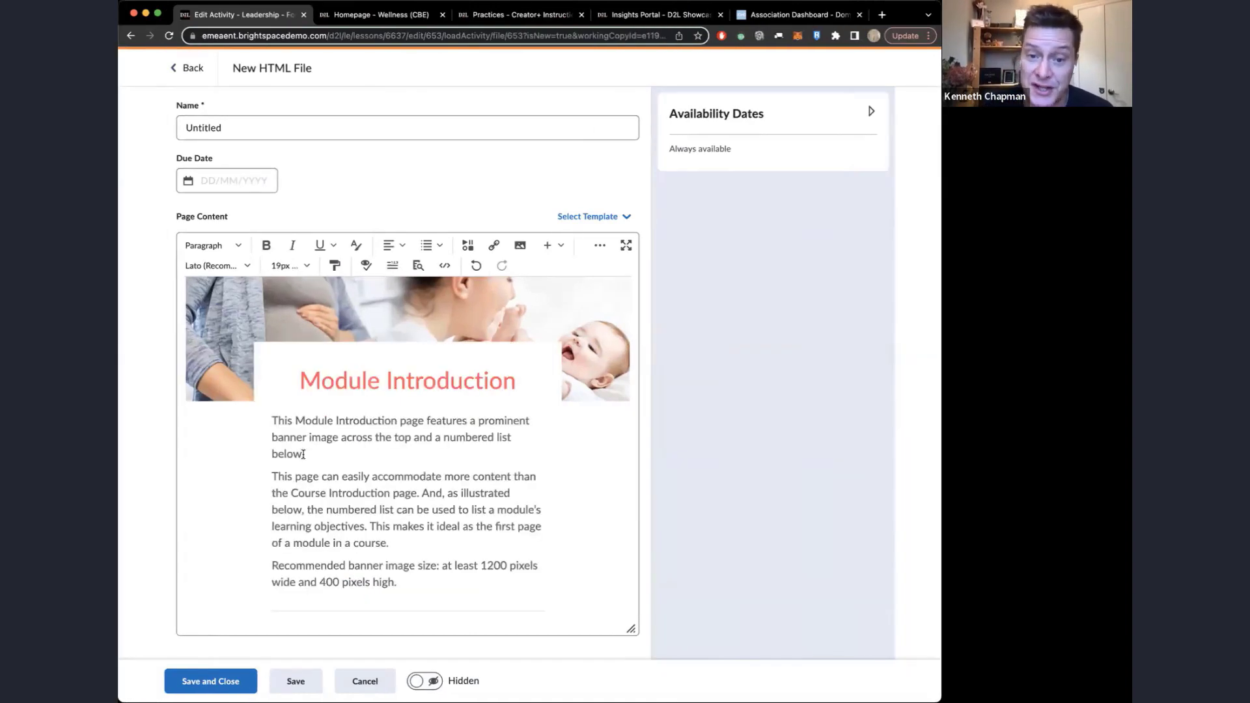
{"action": "key", "text": "Return"}
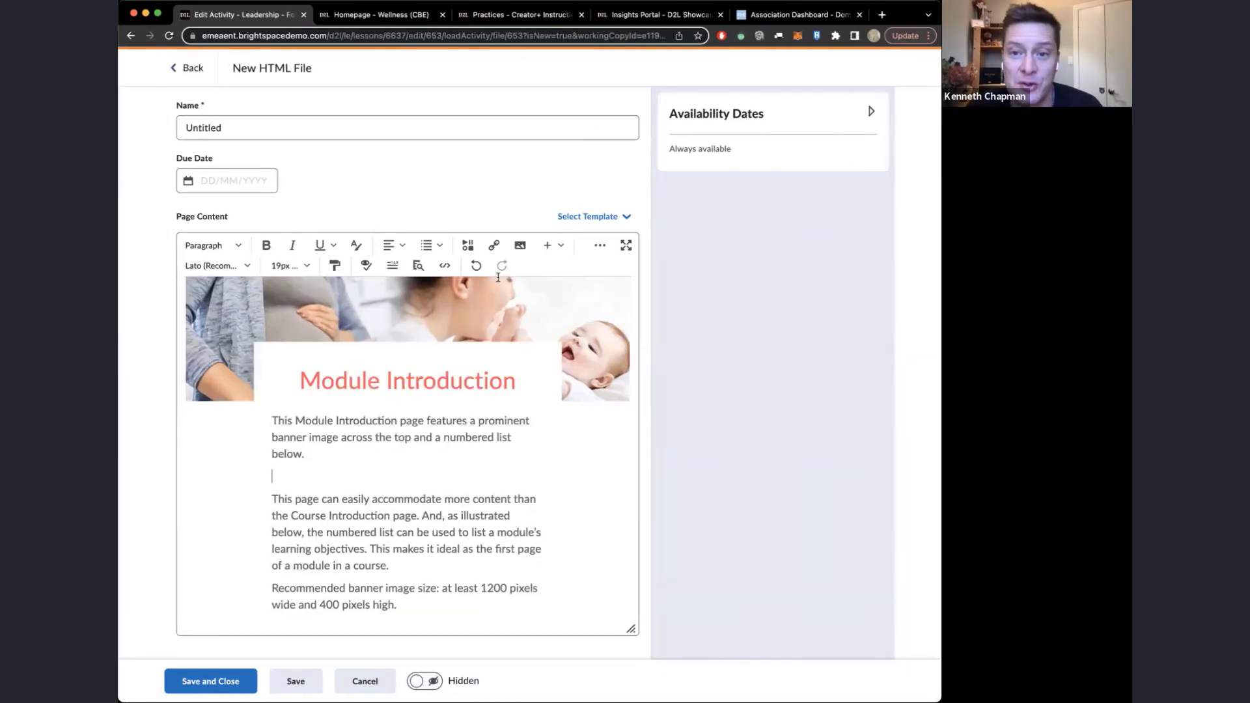
{"action": "left_click", "coordinate": [465, 247]}
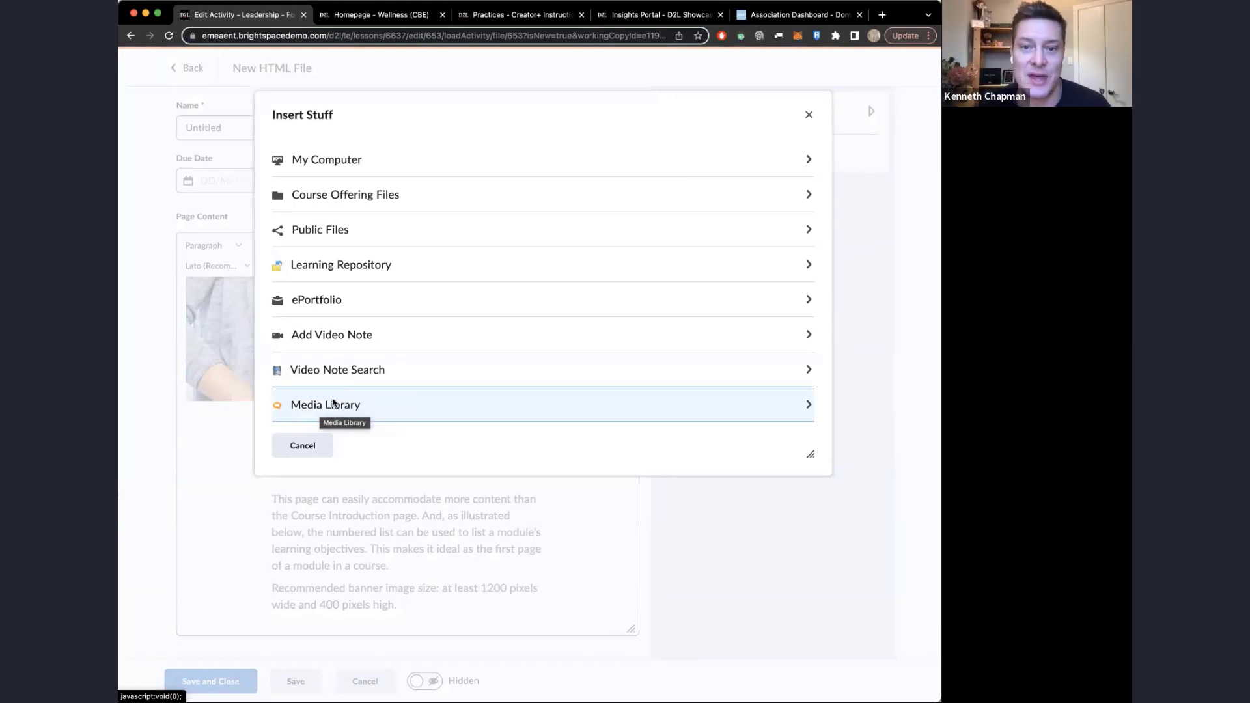
{"action": "left_click", "coordinate": [812, 123]}
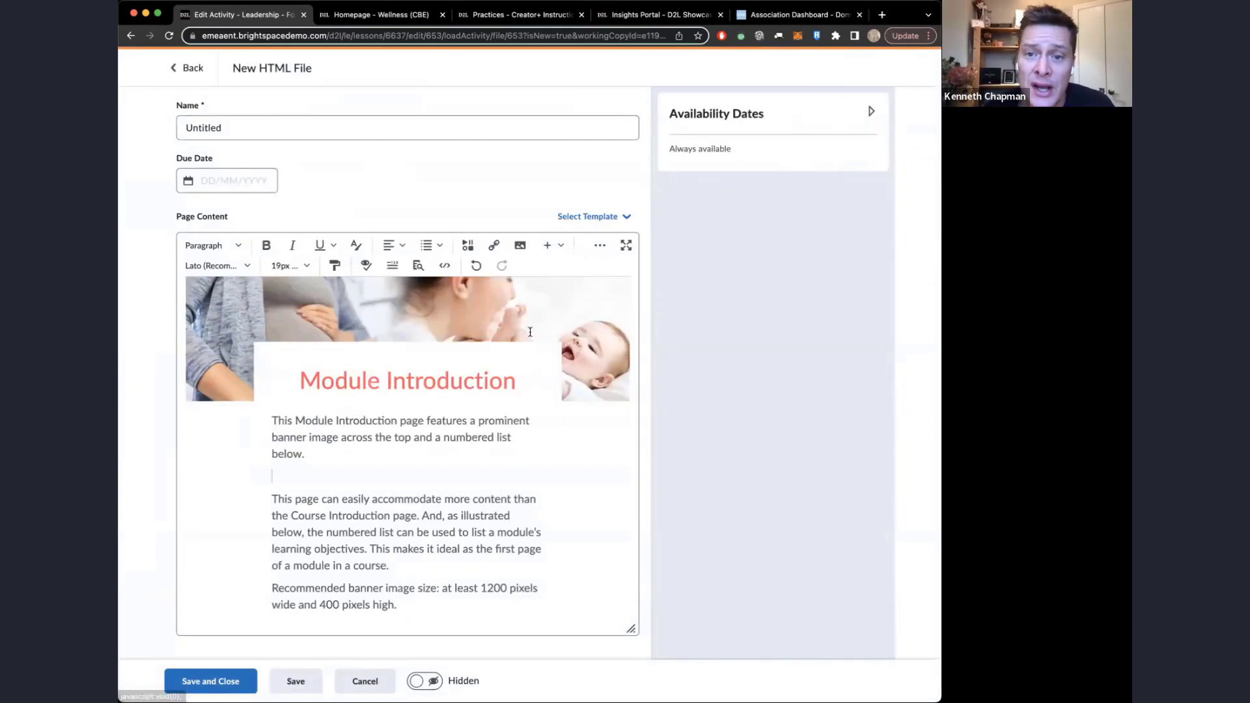
Step: Run the accessibility check on the page content and discard the new HTML file
{"action": "left_click", "coordinate": [364, 266]}
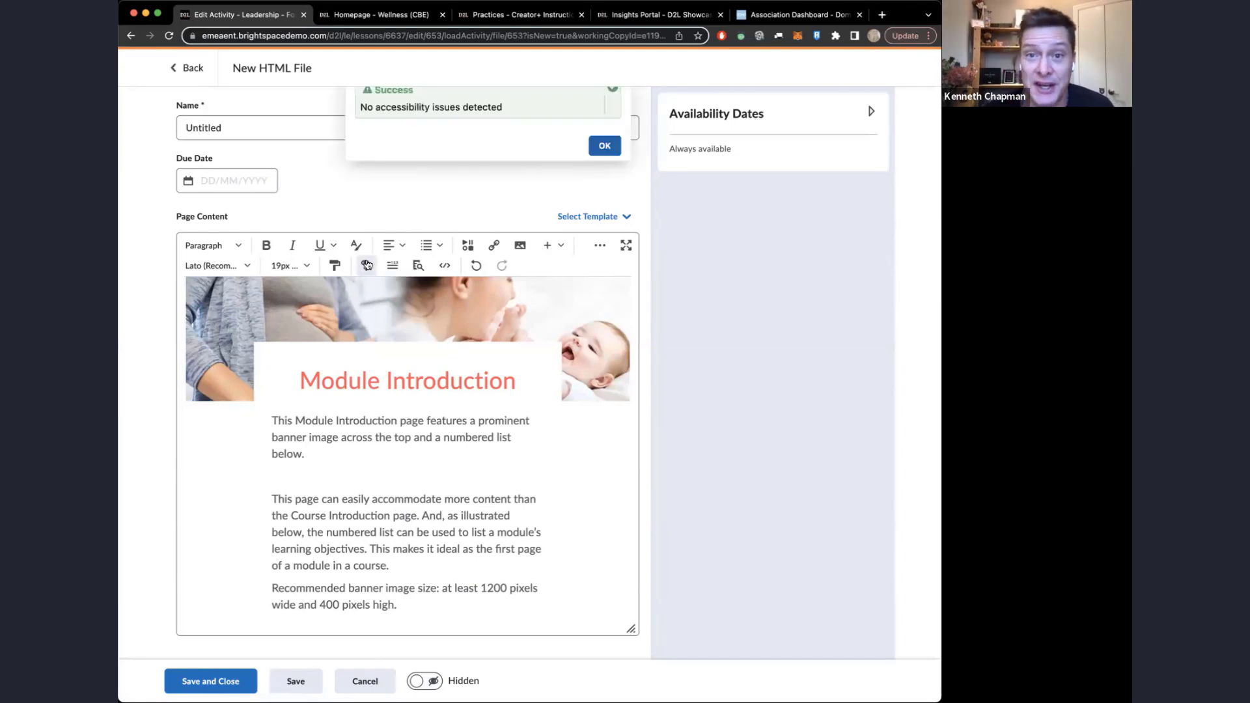
{"action": "left_click", "coordinate": [604, 148]}
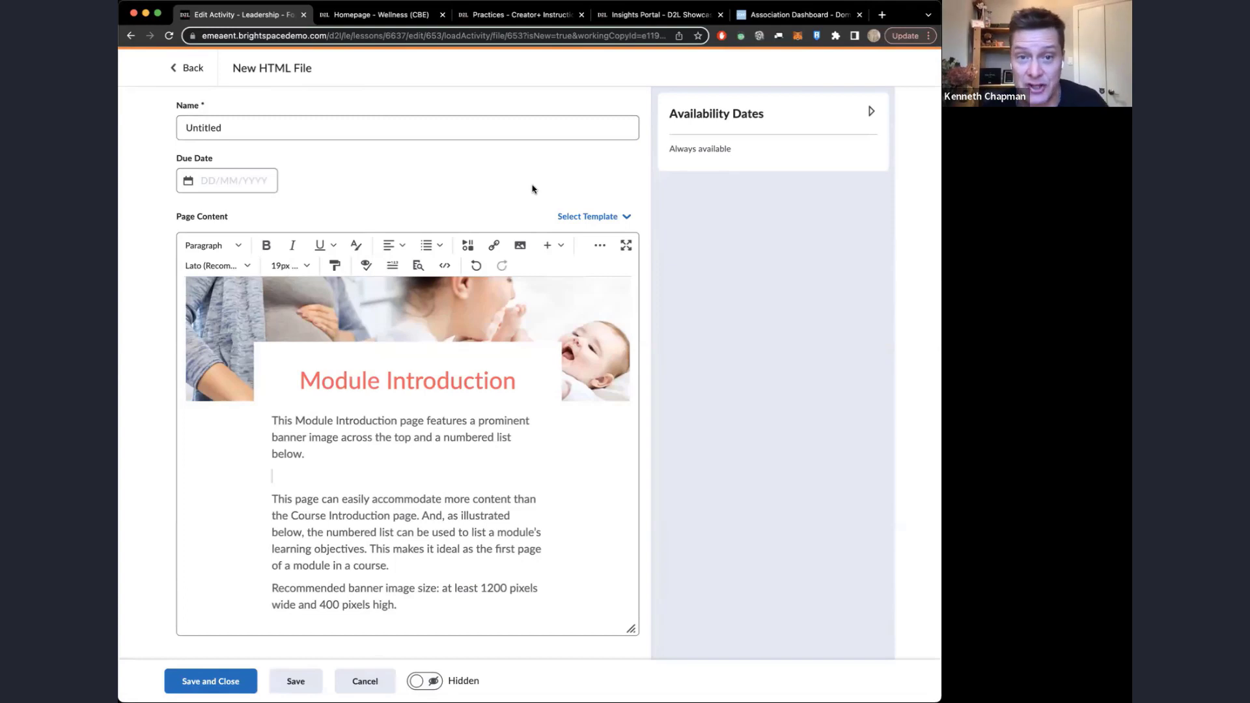
{"action": "left_click", "coordinate": [359, 682]}
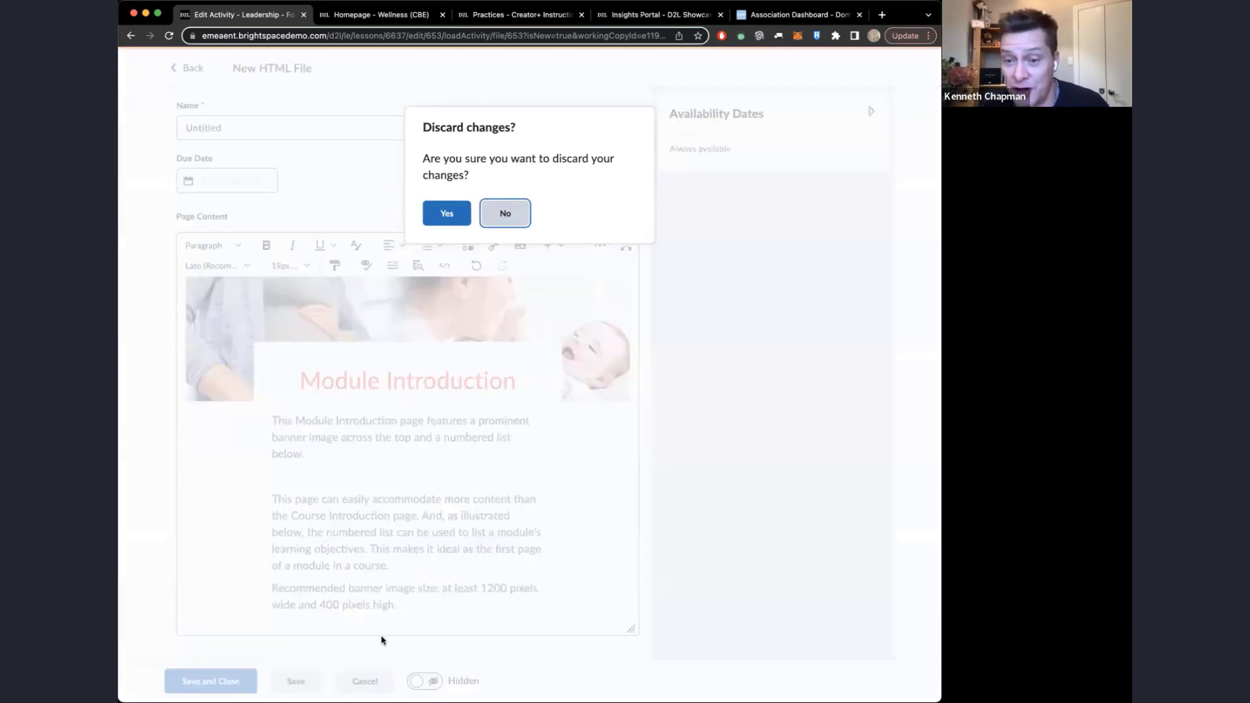
{"action": "left_click", "coordinate": [442, 215]}
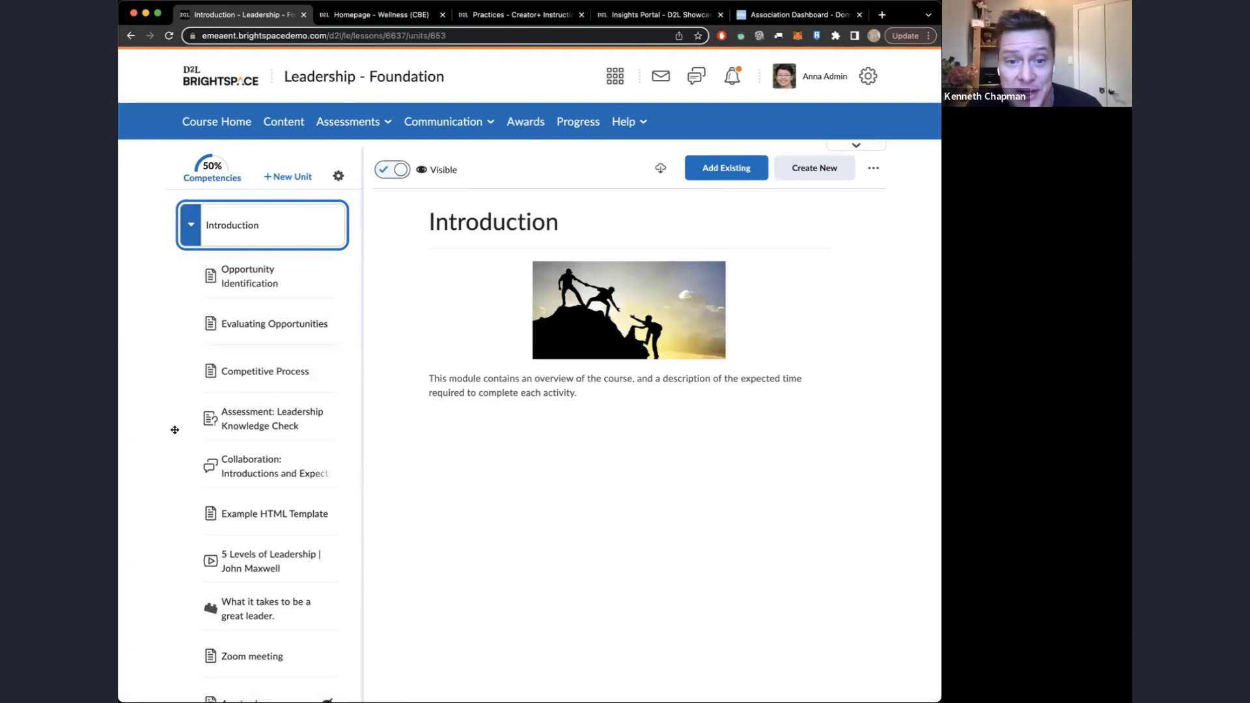
Step: View the Introduction unit's Competitive Process page, the 5 Levels of Leadership video, and the Evaluating Opportunities page
{"action": "left_click", "coordinate": [231, 379]}
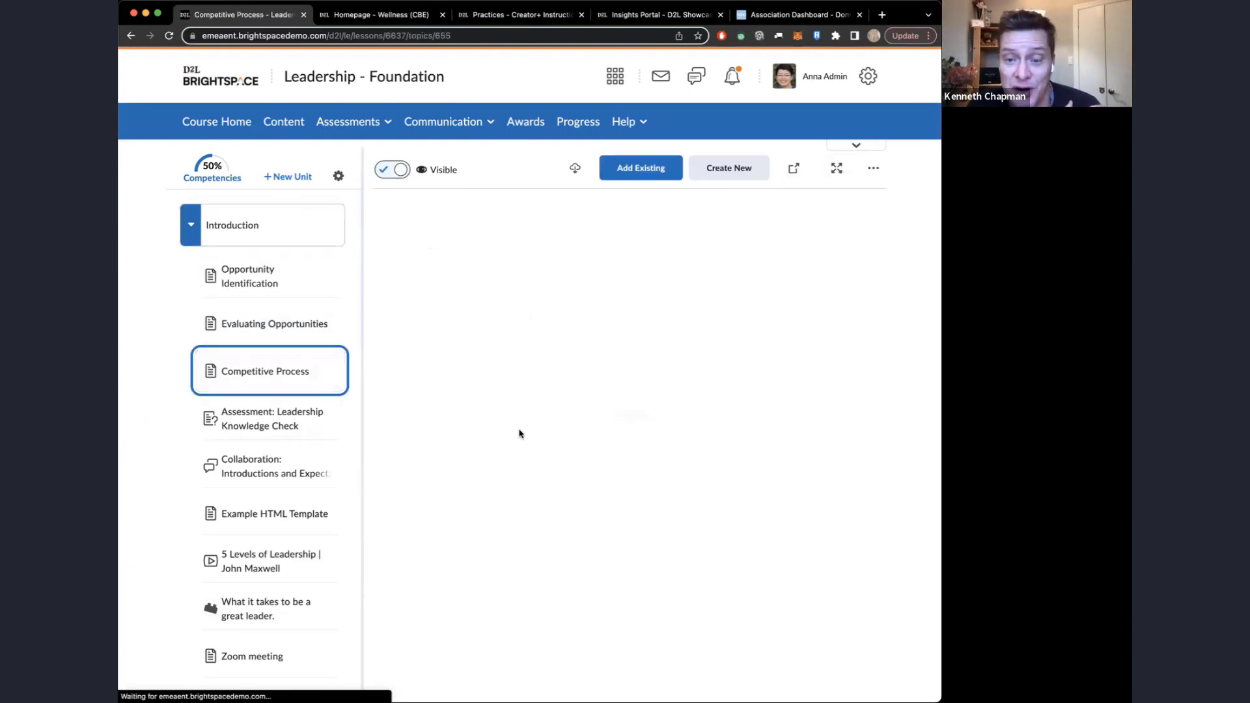
{"action": "scroll", "coordinate": [430, 511], "scroll_direction": "down", "scroll_amount": 3}
{"action": "scroll", "coordinate": [430, 510], "scroll_direction": "down", "scroll_amount": 15}
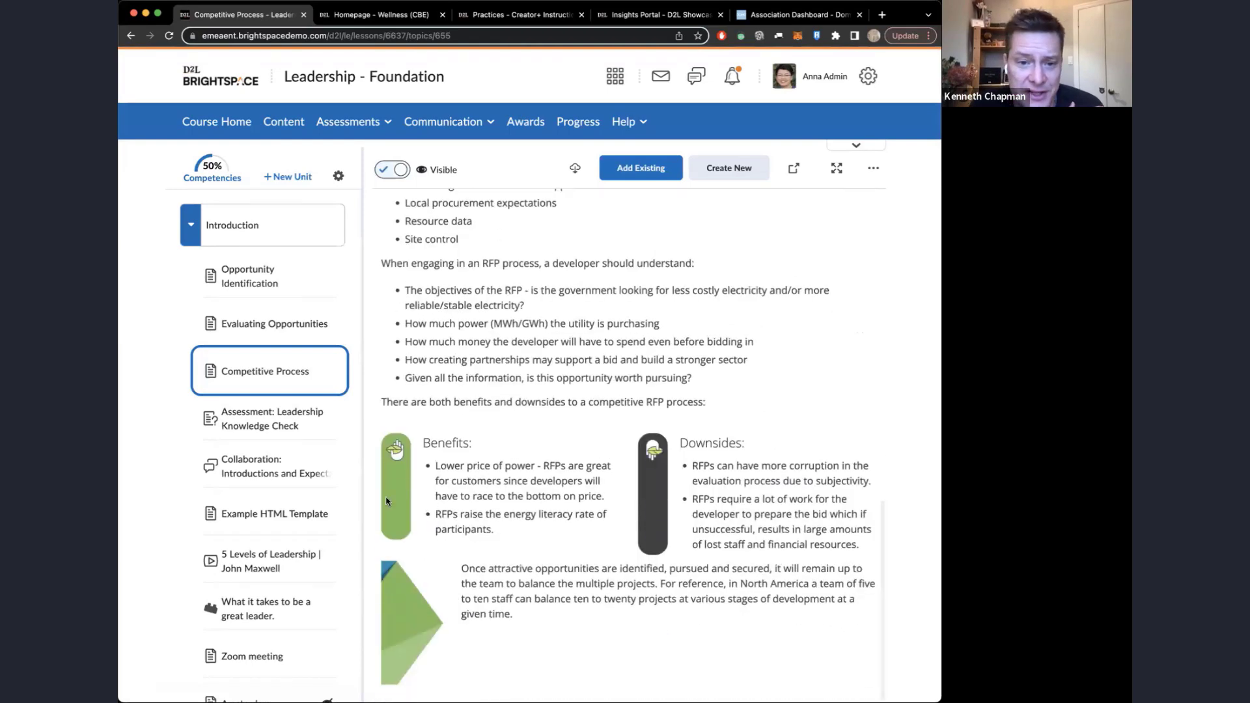
{"action": "left_click", "coordinate": [246, 561]}
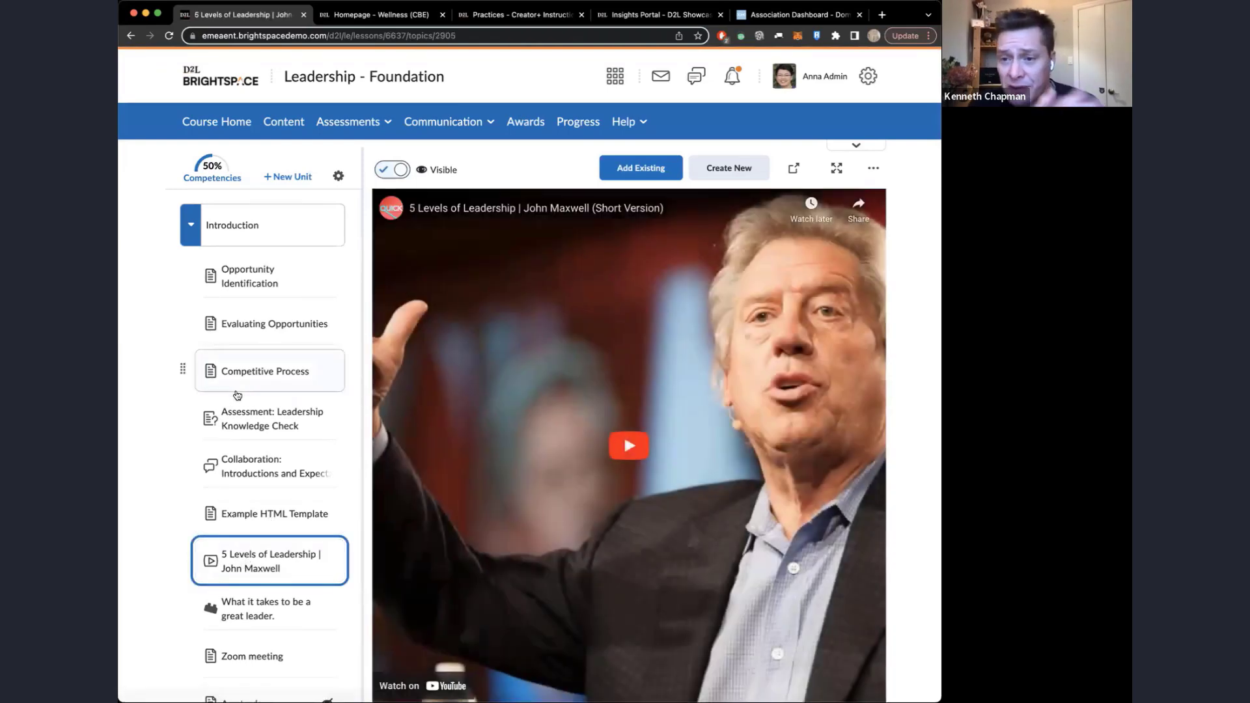
{"action": "left_click", "coordinate": [249, 332]}
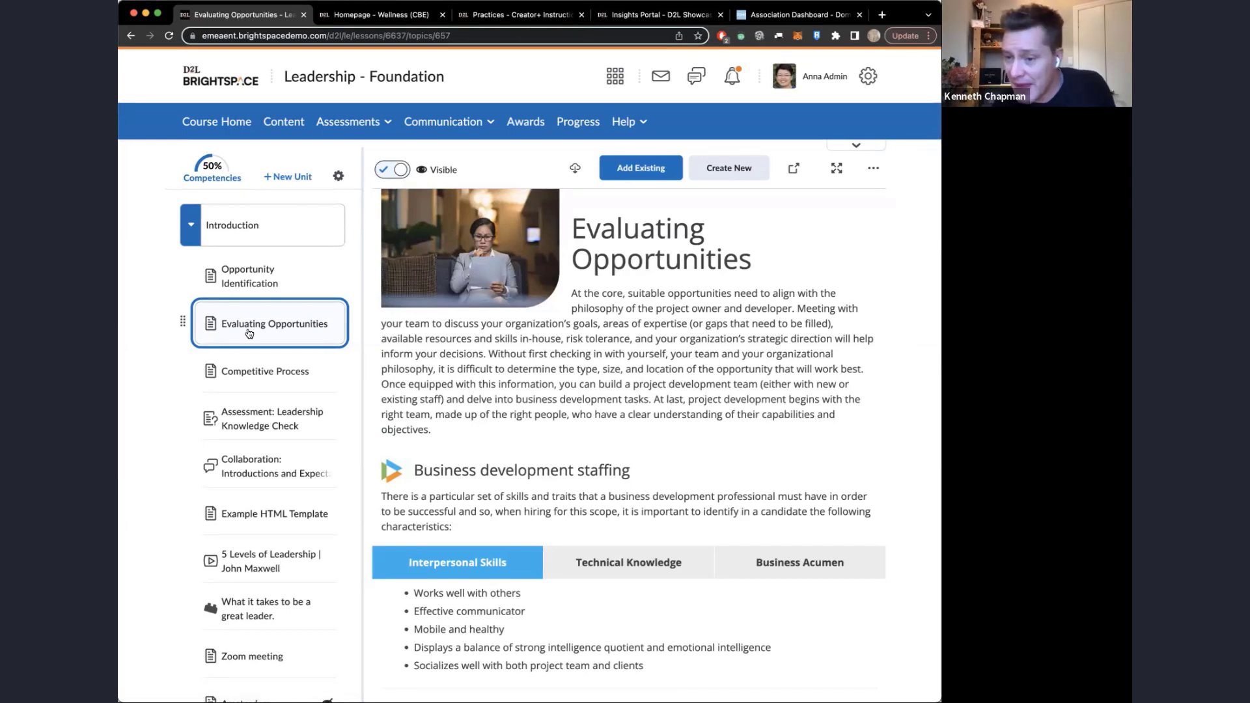
Step: View the release conditions for Evaluating Opportunities and the condition types available for a new one, without creating any
{"action": "left_click", "coordinate": [872, 171]}
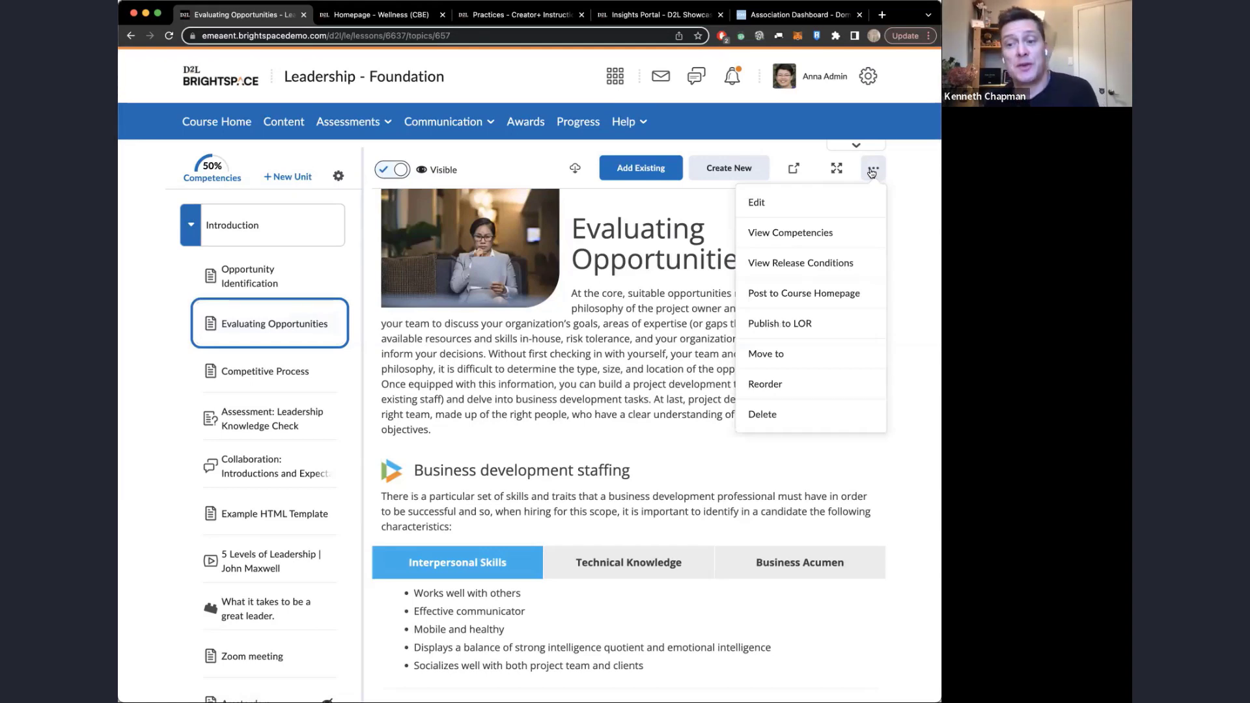
{"action": "left_click", "coordinate": [785, 261]}
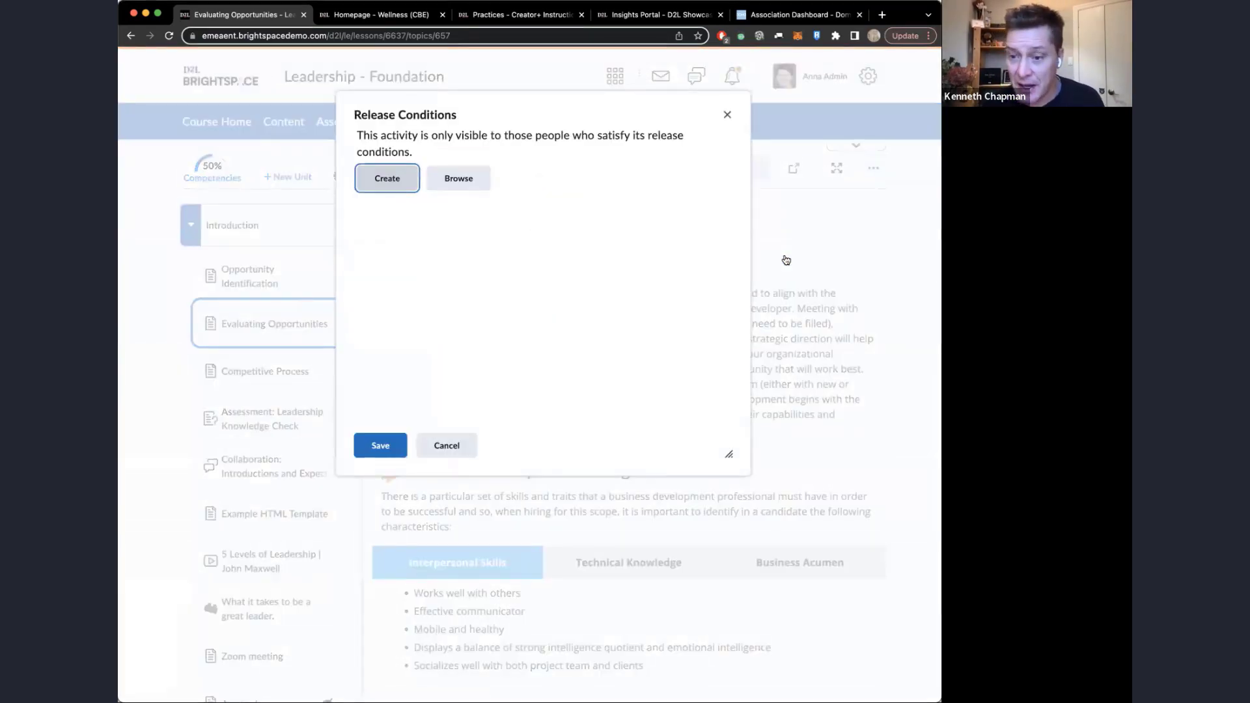
{"action": "left_click", "coordinate": [391, 178]}
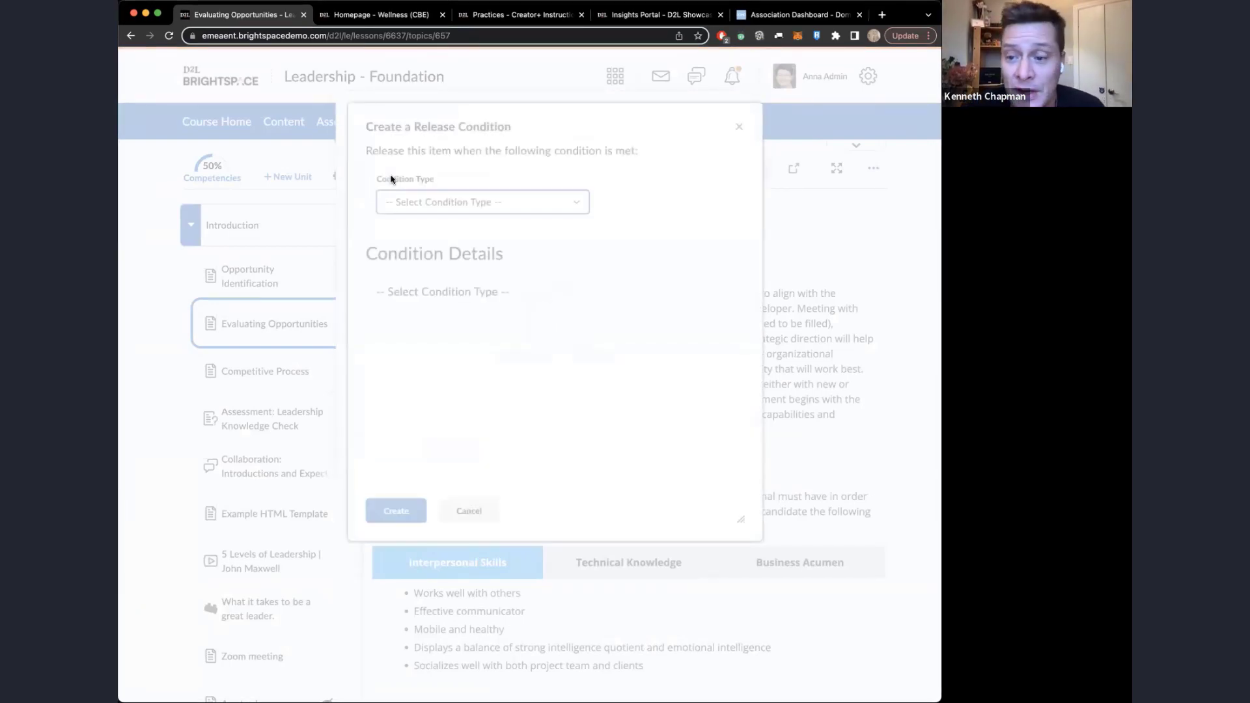
{"action": "left_click", "coordinate": [581, 203]}
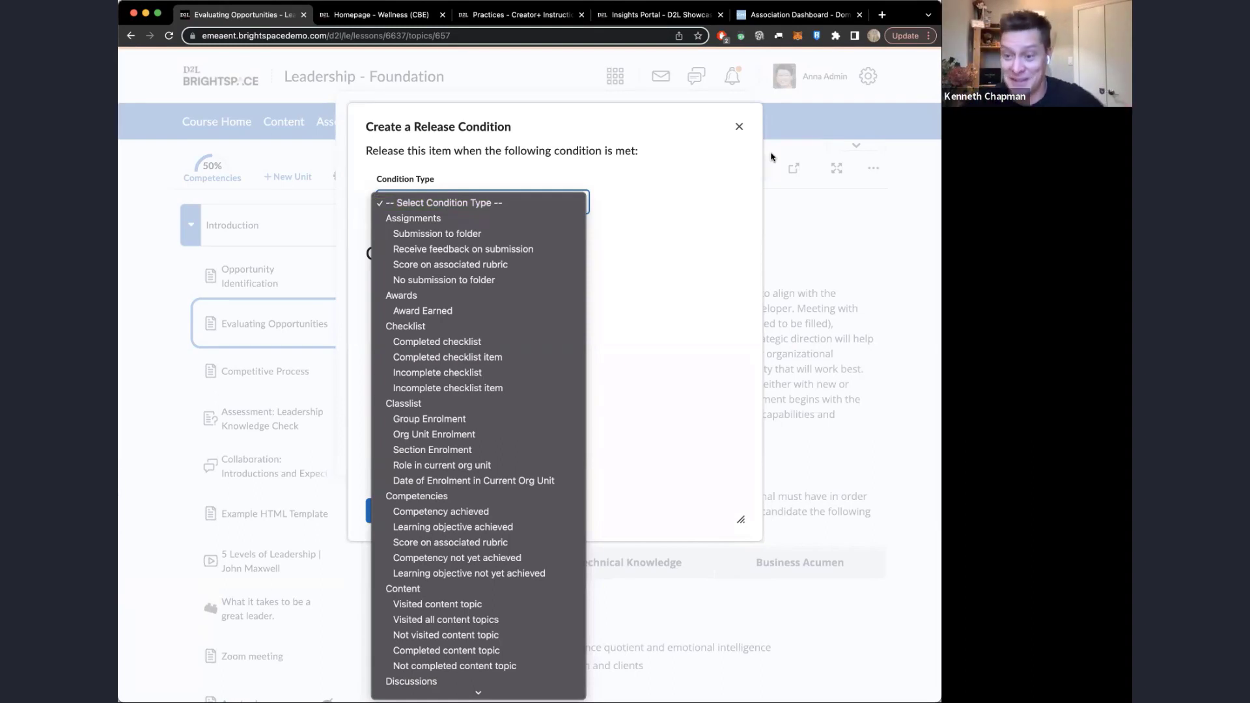
{"action": "left_click", "coordinate": [744, 132]}
{"action": "left_click", "coordinate": [741, 127]}
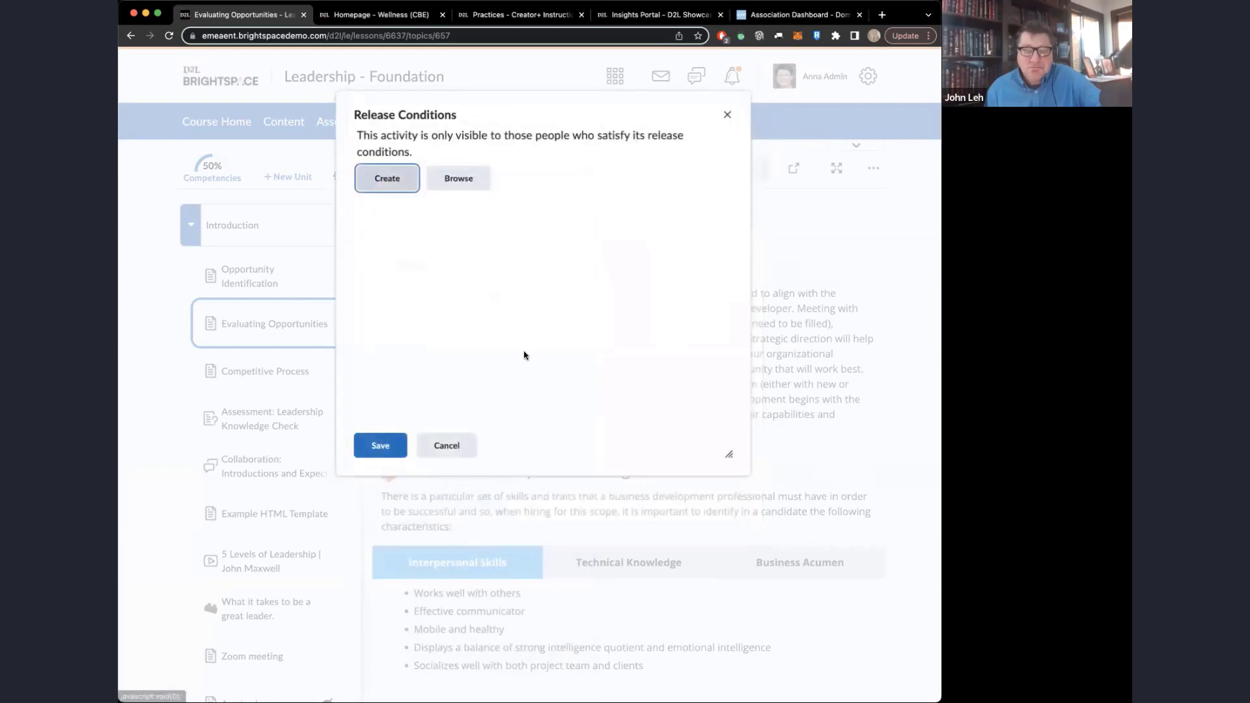
{"action": "left_click", "coordinate": [727, 115]}
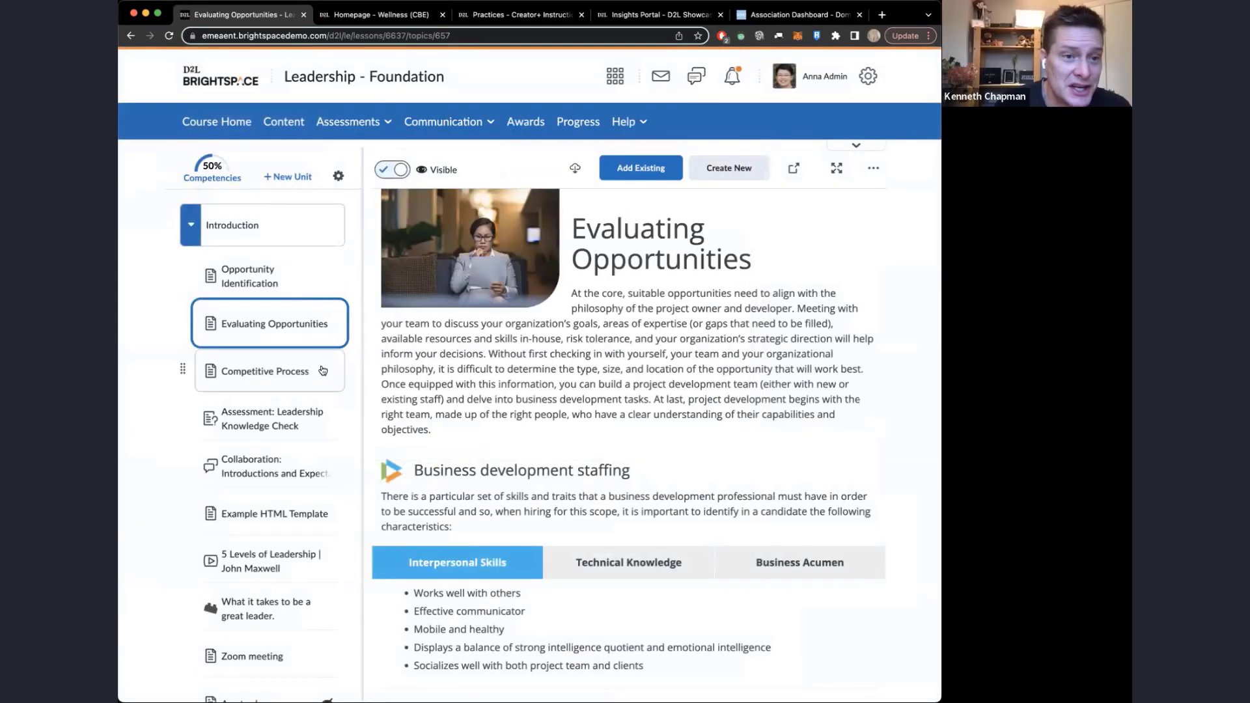
Step: Open the course's Video/Peer Assignments and view the Case Study overview with its progress insights and learner list
{"action": "scroll", "coordinate": [279, 518], "scroll_direction": "down", "scroll_amount": 3}
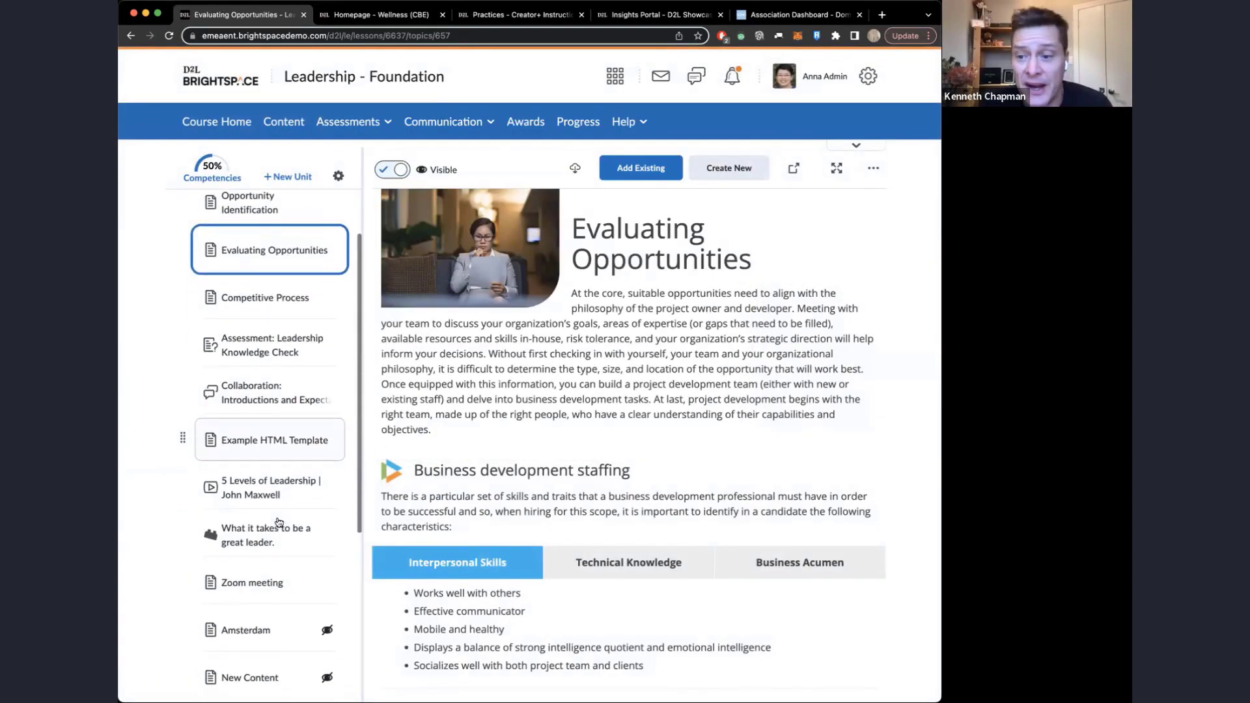
{"action": "scroll", "coordinate": [279, 521], "scroll_direction": "up", "scroll_amount": 3}
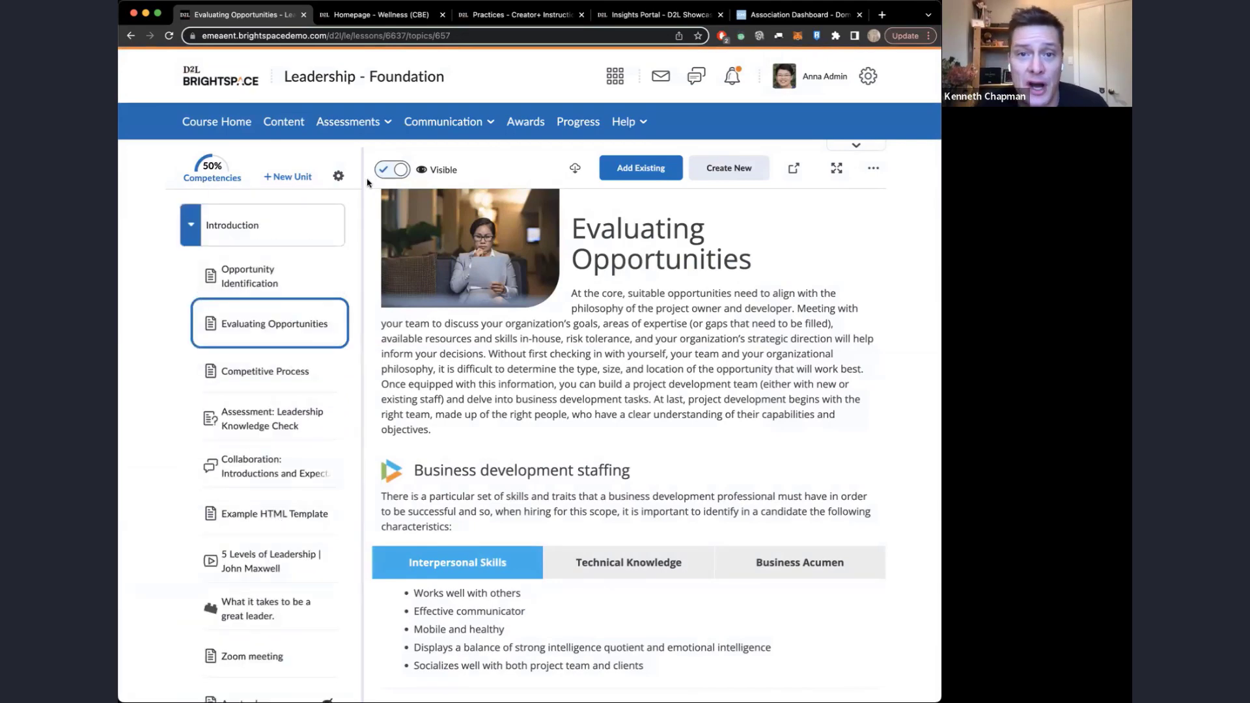
{"action": "left_click", "coordinate": [365, 122]}
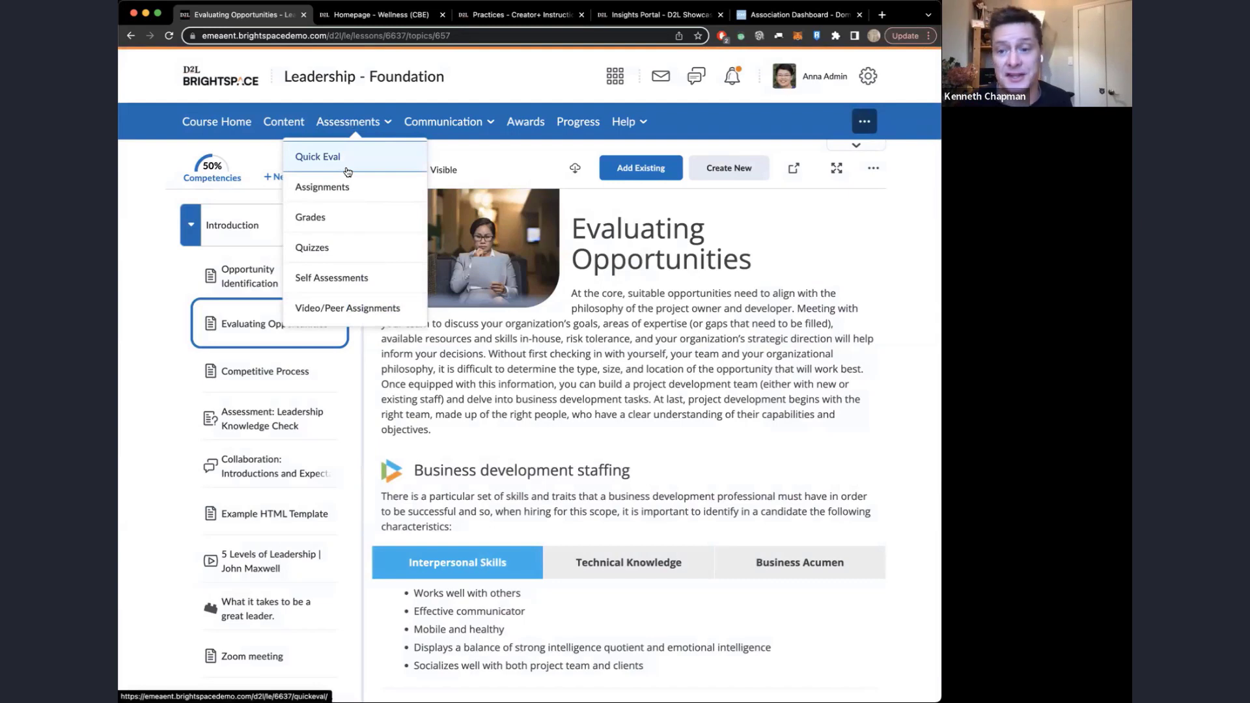
{"action": "left_click", "coordinate": [302, 311]}
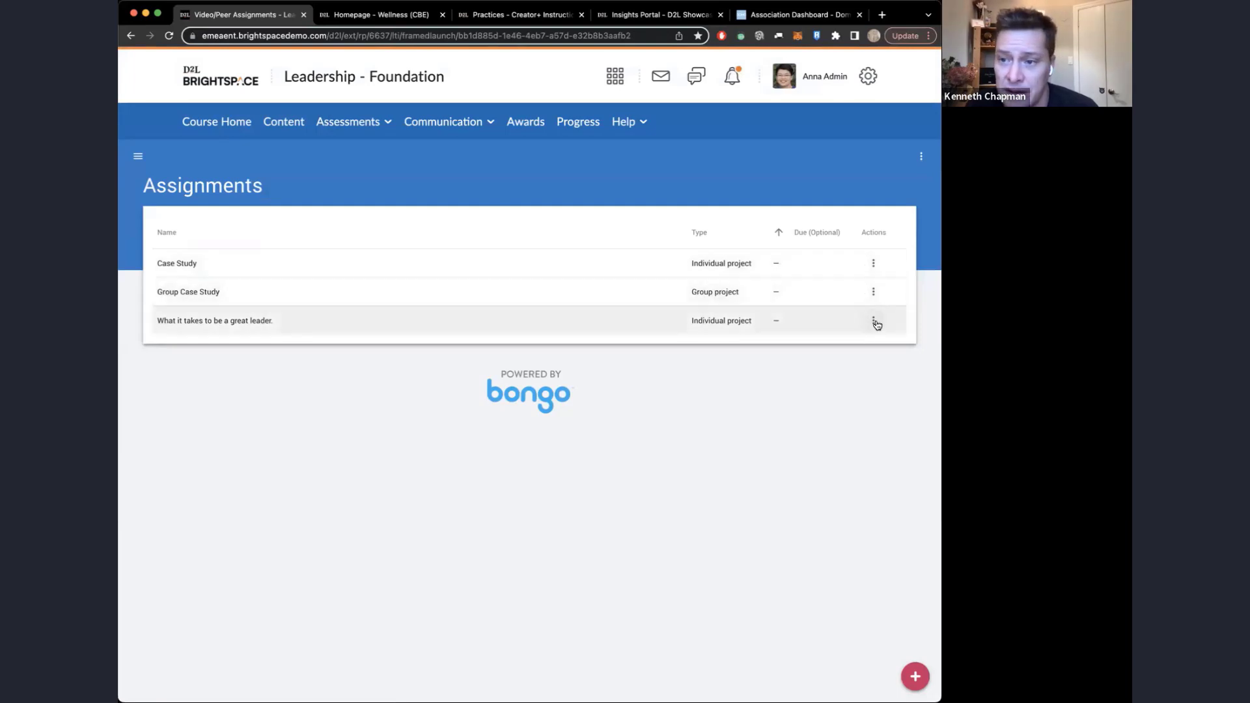
{"action": "left_click", "coordinate": [873, 263]}
{"action": "left_click", "coordinate": [843, 272]}
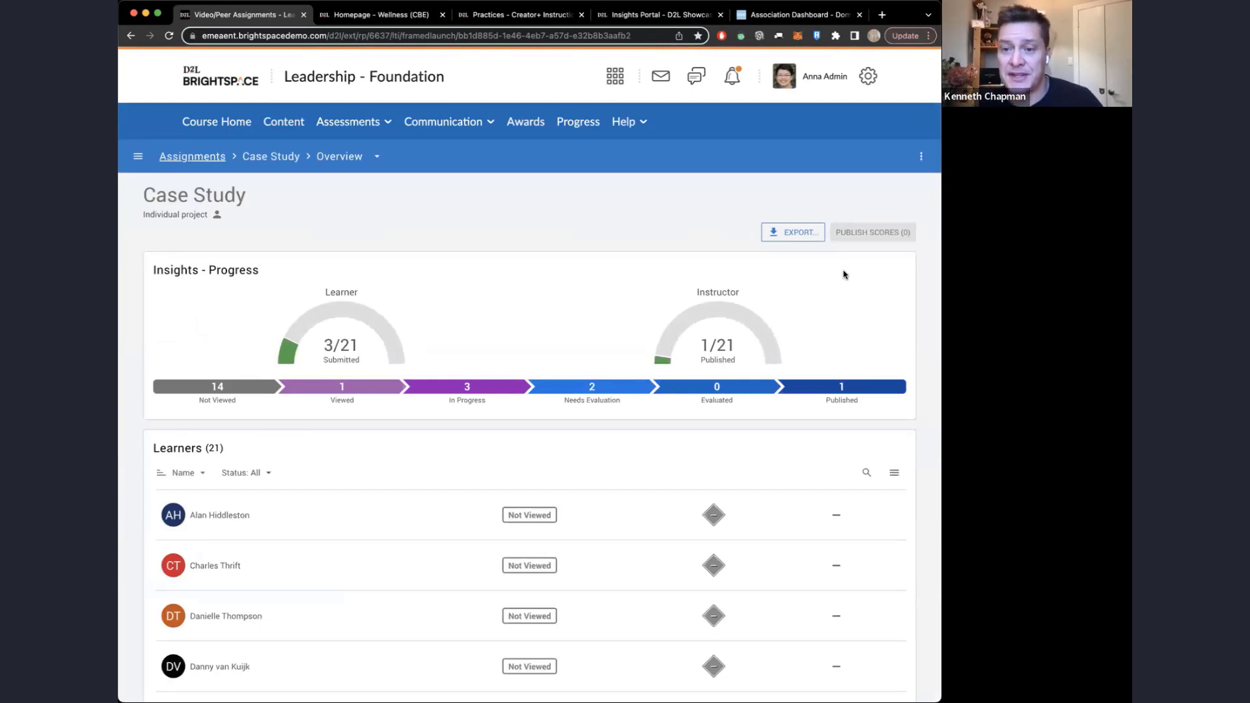
{"action": "scroll", "coordinate": [493, 432], "scroll_direction": "down", "scroll_amount": 4}
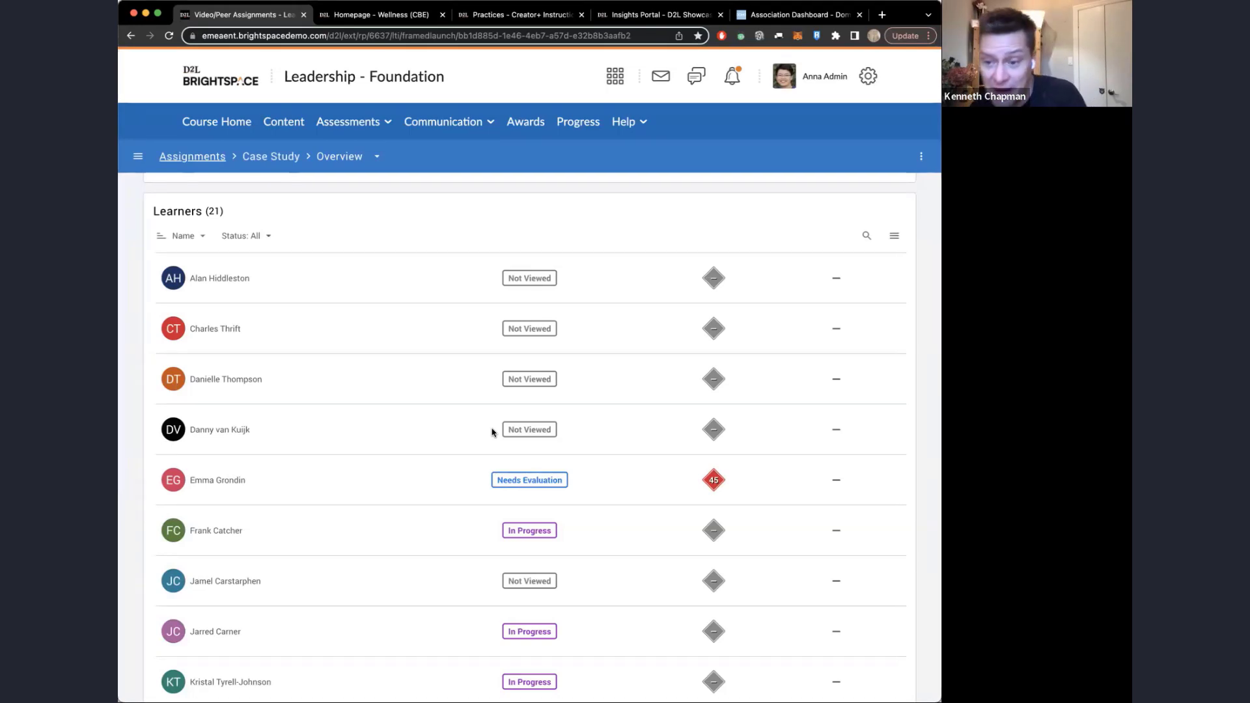
Step: Open the first Case Study submission marked Needs Evaluation, play its recorded video with the sound muted, and pause it
{"action": "mouse_move", "coordinate": [548, 481]}
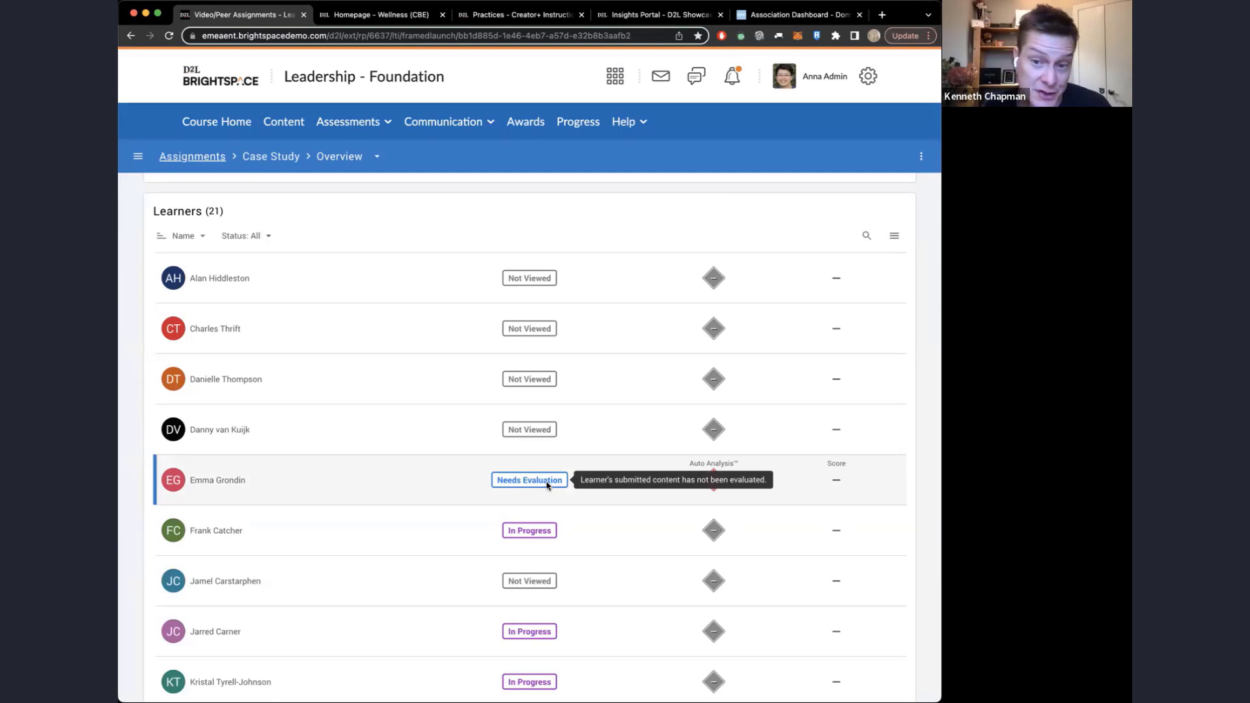
{"action": "left_click", "coordinate": [549, 482]}
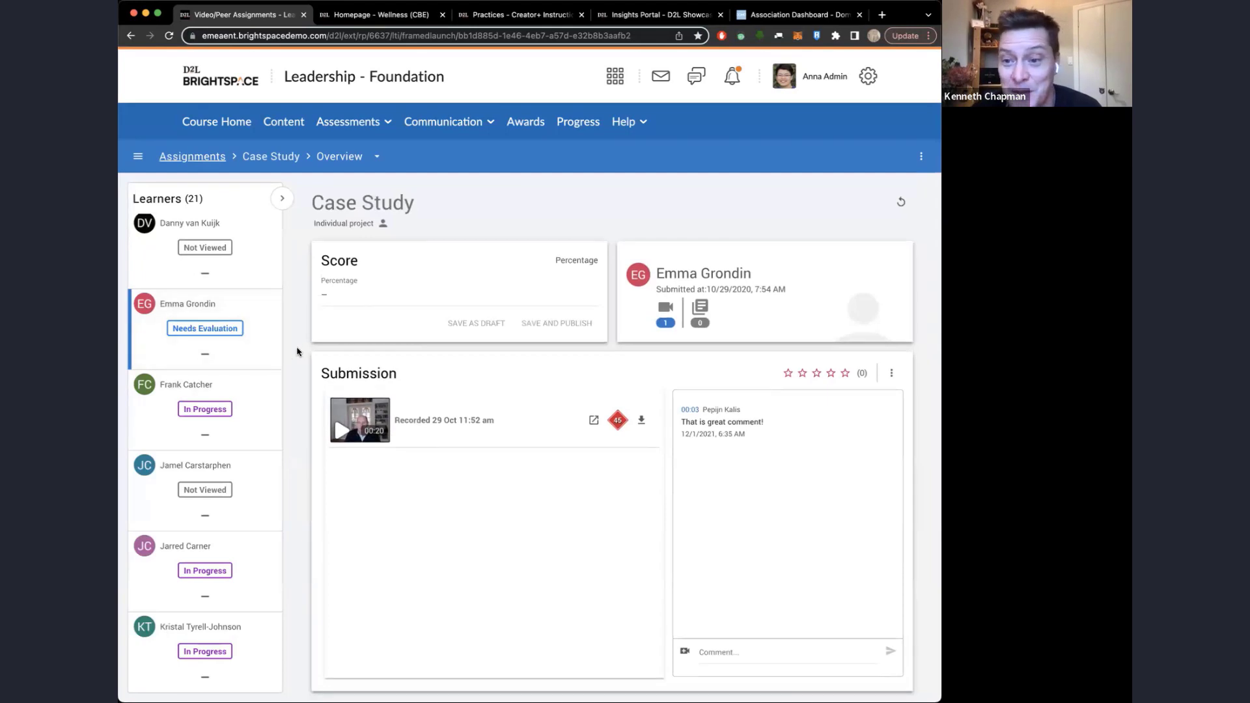
{"action": "scroll", "coordinate": [297, 351], "scroll_direction": "down", "scroll_amount": 2}
{"action": "scroll", "coordinate": [297, 352], "scroll_direction": "up", "scroll_amount": 2}
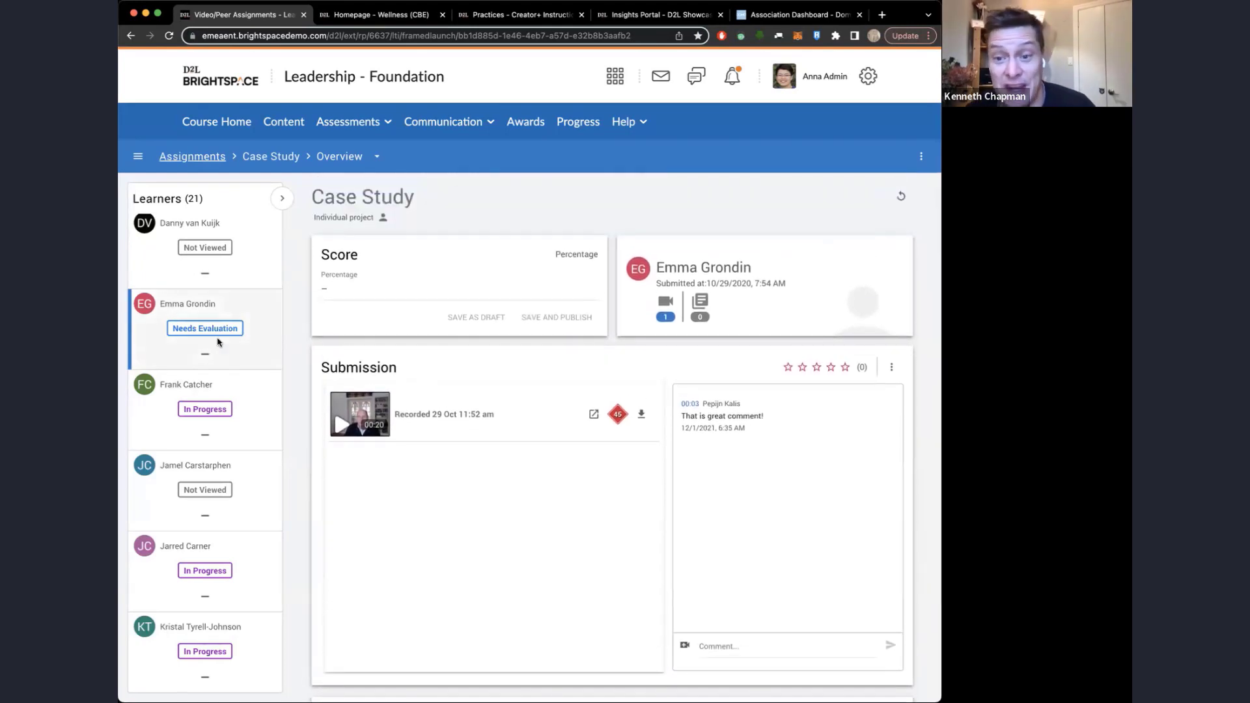
{"action": "left_click", "coordinate": [355, 414]}
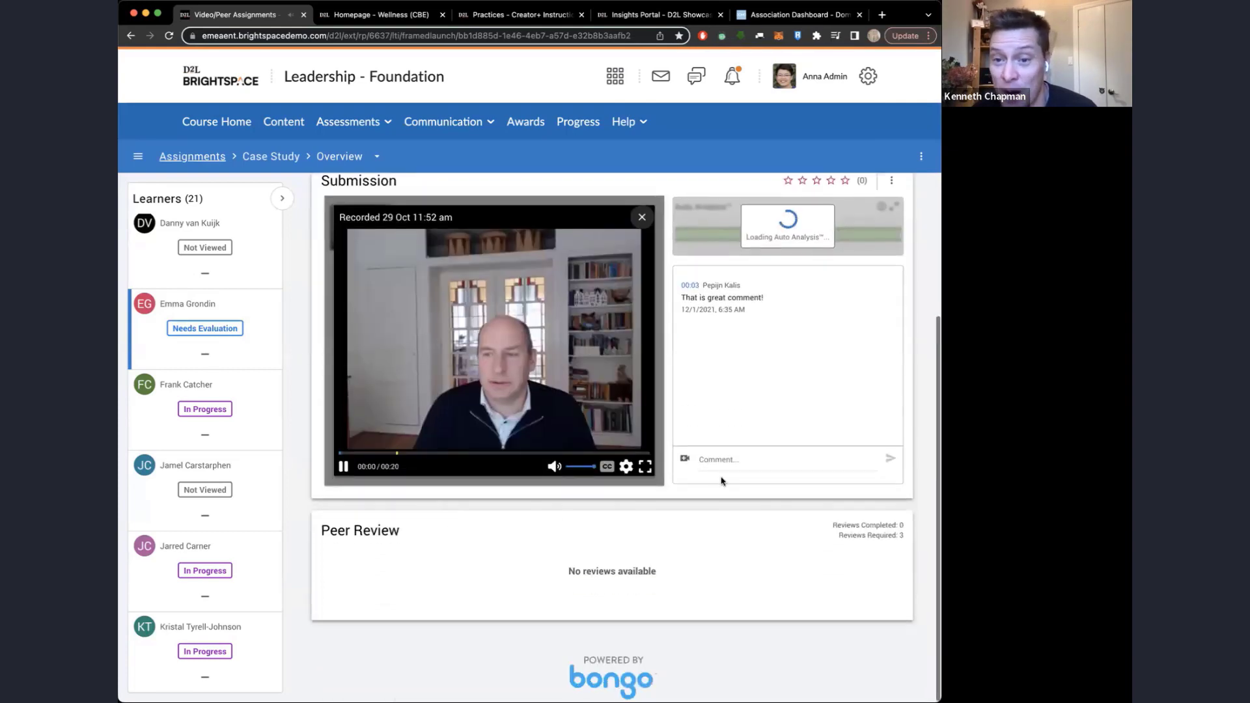
{"action": "left_click", "coordinate": [554, 466]}
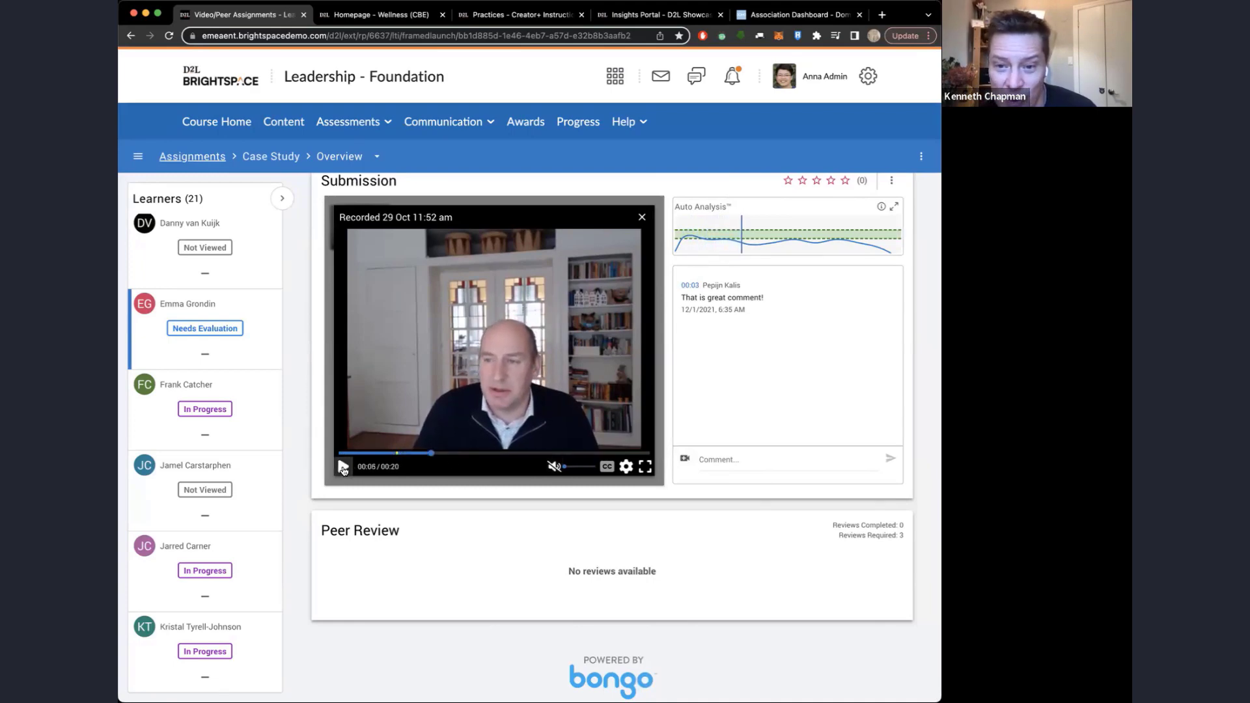
Step: View the video comment recorder for the Case Study submission, leave it without recording, and close the submission's video
{"action": "left_click", "coordinate": [343, 466]}
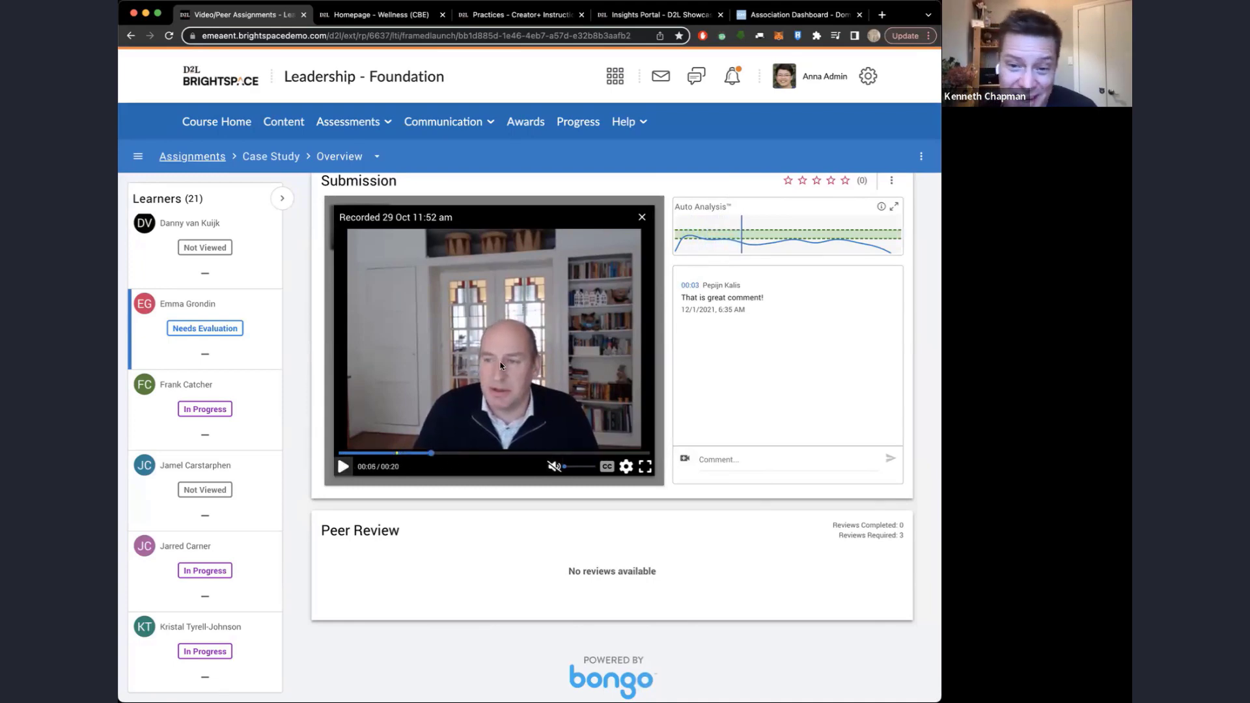
{"action": "left_click", "coordinate": [684, 459]}
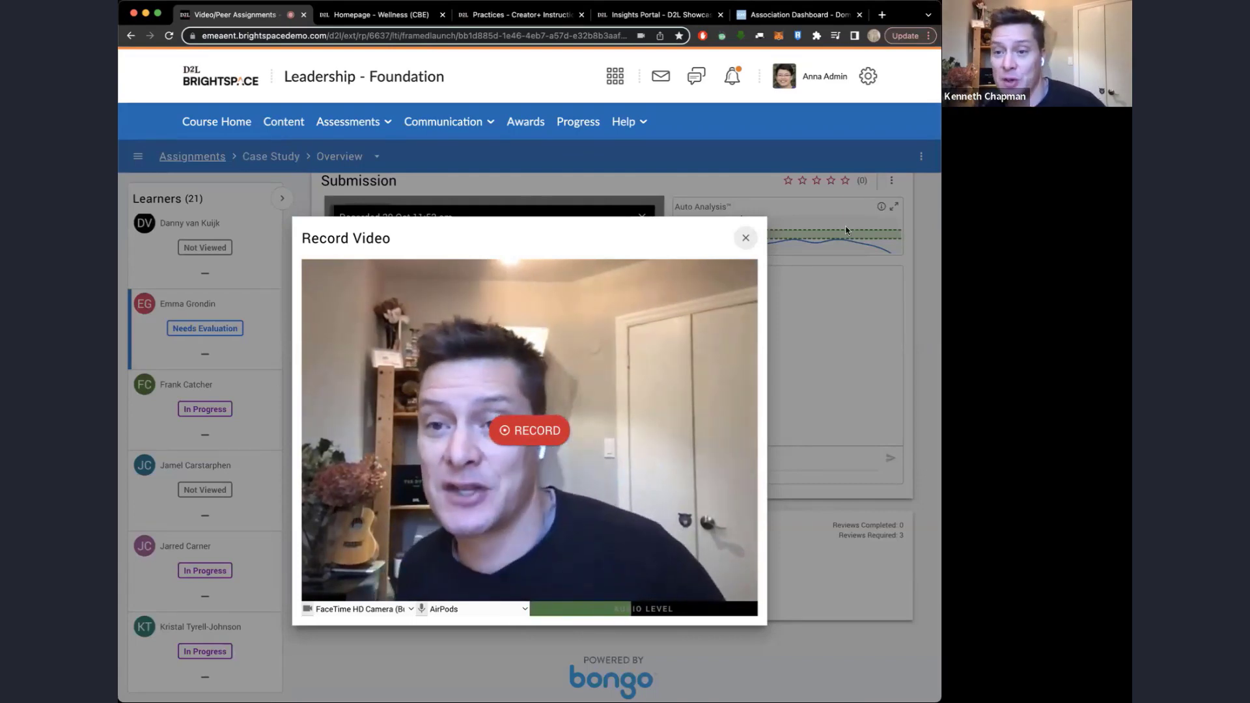
{"action": "left_click", "coordinate": [746, 237]}
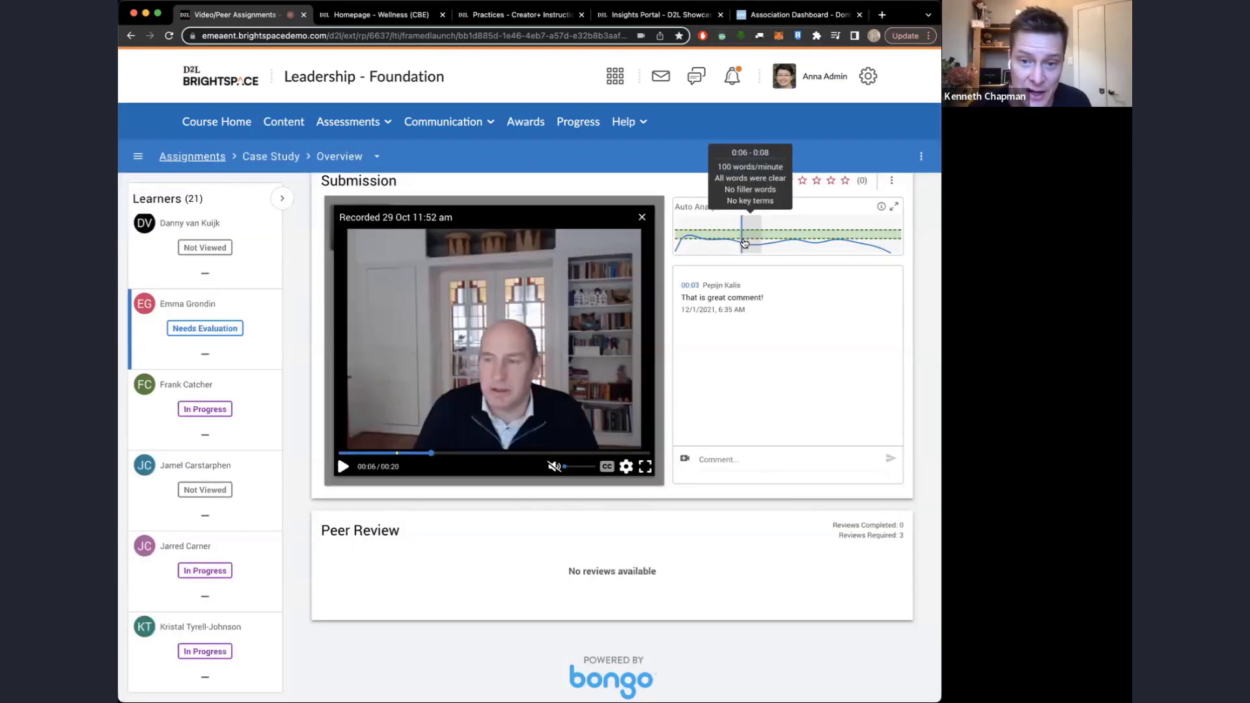
{"action": "left_click", "coordinate": [642, 217]}
Step: View the submission's Auto Analysis report with its delivery and content scores, key terms and transcript, and close the report
{"action": "scroll", "coordinate": [605, 334], "scroll_direction": "up", "scroll_amount": 3}
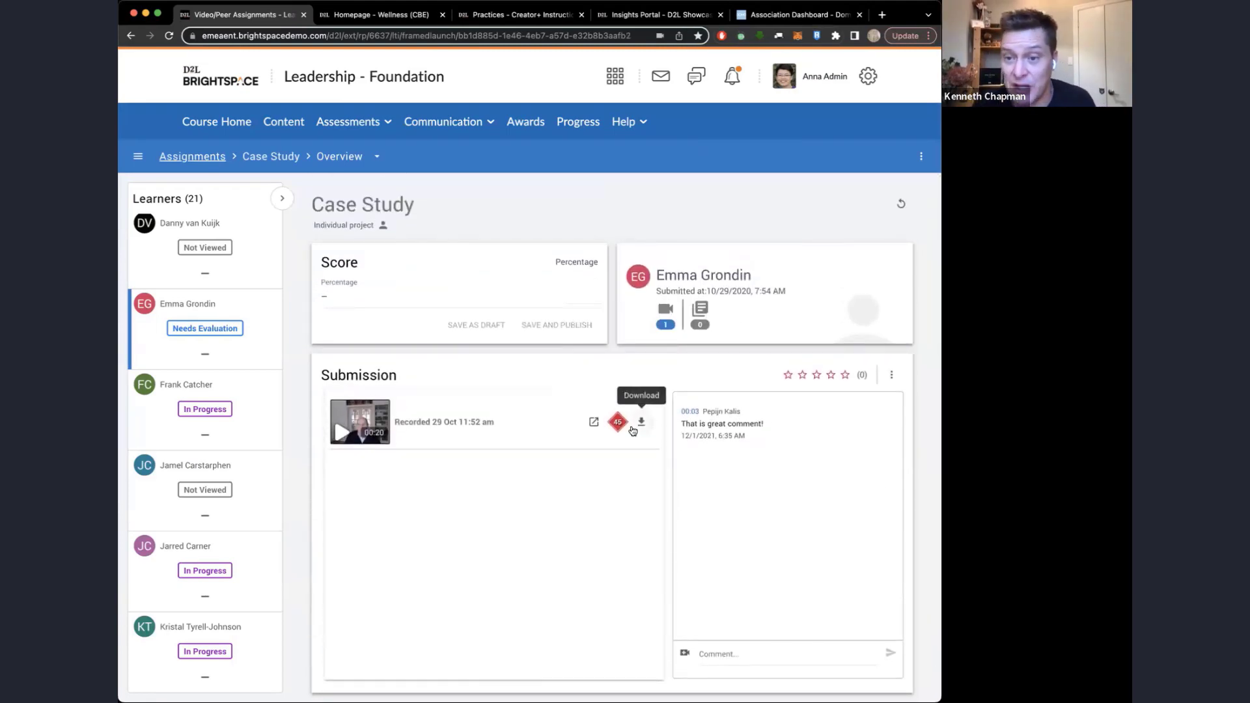
{"action": "mouse_move", "coordinate": [618, 426]}
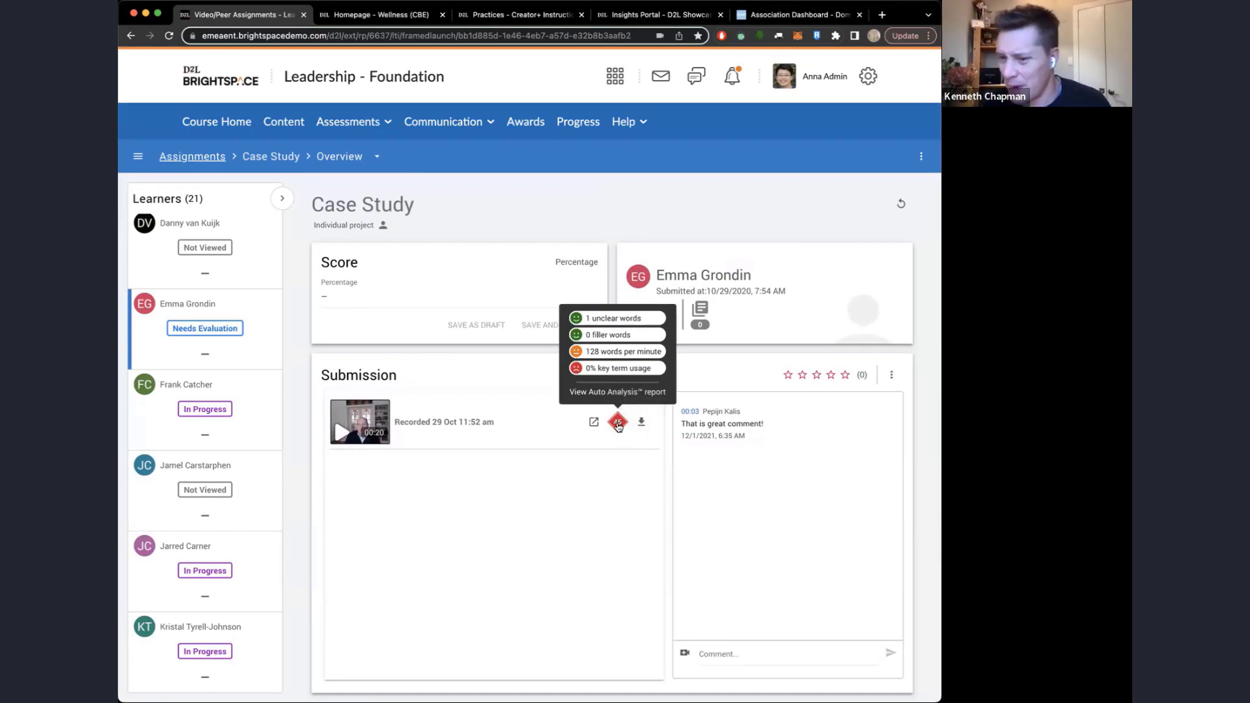
{"action": "left_click", "coordinate": [619, 424]}
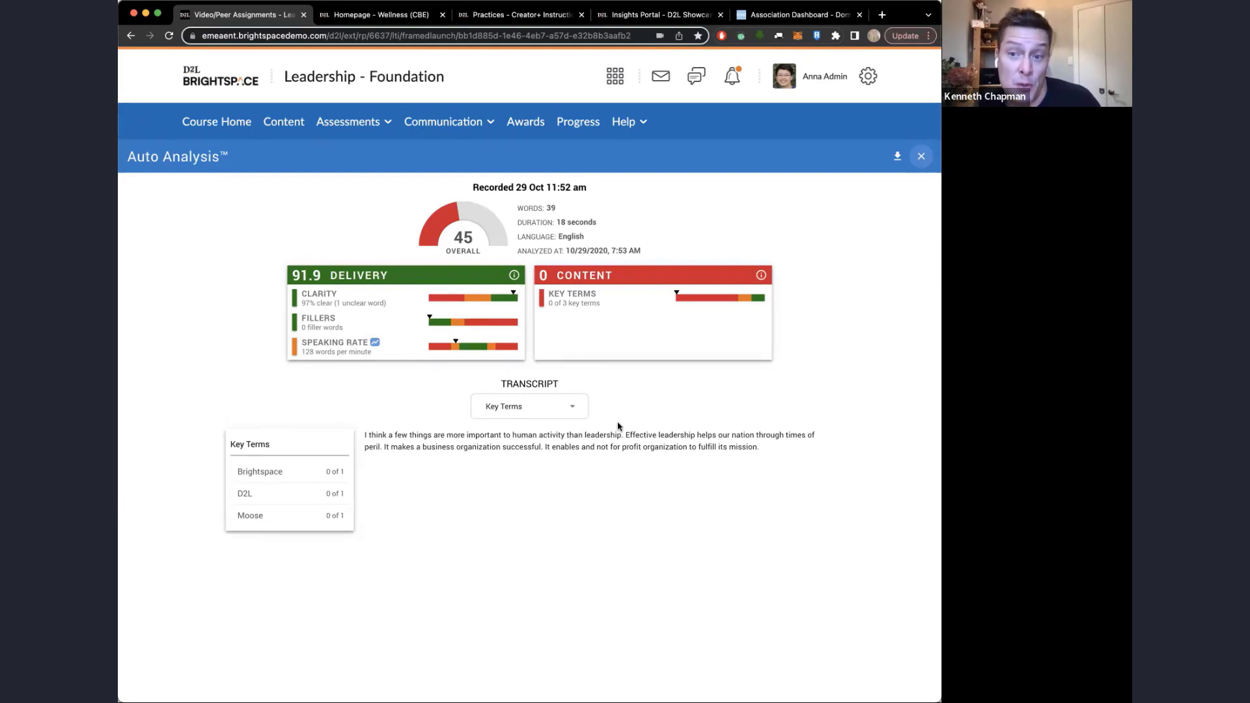
{"action": "left_click", "coordinate": [531, 410]}
{"action": "left_click", "coordinate": [661, 437]}
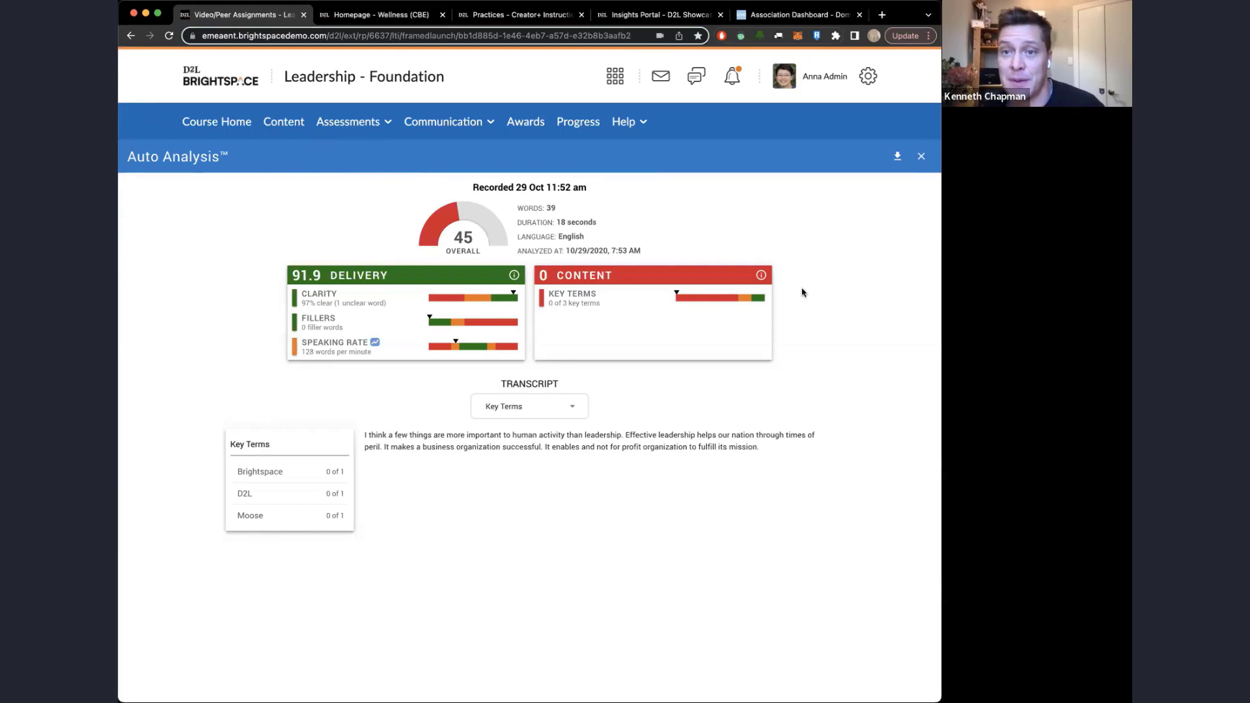
{"action": "left_click", "coordinate": [922, 159]}
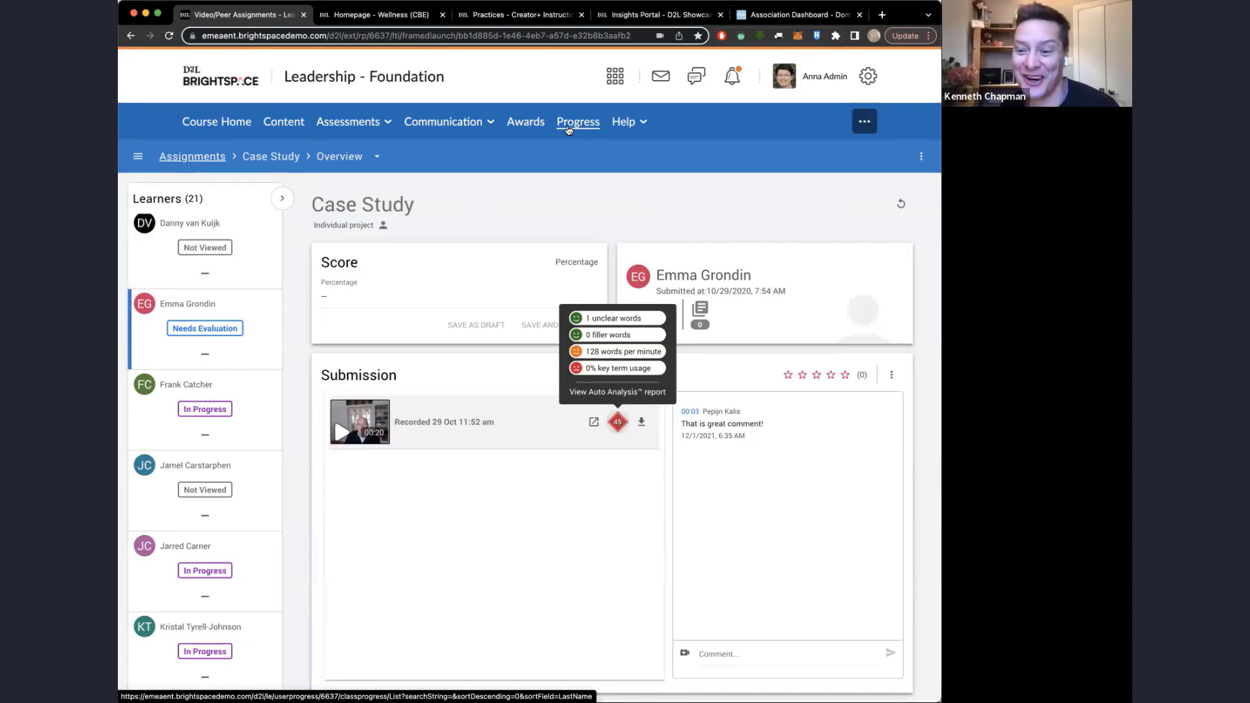
Step: Open the course's Class Progress page and review the learners' content completion, discussions, quizzing and logins
{"action": "left_click", "coordinate": [569, 129]}
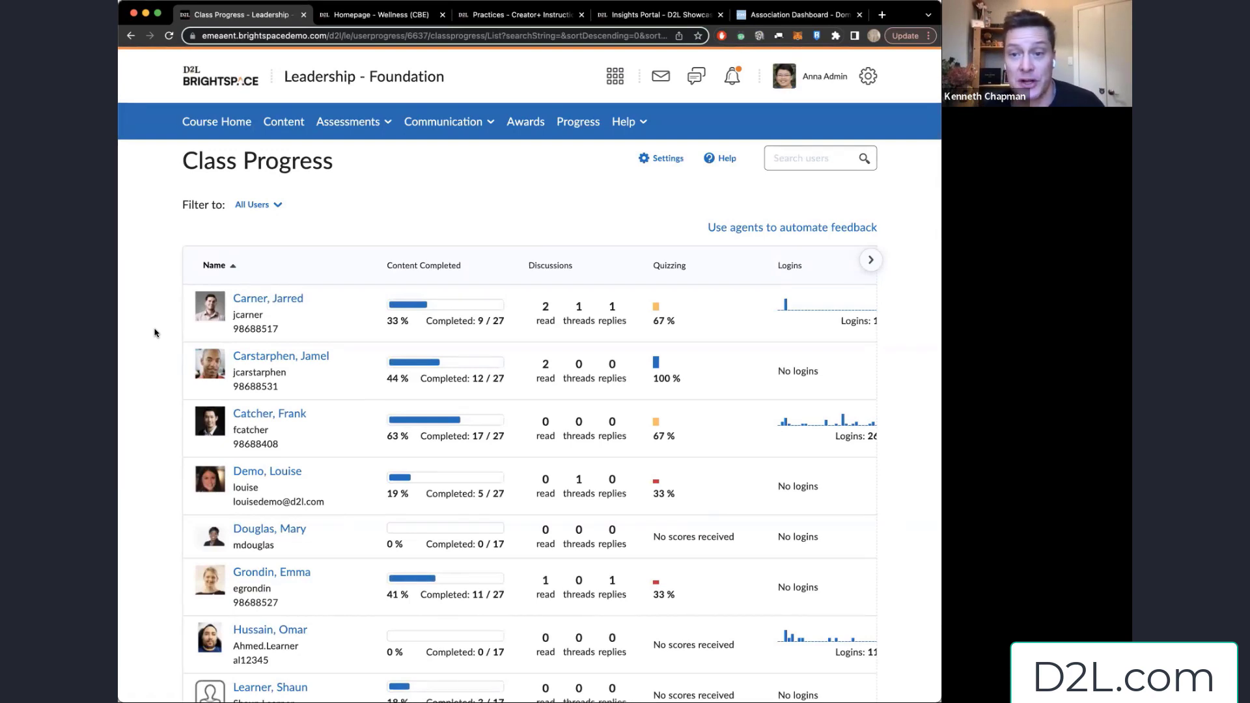
{"action": "scroll", "coordinate": [155, 333], "scroll_direction": "down", "scroll_amount": 3}
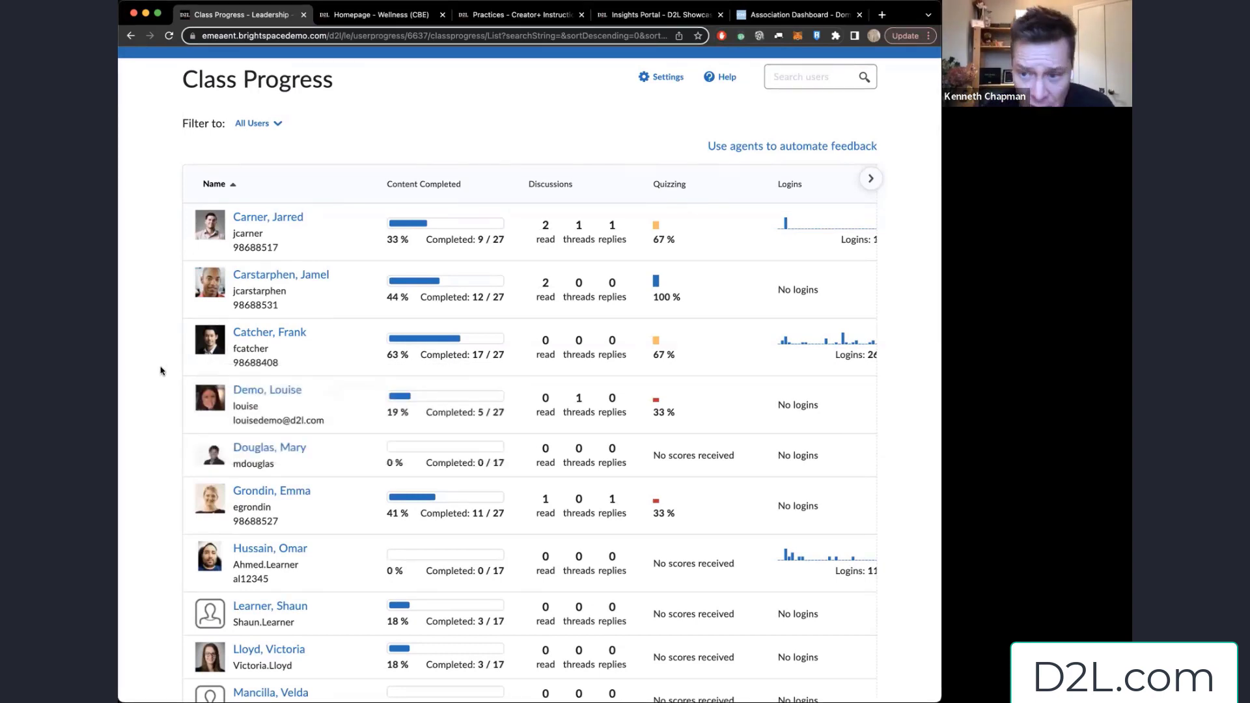
{"action": "scroll", "coordinate": [162, 371], "scroll_direction": "down", "scroll_amount": 1}
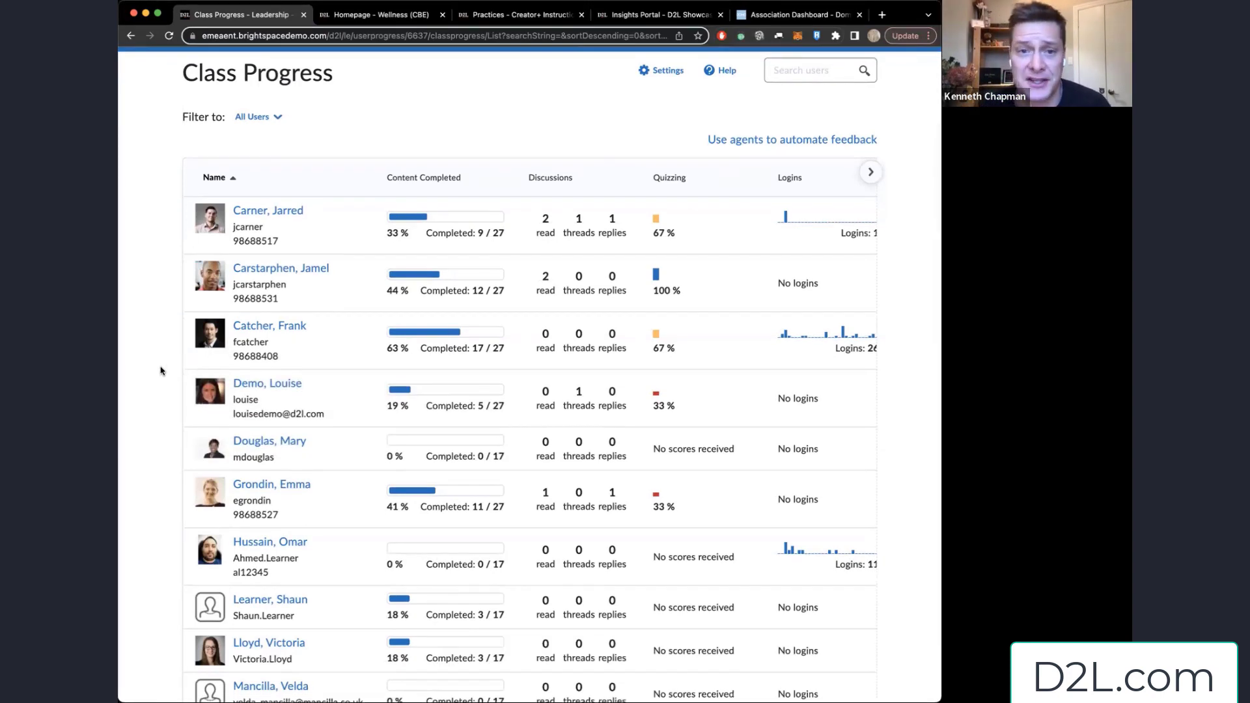
{"action": "scroll", "coordinate": [162, 371], "scroll_direction": "up", "scroll_amount": 3}
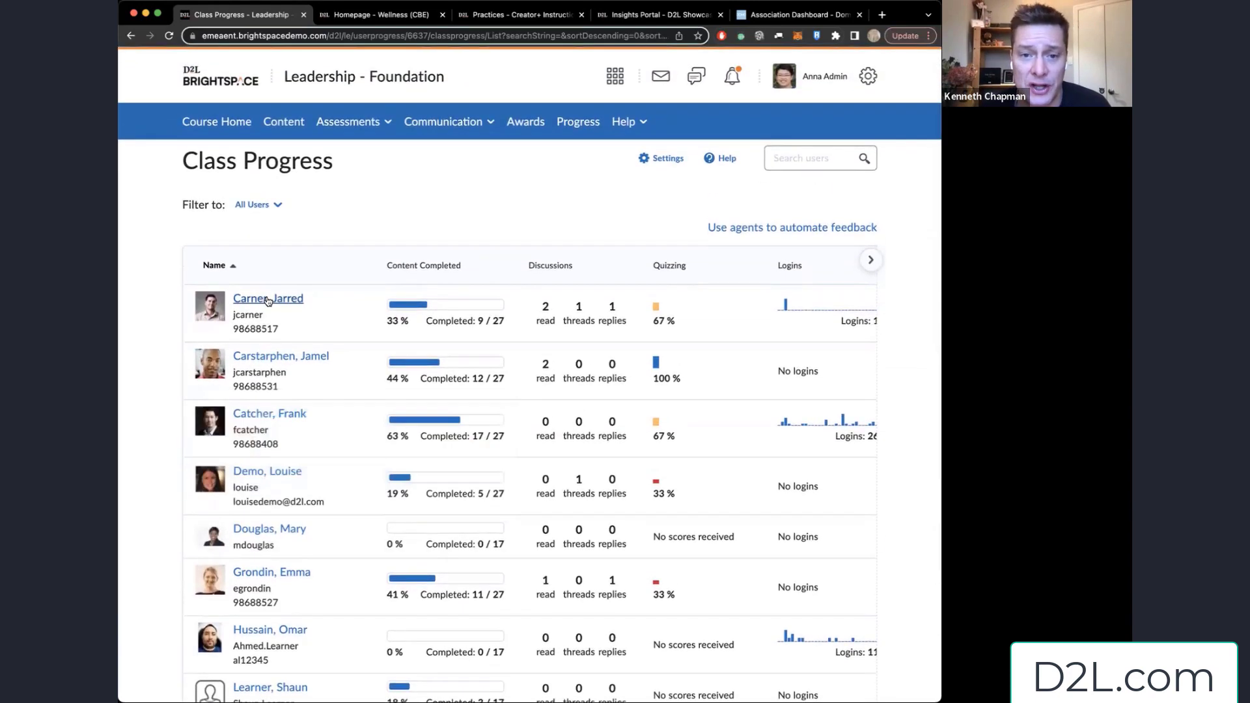
{"action": "mouse_move", "coordinate": [220, 372]}
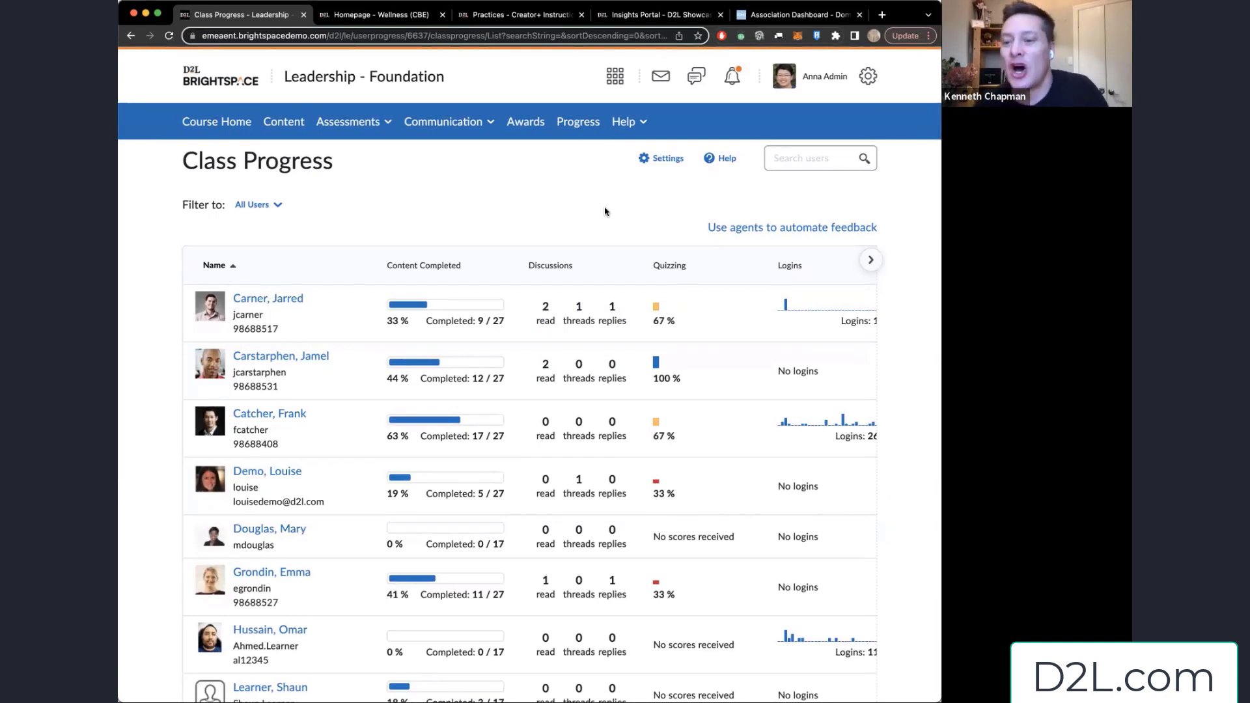
Step: Open the agents for automating feedback from Class Progress and review the Agent List
{"action": "left_click", "coordinate": [779, 229]}
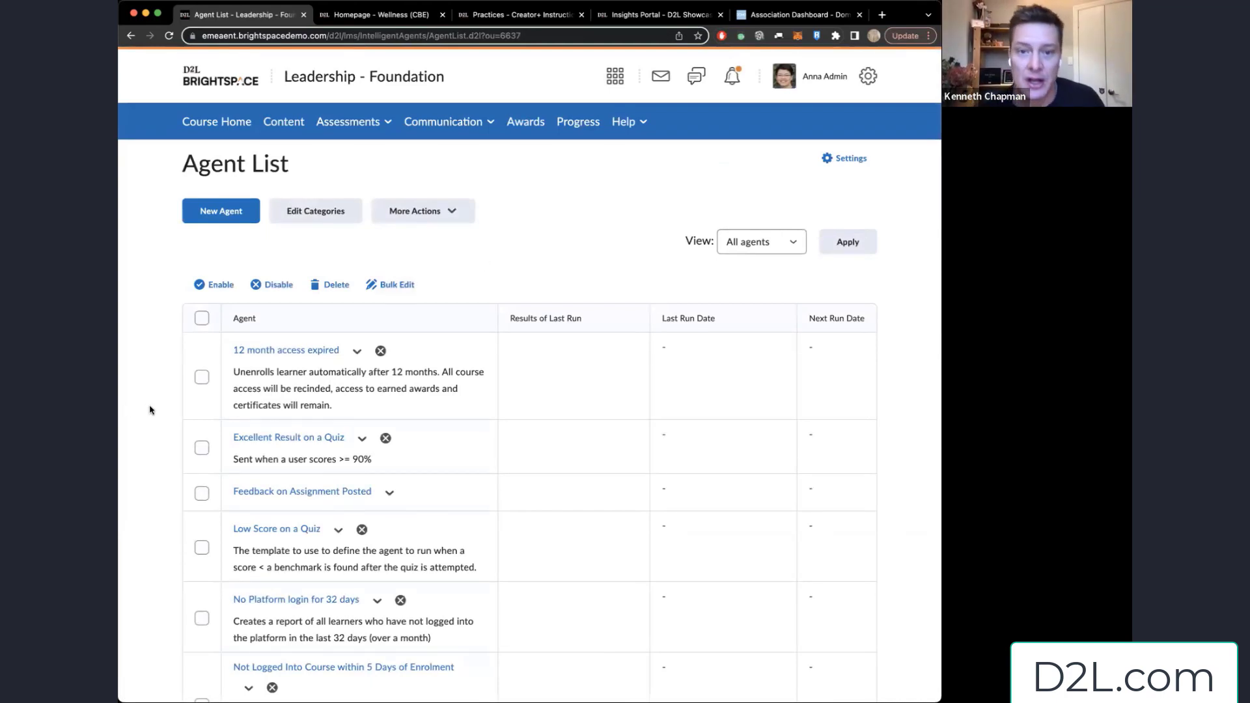
{"action": "scroll", "coordinate": [150, 411], "scroll_direction": "down", "scroll_amount": 4}
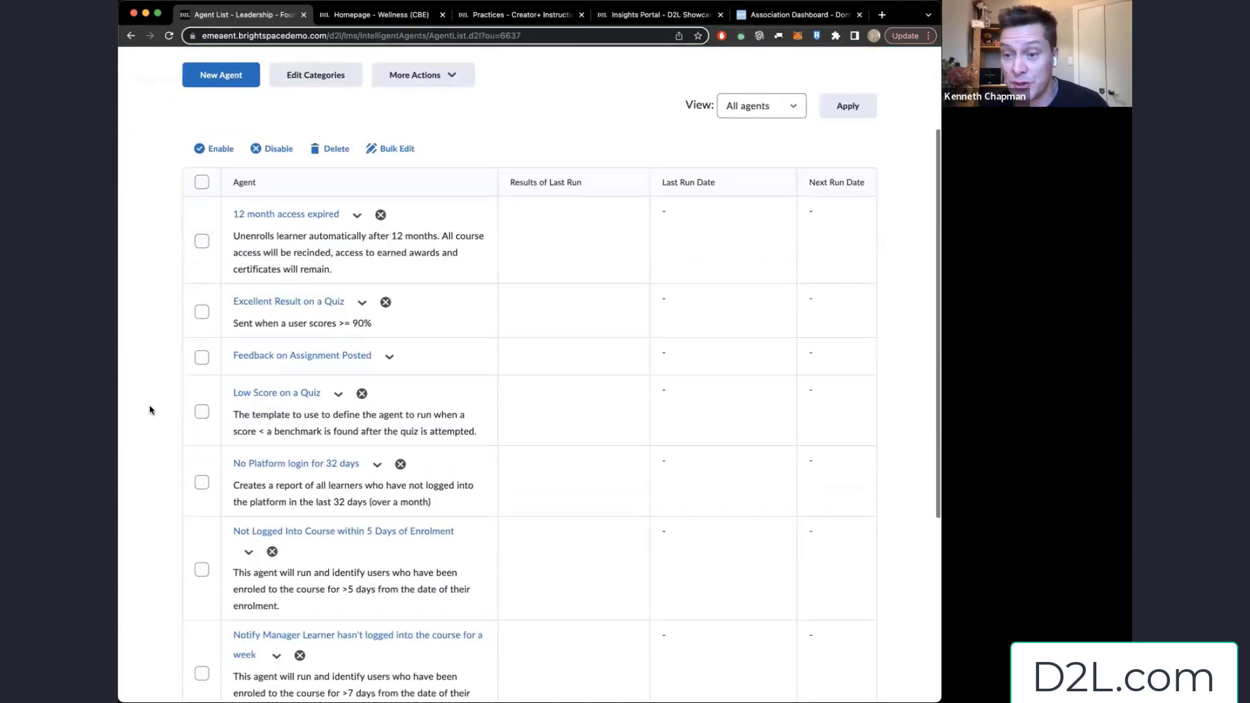
{"action": "scroll", "coordinate": [150, 410], "scroll_direction": "down", "scroll_amount": 1}
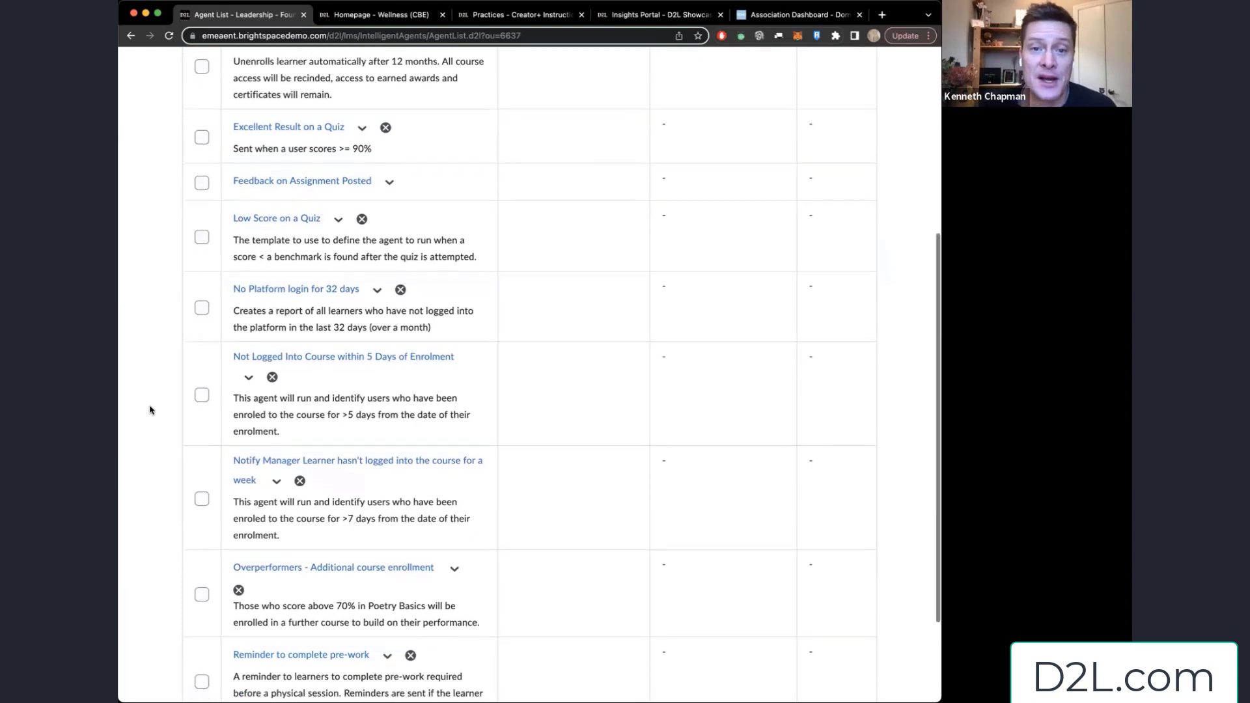
{"action": "scroll", "coordinate": [150, 408], "scroll_direction": "up", "scroll_amount": 2}
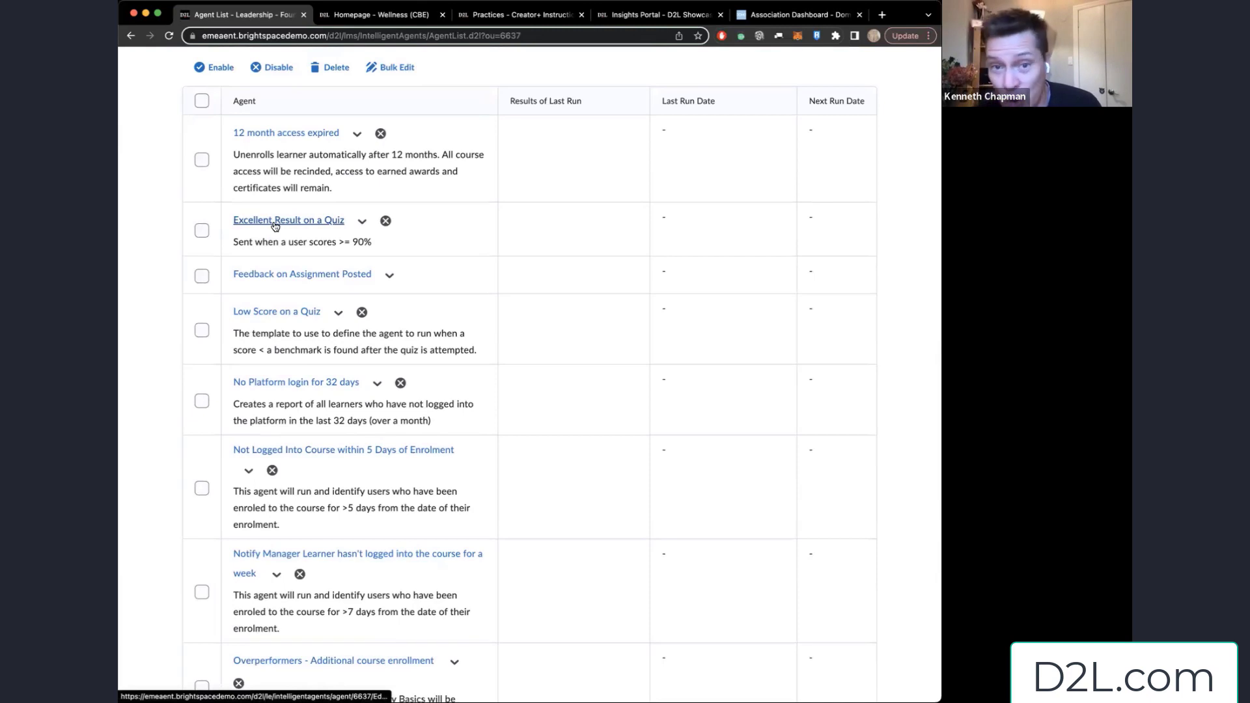
Step: Review the Excellent Result on a Quiz agent's scheduling, criteria, actions and email message, leaving it without saving
{"action": "left_click", "coordinate": [275, 221]}
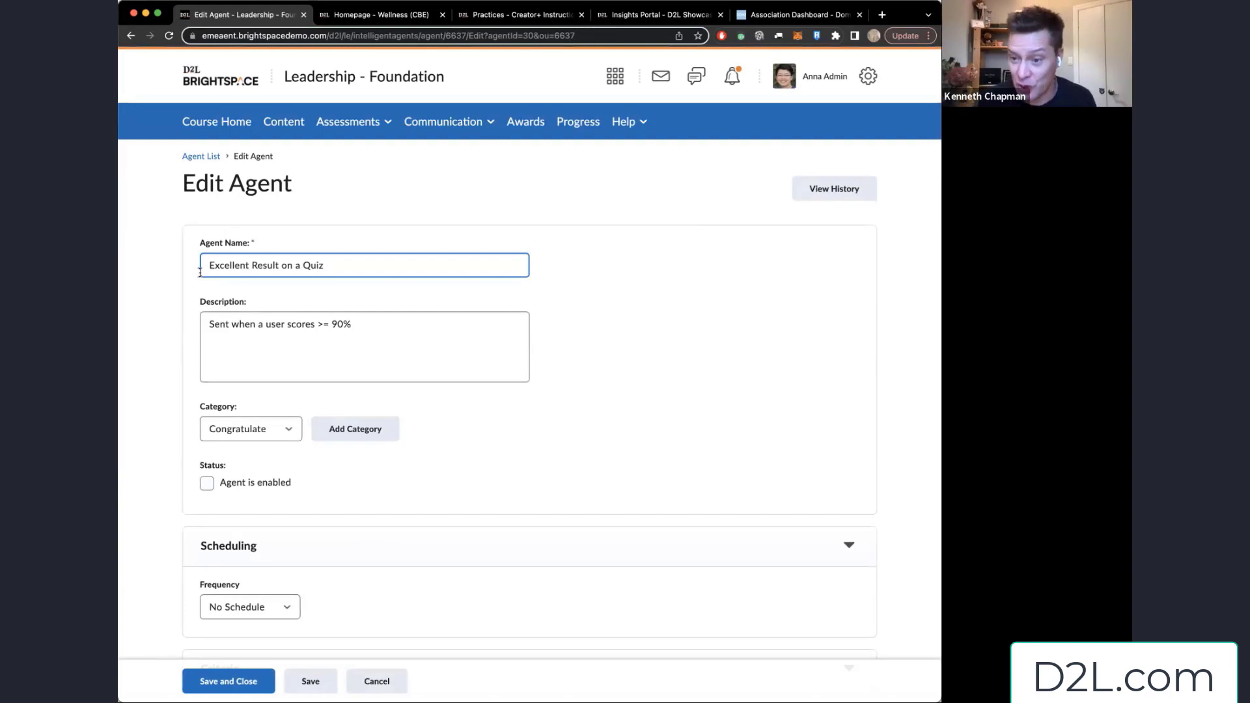
{"action": "left_click", "coordinate": [180, 339]}
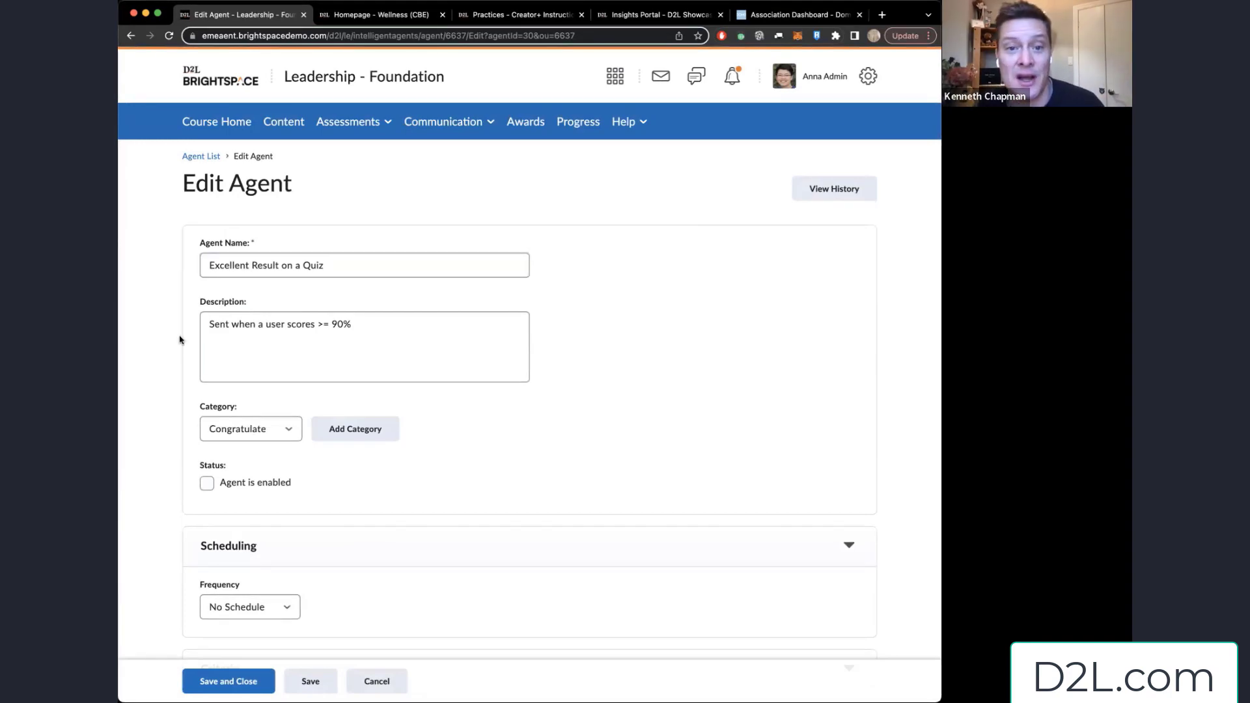
{"action": "scroll", "coordinate": [154, 440], "scroll_direction": "down", "scroll_amount": 7}
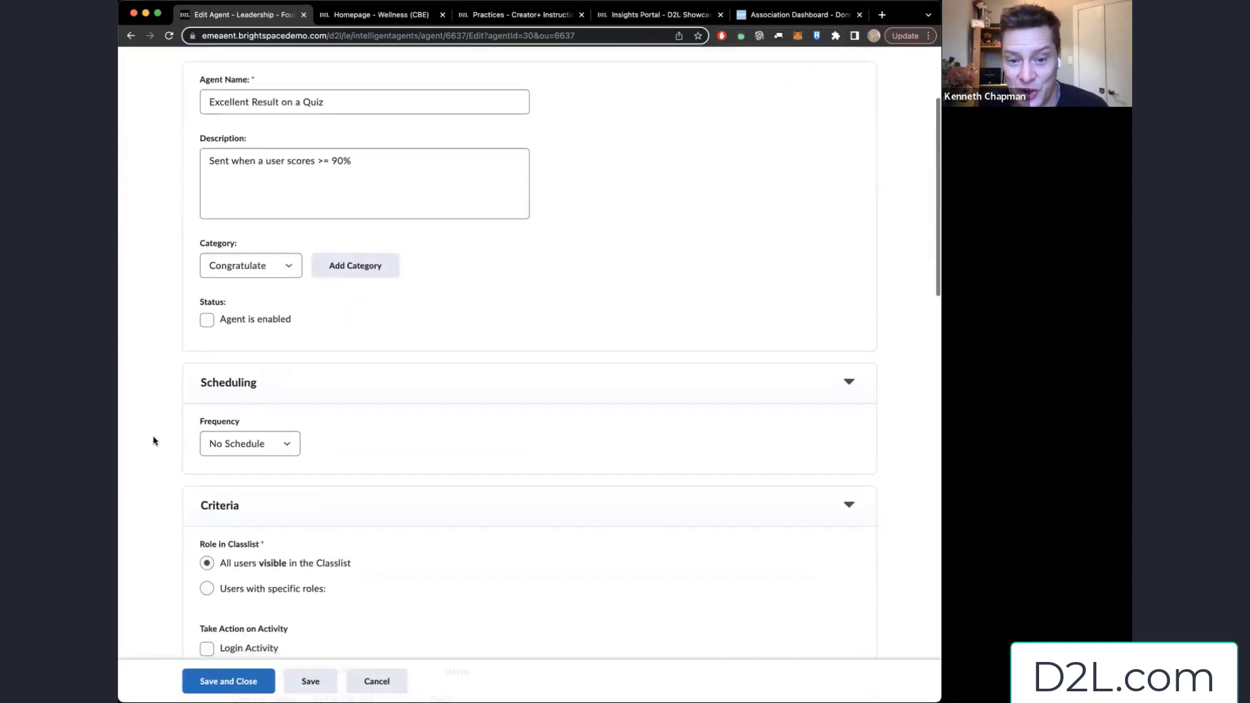
{"action": "scroll", "coordinate": [155, 440], "scroll_direction": "down", "scroll_amount": 8}
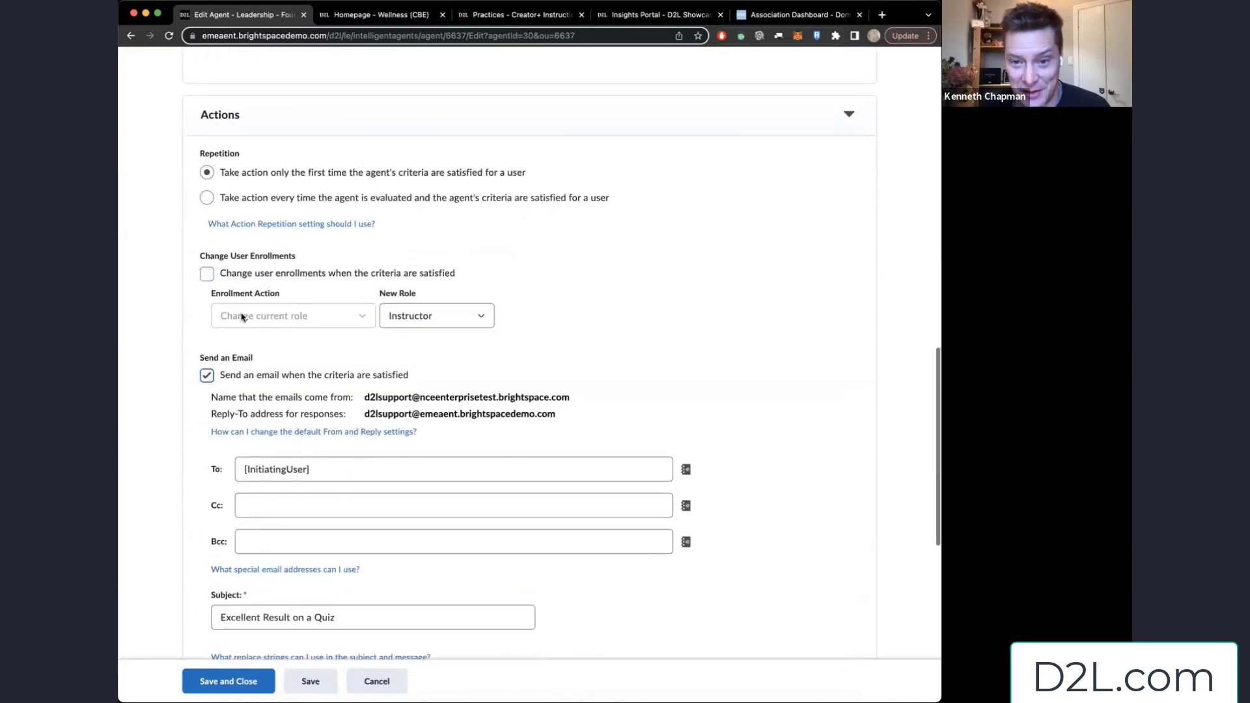
{"action": "scroll", "coordinate": [297, 478], "scroll_direction": "down", "scroll_amount": 5}
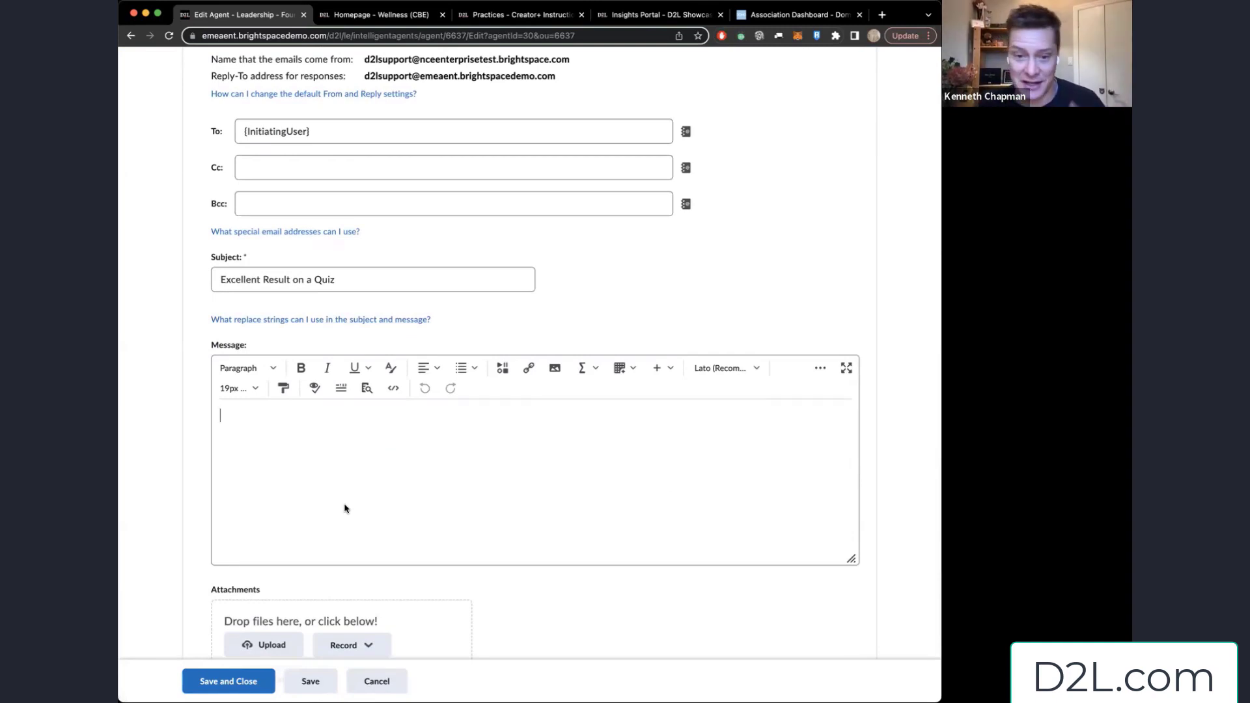
{"action": "left_click", "coordinate": [368, 683]}
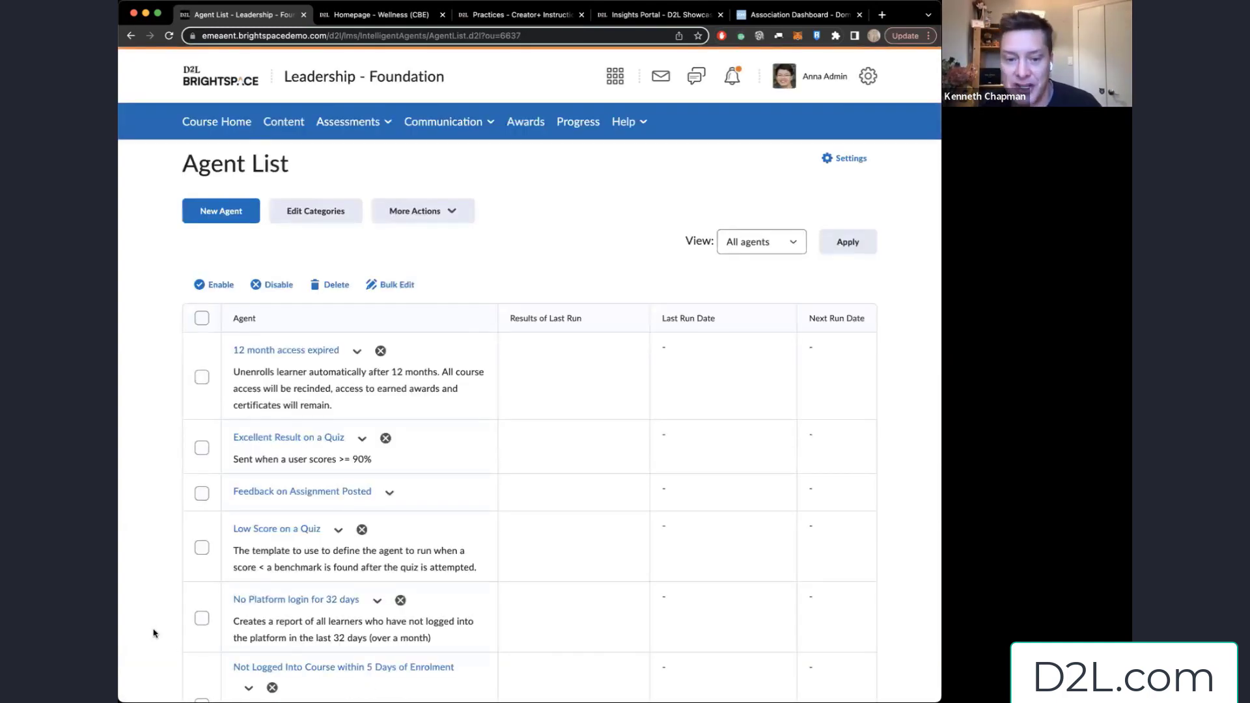
Step: Look through the Agent List again and return to the organization's My Learning homepage
{"action": "scroll", "coordinate": [154, 635], "scroll_direction": "down", "scroll_amount": 1}
{"action": "scroll", "coordinate": [155, 635], "scroll_direction": "down", "scroll_amount": 3}
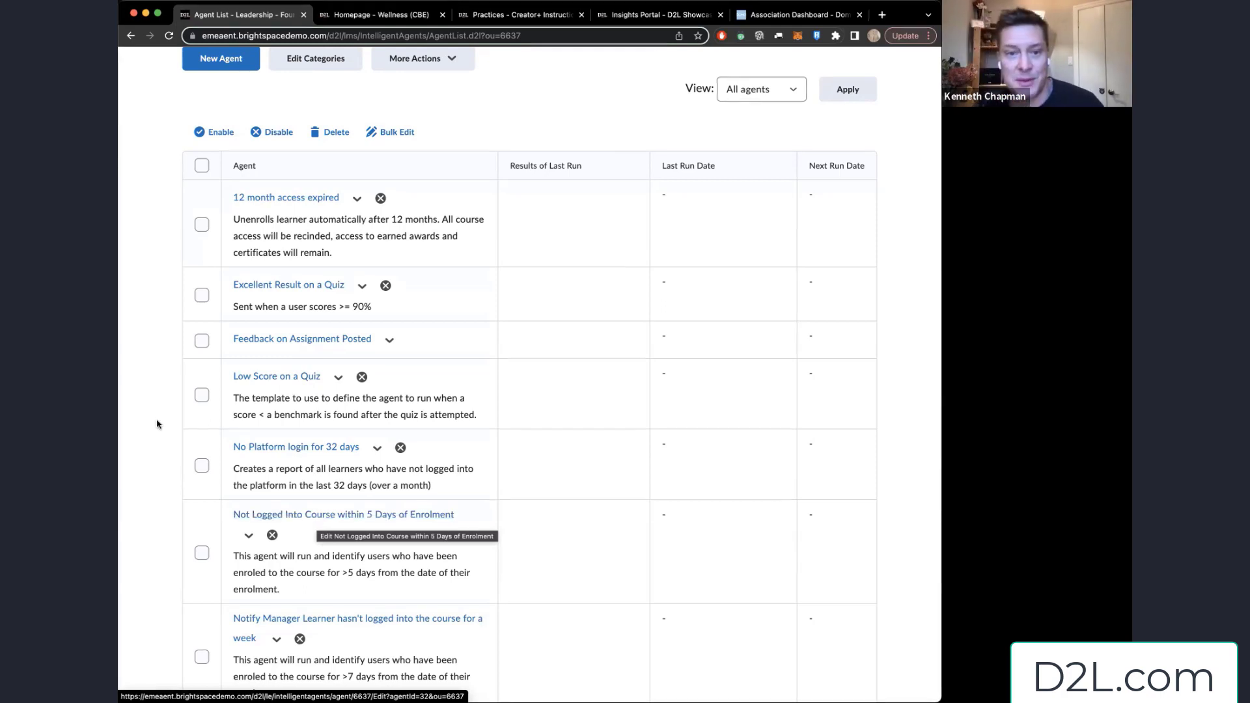
{"action": "scroll", "coordinate": [148, 387], "scroll_direction": "up", "scroll_amount": 3}
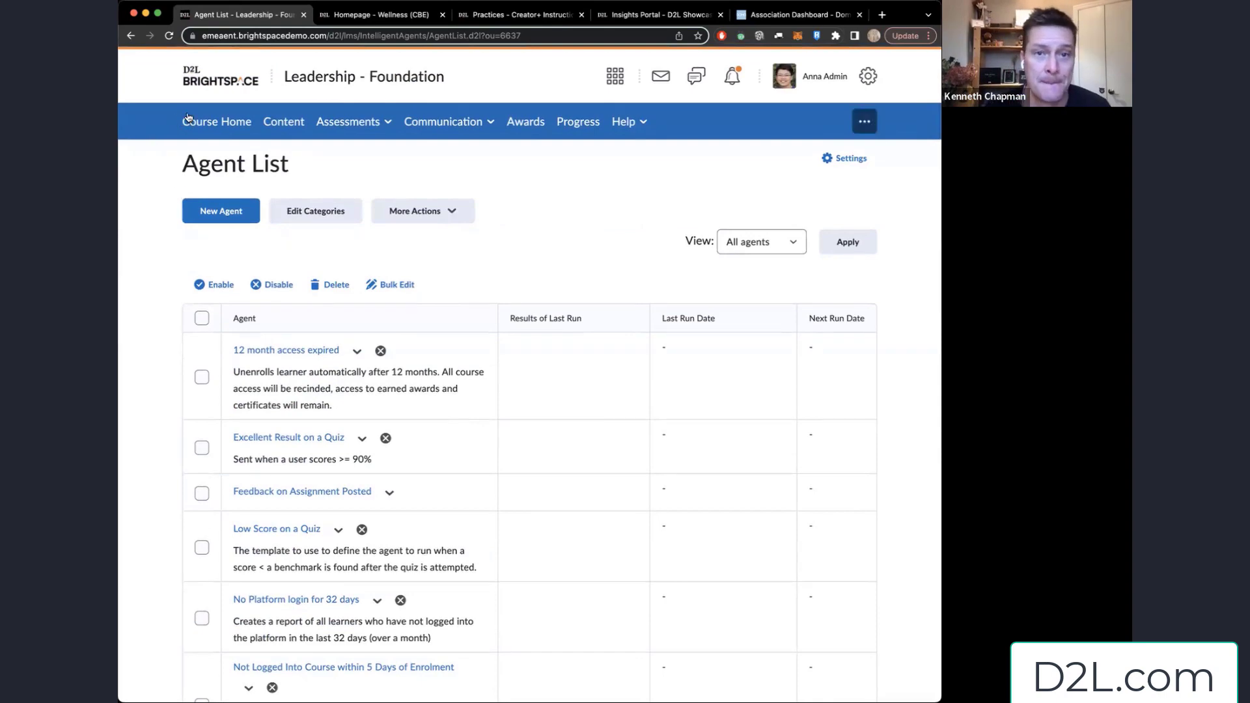
{"action": "left_click", "coordinate": [202, 79]}
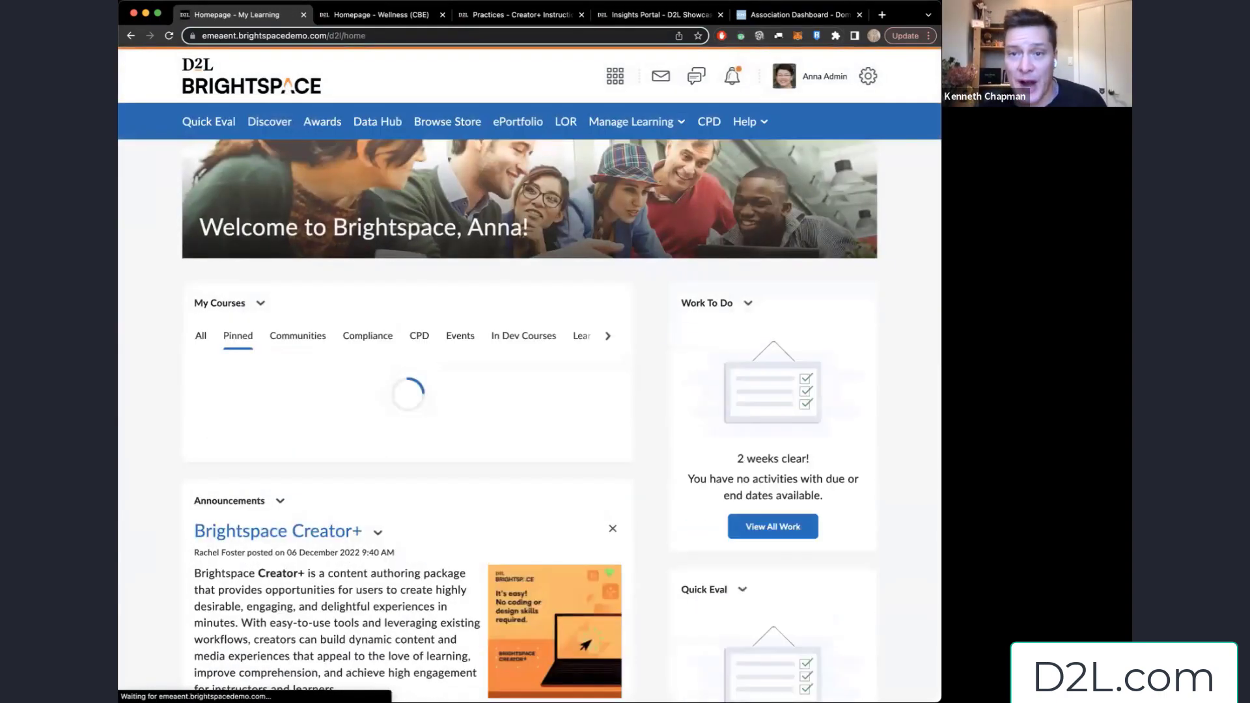
Step: View the Manage Learning options and the Discover catalogue's featured and new courses, and go back to the homepage
{"action": "left_click", "coordinate": [676, 124]}
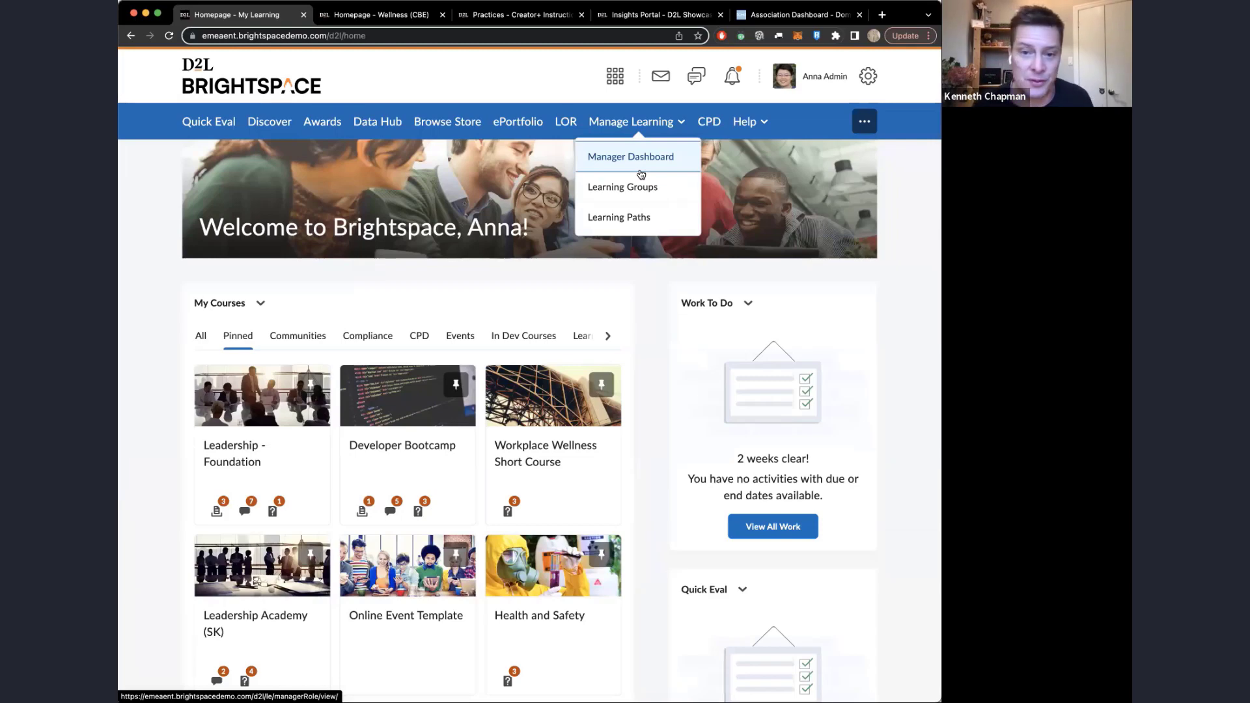
{"action": "left_click", "coordinate": [271, 125]}
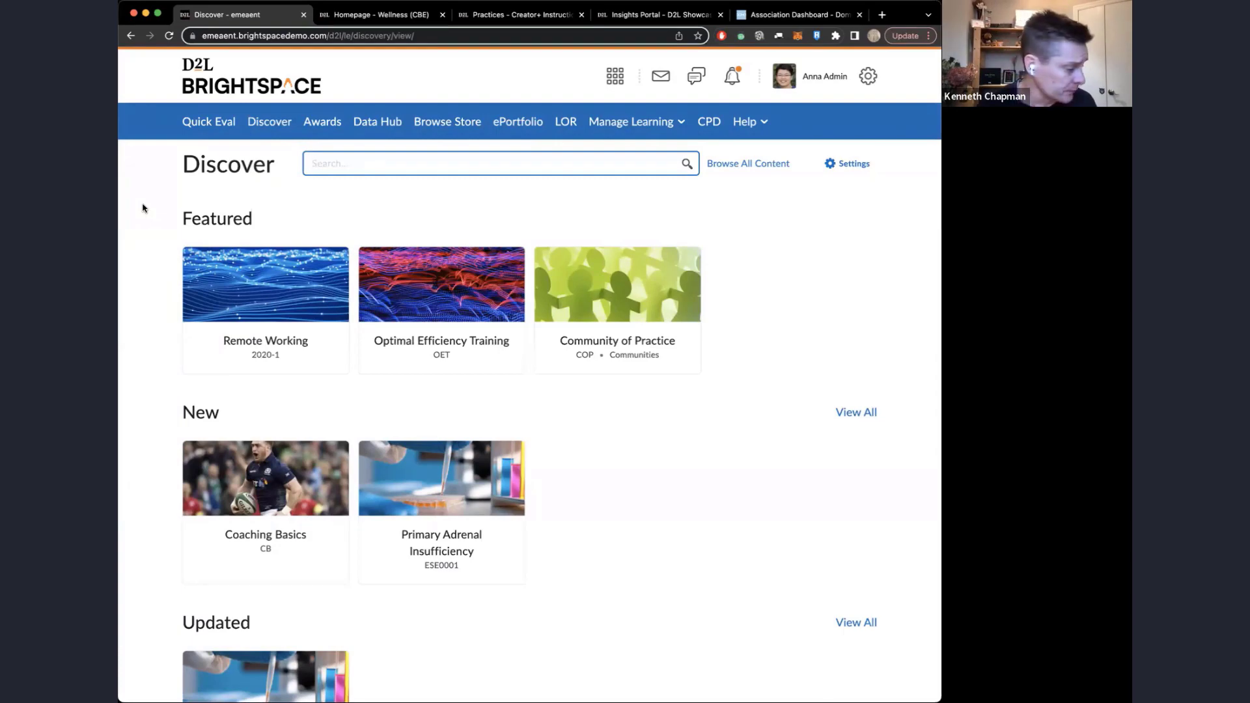
{"action": "left_click", "coordinate": [210, 81]}
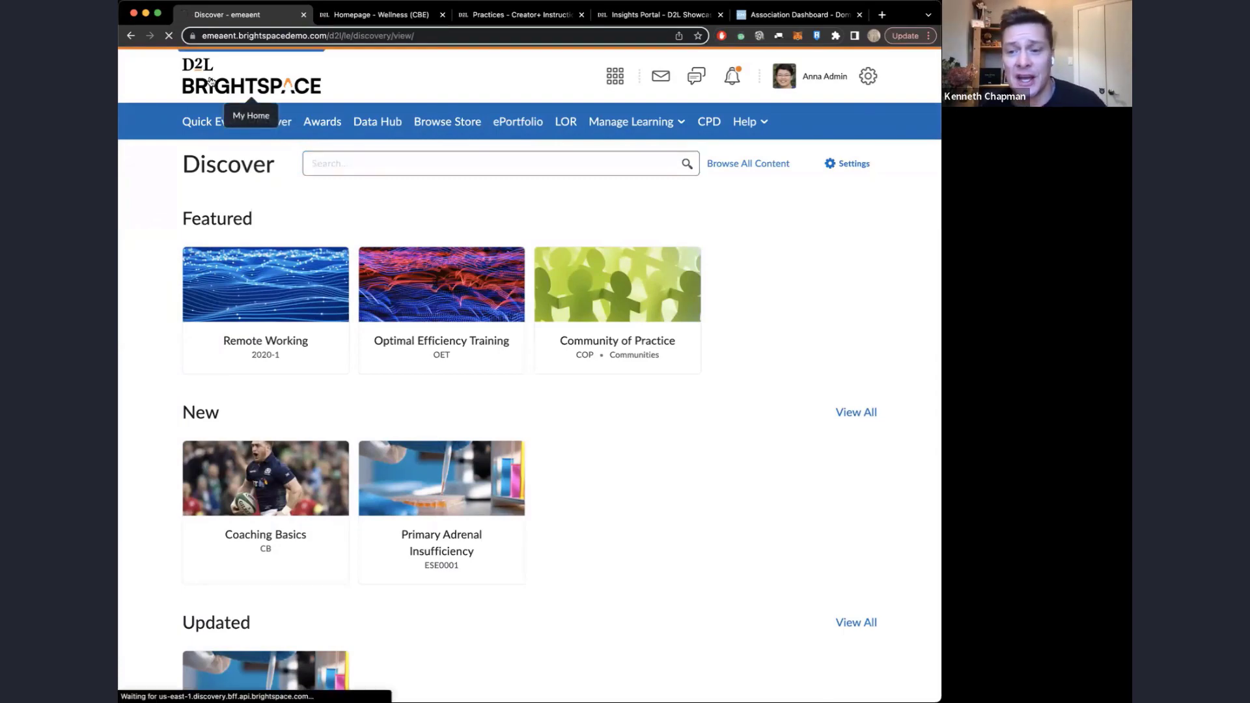